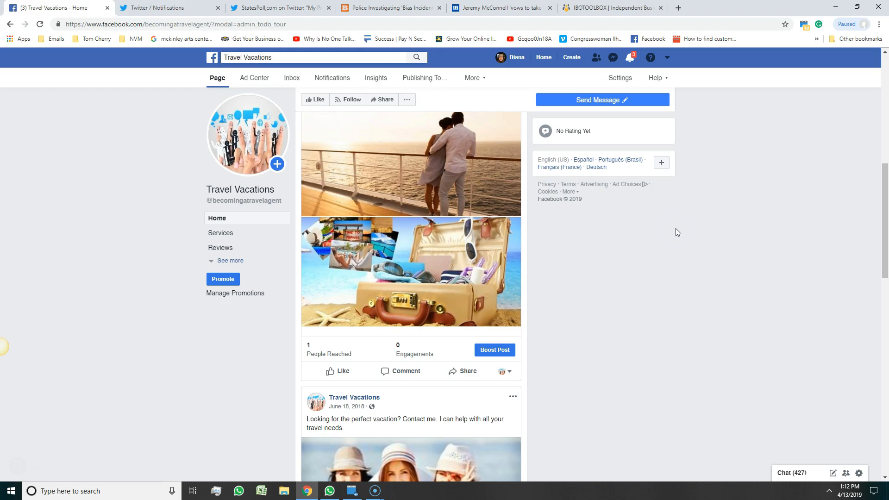
# Open Facebook's Create menu to show the Page, Ad, Group and Event options.
pyautogui.click(668, 58)
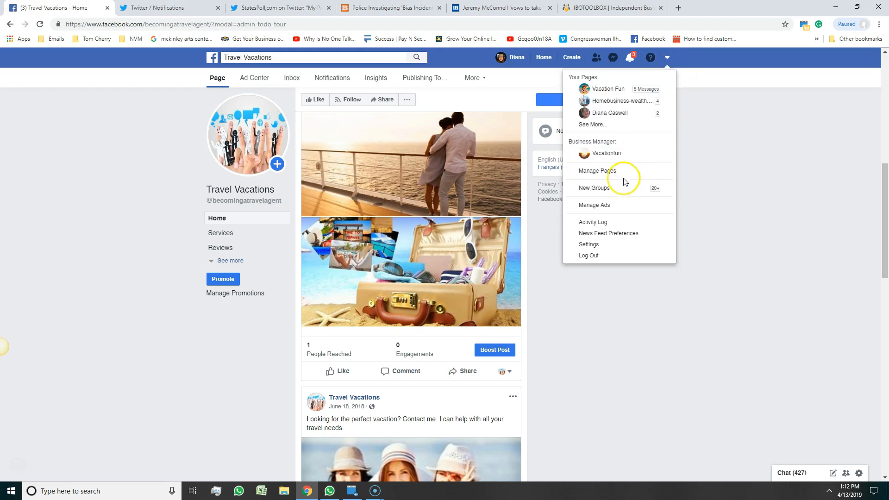
pyautogui.click(572, 60)
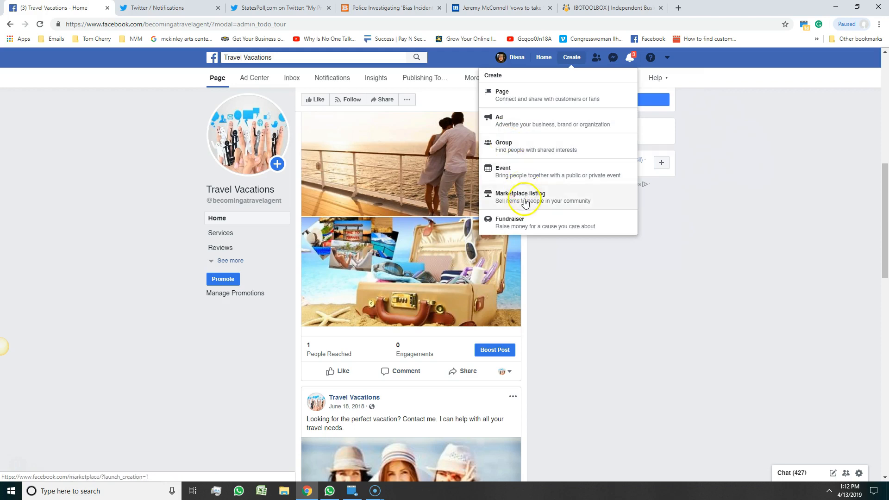
# Start creating a new Page of the Business or Brand type.
pyautogui.click(512, 101)
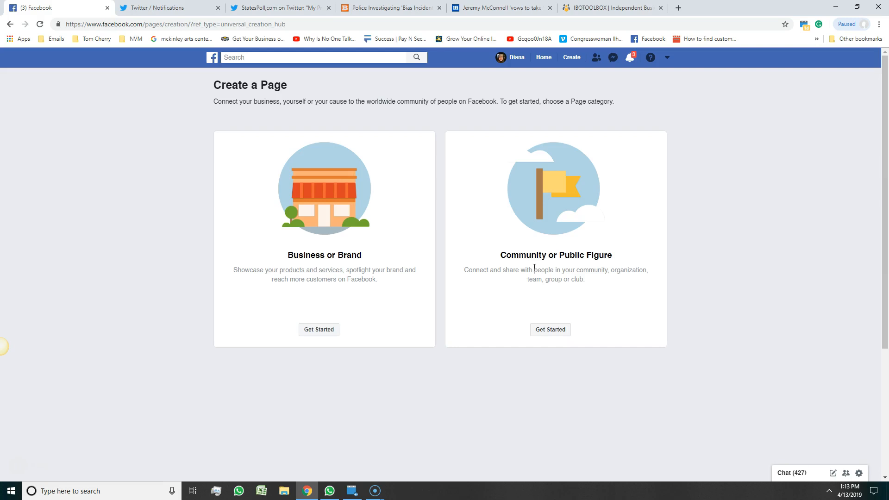
pyautogui.click(319, 329)
# Enter 'Travel Business' as the Page name and choose the Travel Agency category.
pyautogui.click(237, 193)
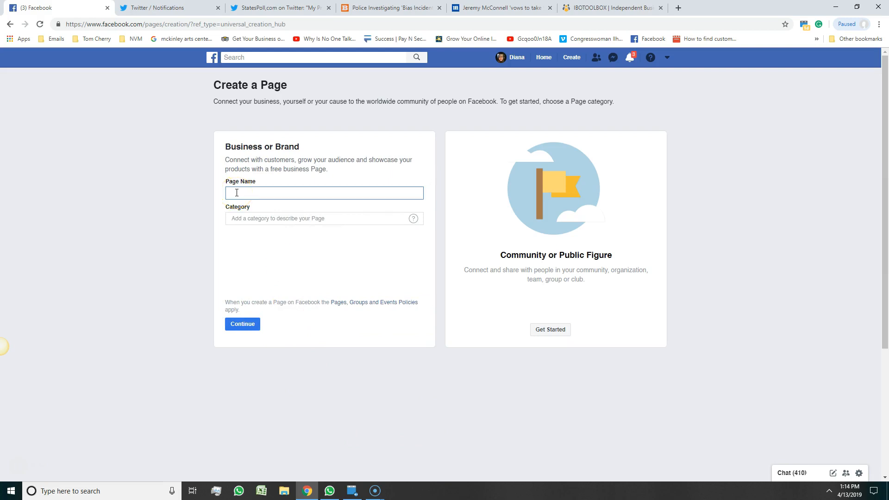
pyautogui.write('Travel Businesds')
pyautogui.click(337, 216)
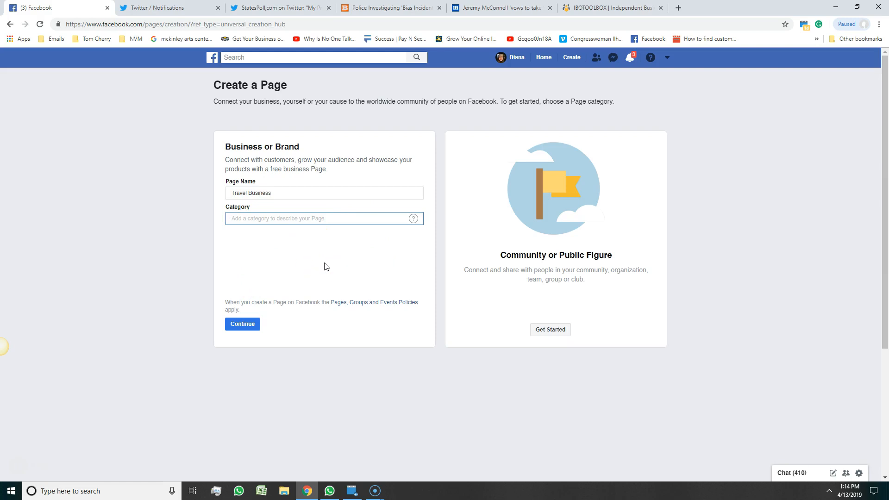
pyautogui.write('Tr')
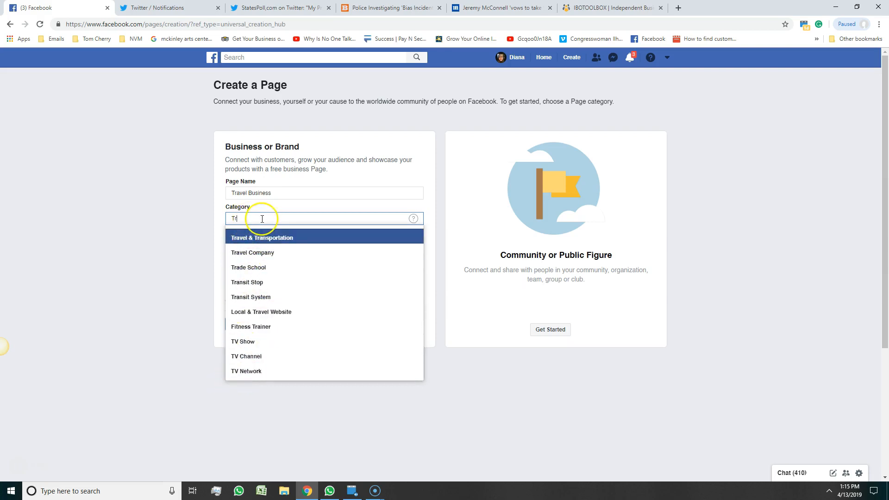
pyautogui.doubleClick(223, 218)
pyautogui.write('hea')
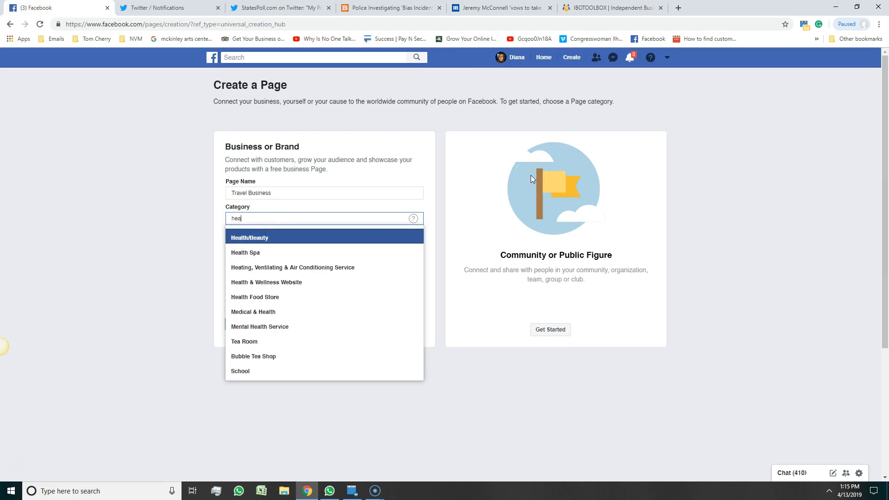
pyautogui.press('BackSpace')
pyautogui.press('BackSpace')
pyautogui.press('BackSpace')
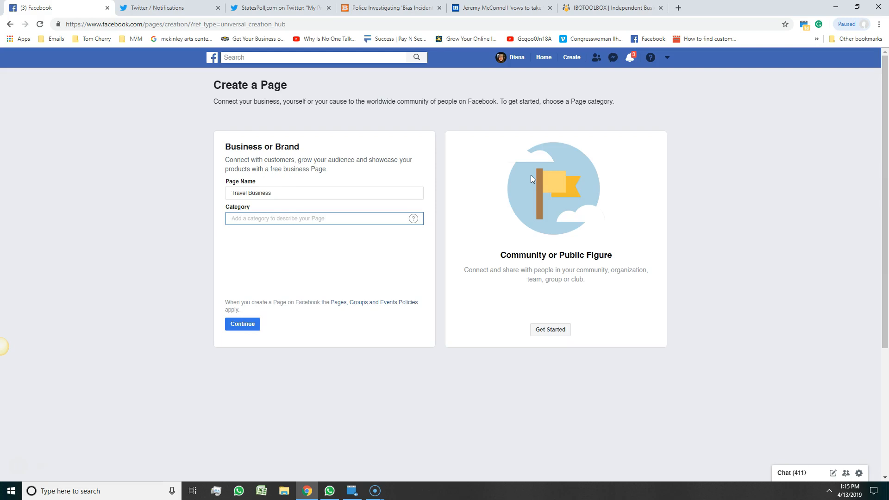
pyautogui.write('Travel')
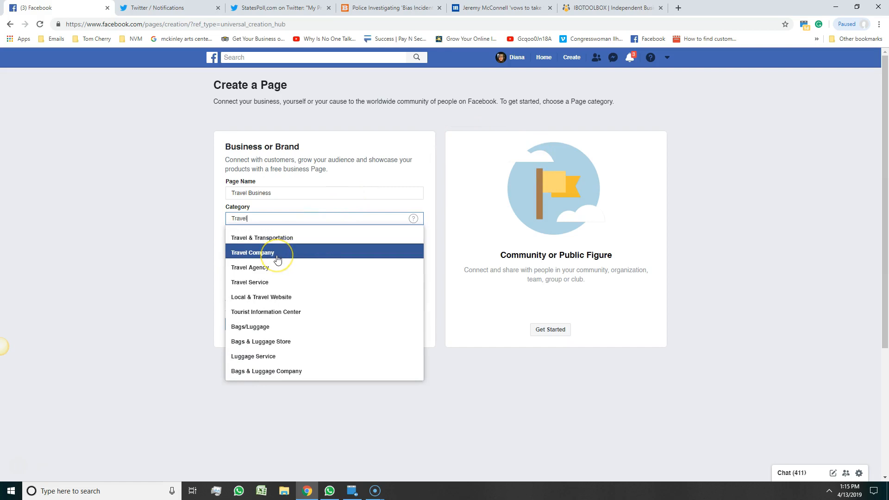
pyautogui.click(269, 266)
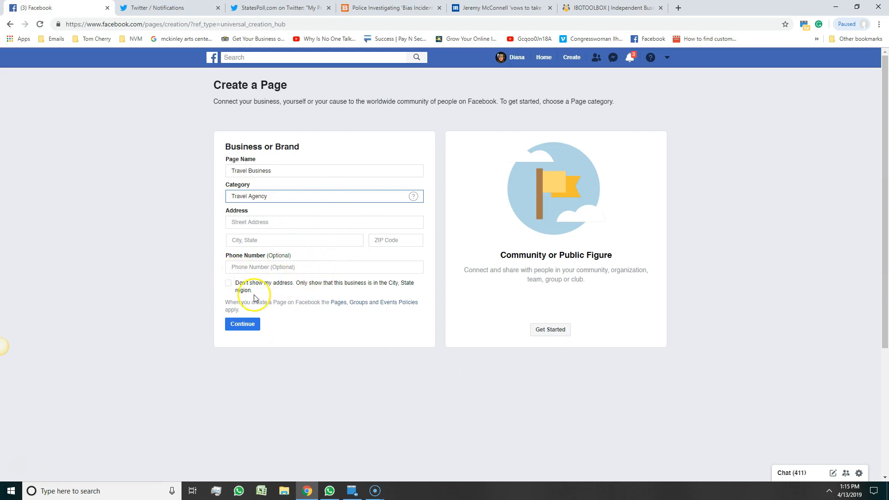
# Set the Page to hide the street address and show only city and state.
pyautogui.click(228, 283)
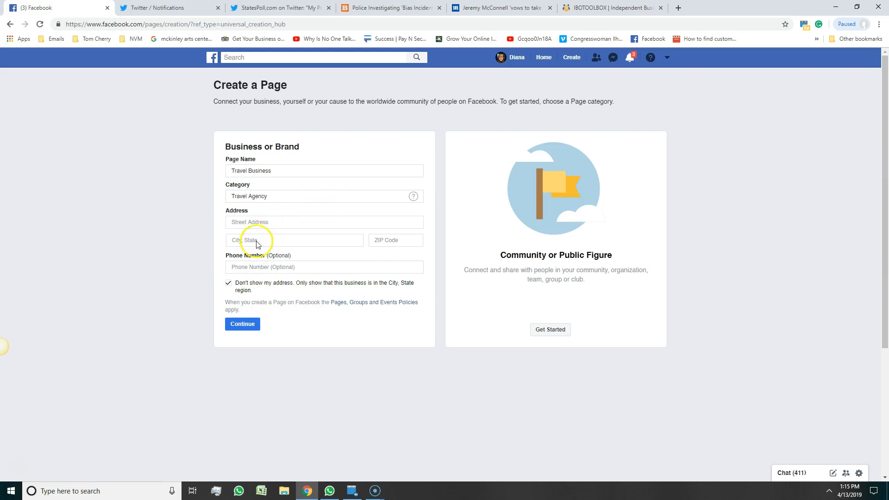
pyautogui.click(228, 283)
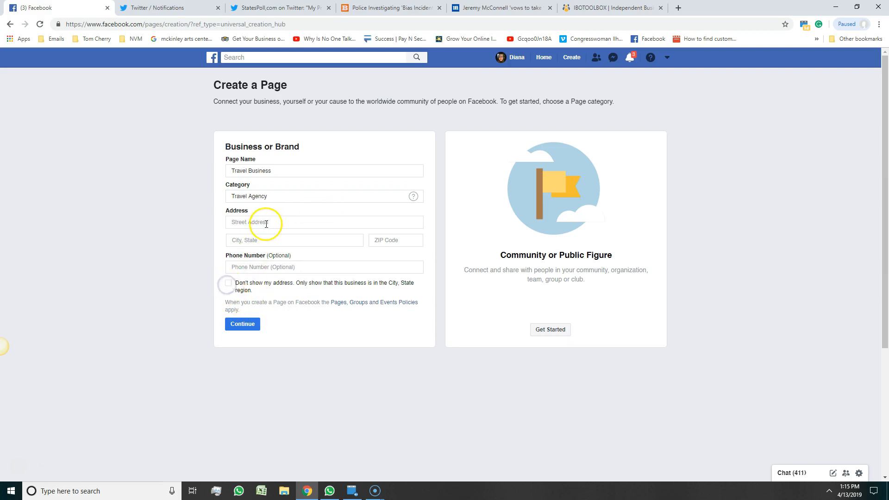
pyautogui.click(242, 323)
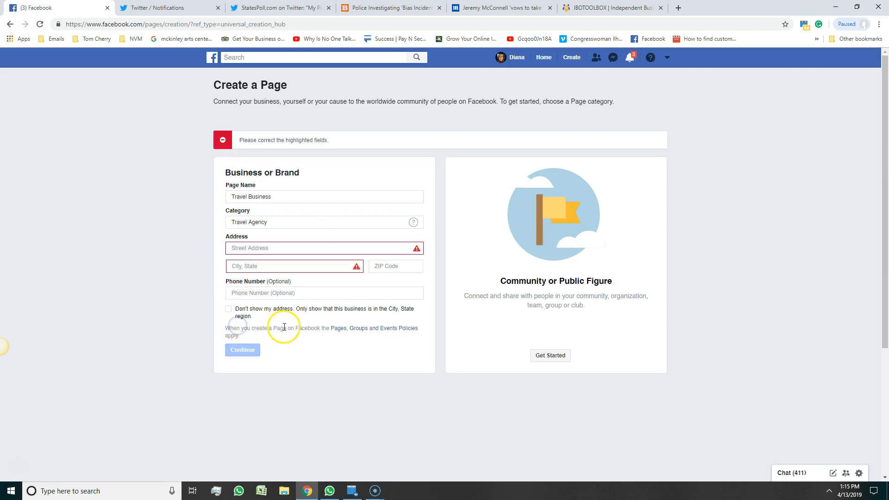
pyautogui.click(228, 308)
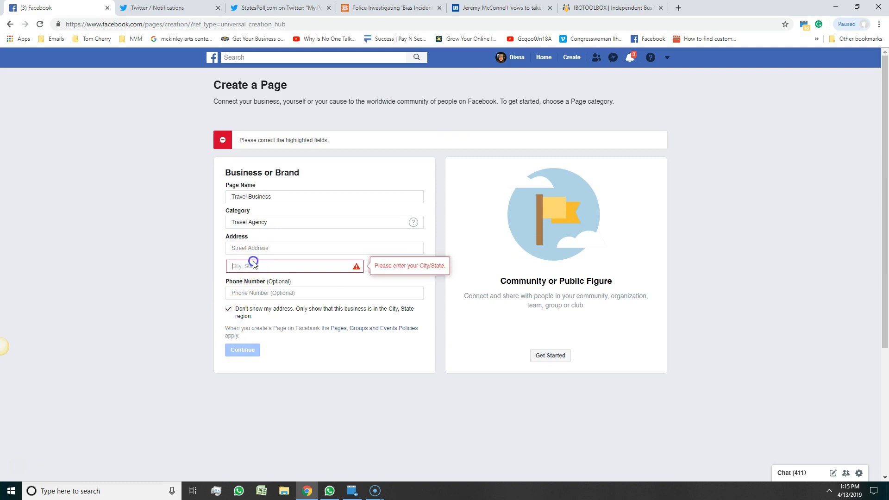
# Enter the business's street address and pick the suggested city and state.
pyautogui.click(252, 250)
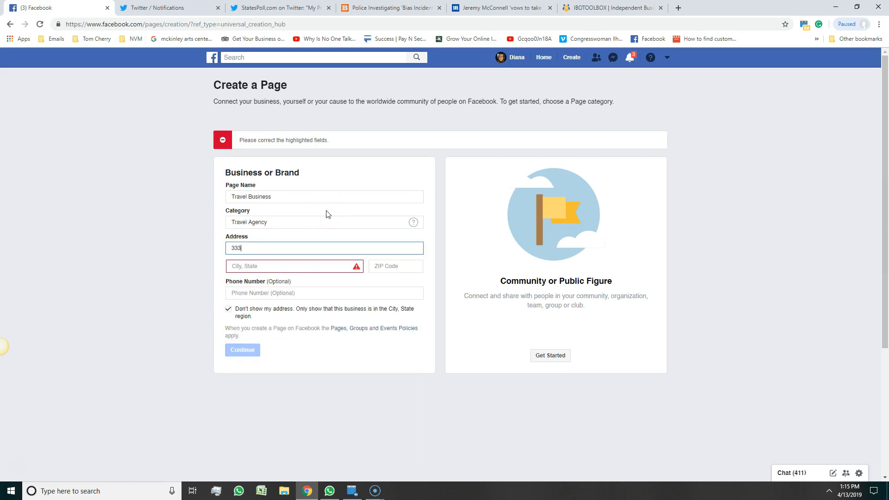
pyautogui.write('Rd')
pyautogui.click(286, 265)
pyautogui.write('Reno')
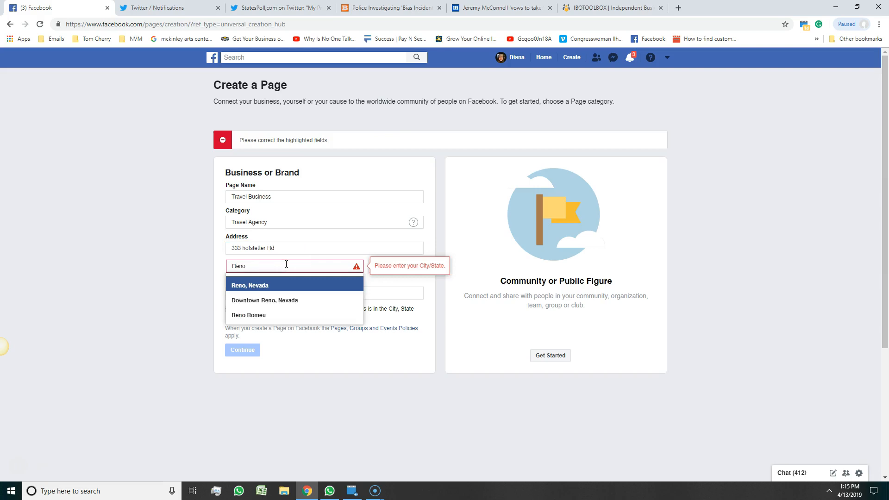
pyautogui.click(278, 285)
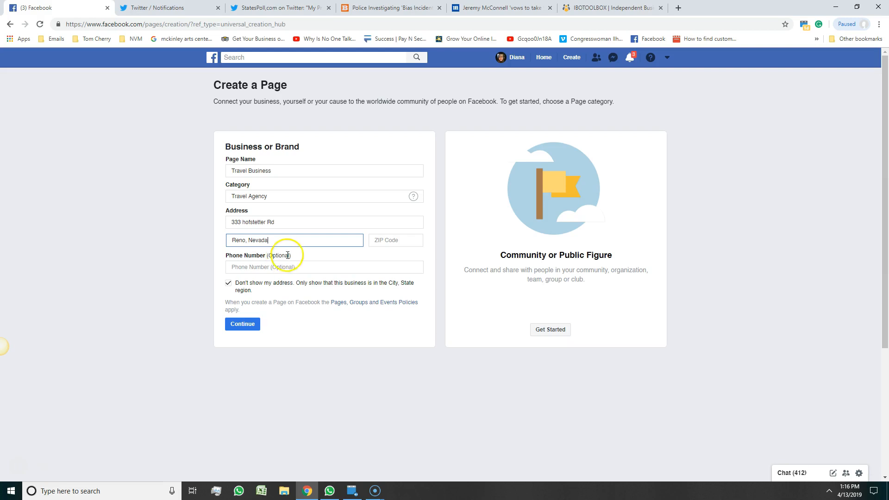
# Fill in the business's ZIP code.
pyautogui.click(393, 238)
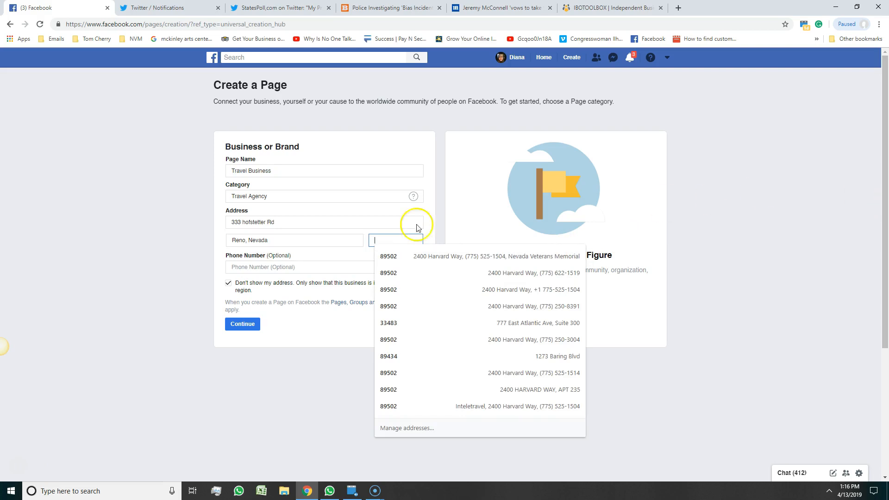
pyautogui.click(96, 255)
pyautogui.click(395, 237)
pyautogui.write('89502')
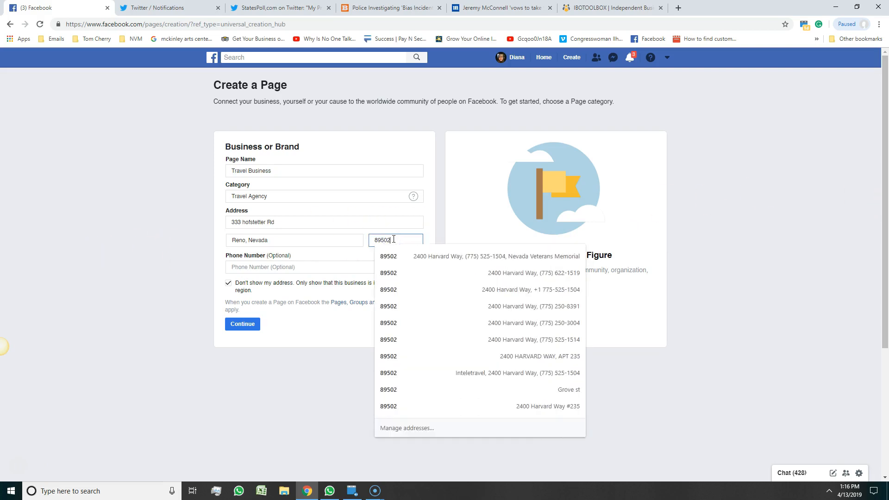
pyautogui.click(181, 258)
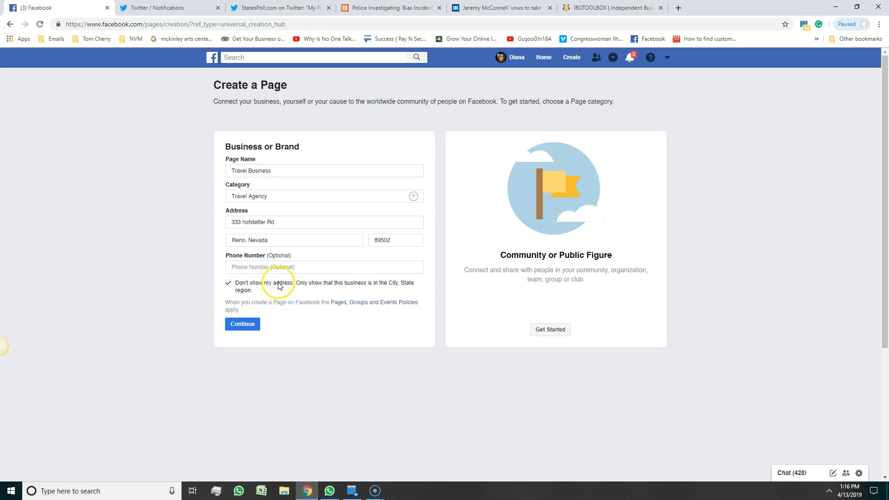
# Create the Travel Business Page and begin uploading a profile picture from the computer.
pyautogui.click(254, 329)
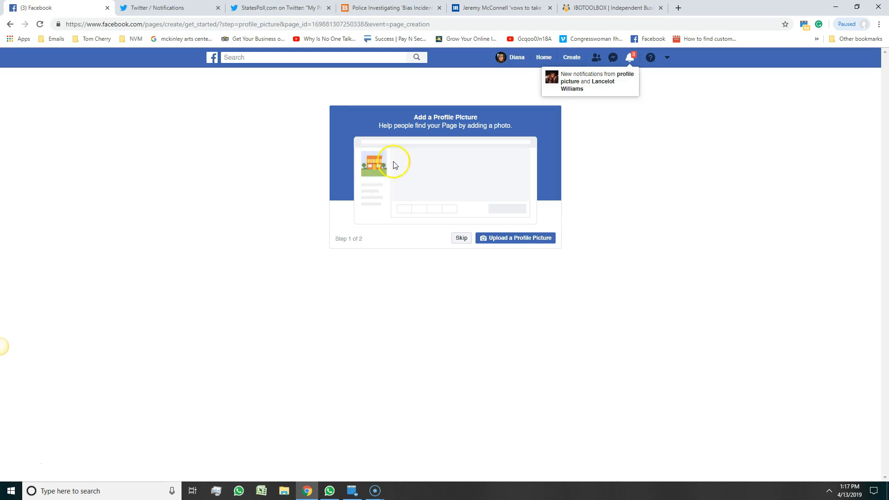
pyautogui.click(522, 237)
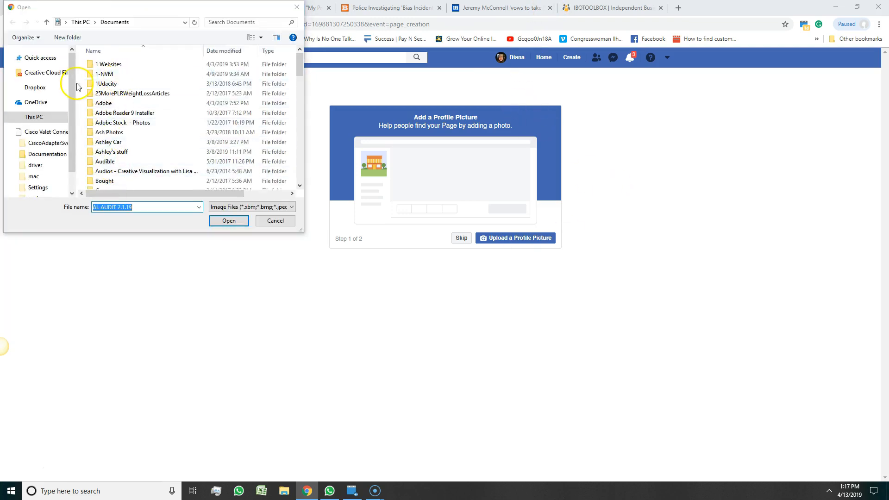
# Upload agent.png from 1 Websites > Travel > Images as the profile picture.
pyautogui.click(97, 61)
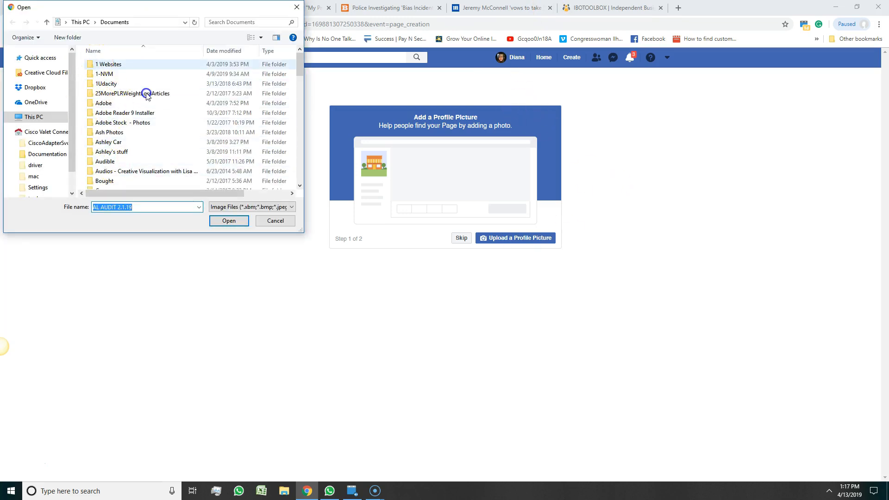
pyautogui.doubleClick(116, 67)
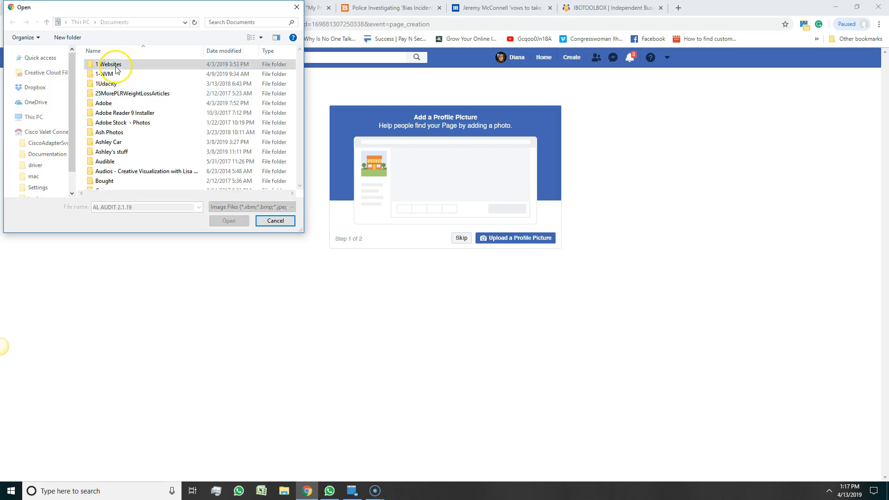
pyautogui.scroll(-5, 121, 153)
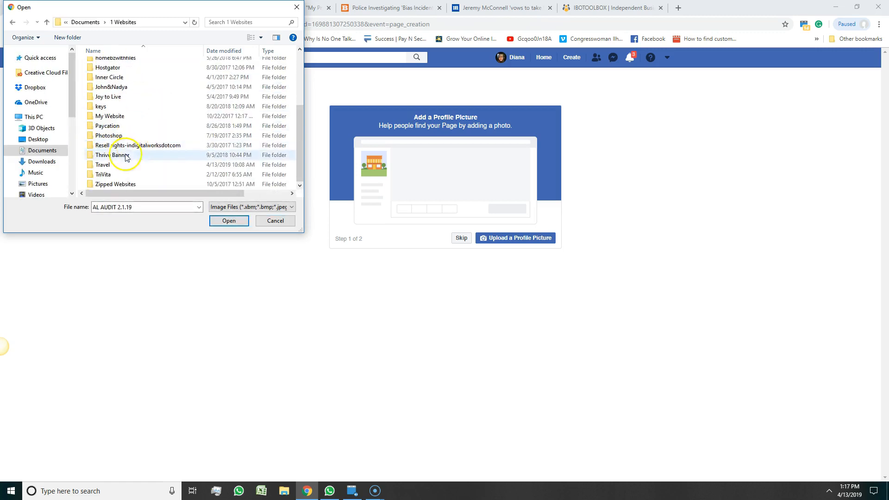
pyautogui.doubleClick(106, 166)
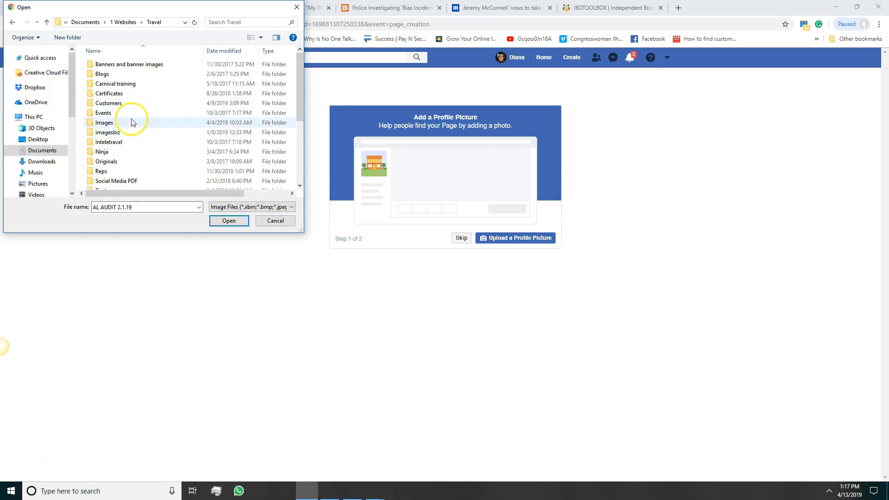
pyautogui.doubleClick(114, 123)
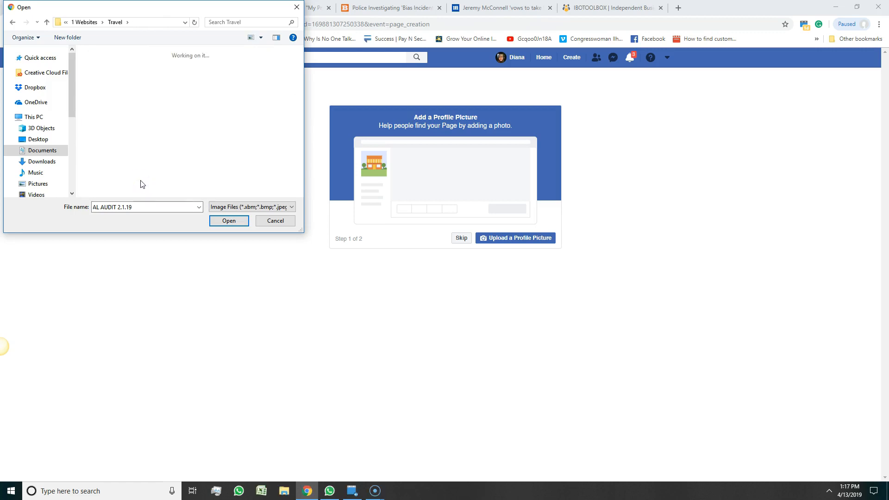
pyautogui.scroll(-3, 169, 121)
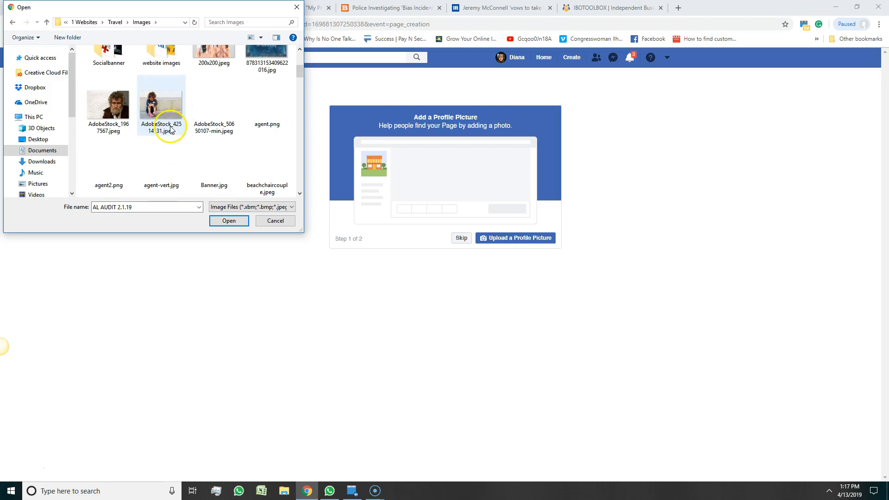
pyautogui.scroll(-3, 218, 135)
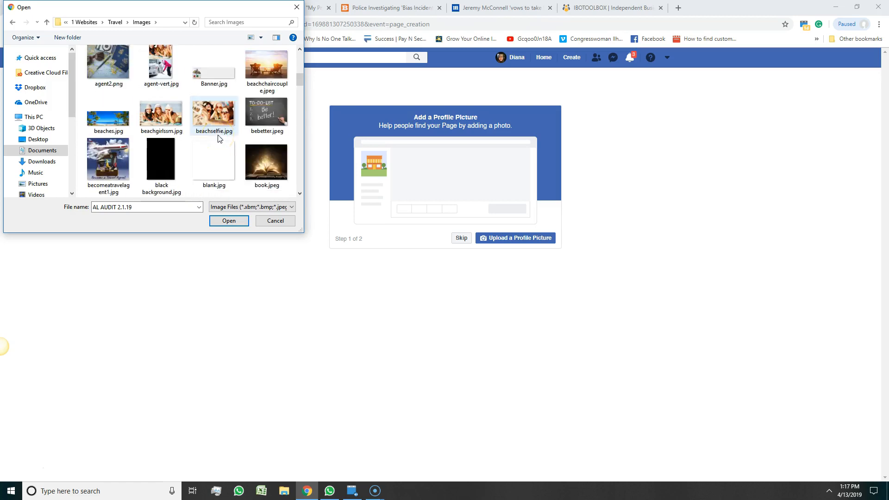
pyautogui.scroll(2, 215, 139)
pyautogui.scroll(1, 212, 144)
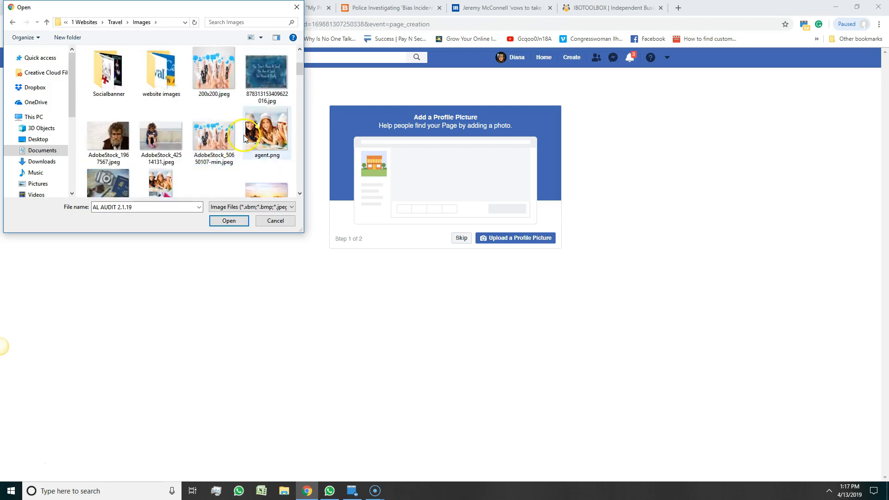
pyautogui.doubleClick(265, 130)
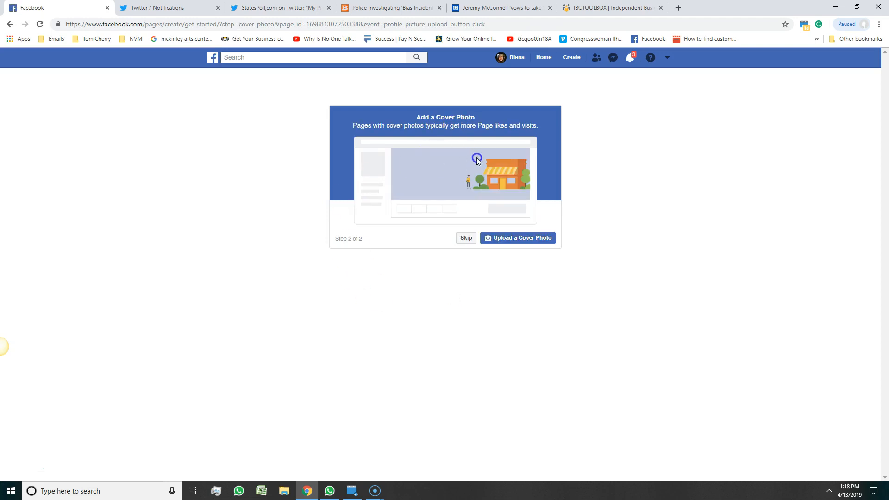
# Upload beaches.jpg as the Page's cover photo.
pyautogui.click(515, 237)
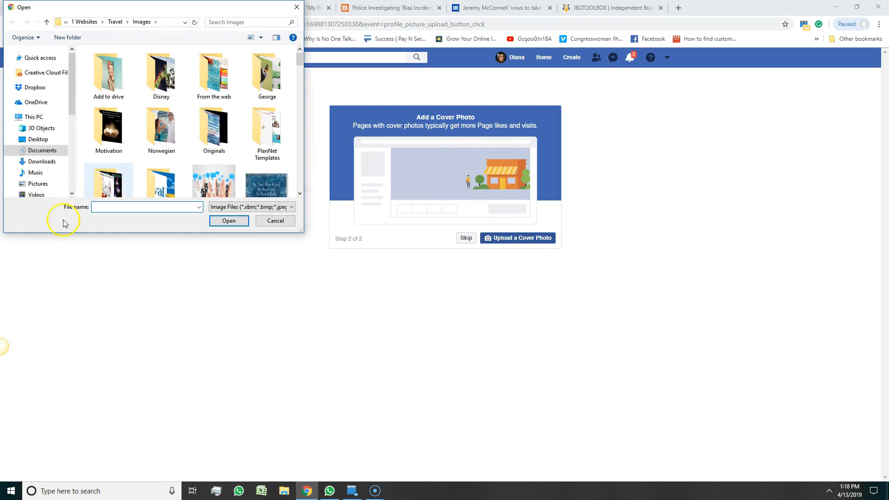
pyautogui.scroll(-2, 115, 179)
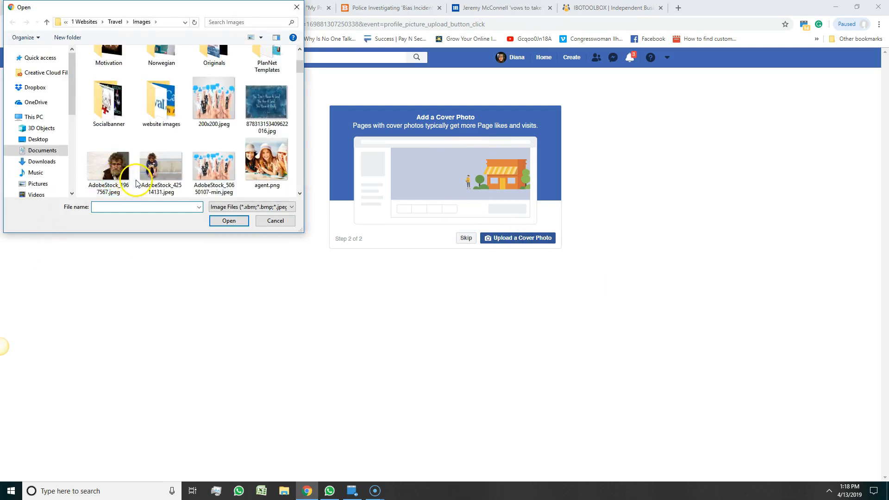
pyautogui.scroll(-5, 158, 144)
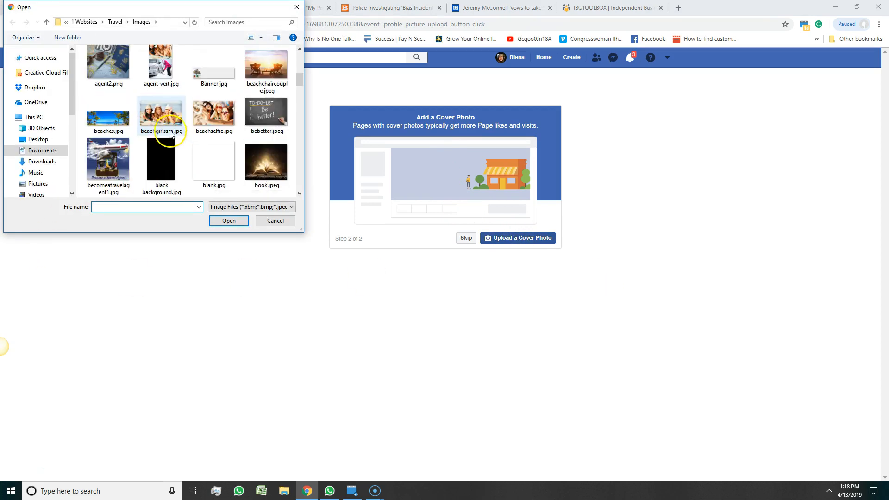
pyautogui.doubleClick(111, 120)
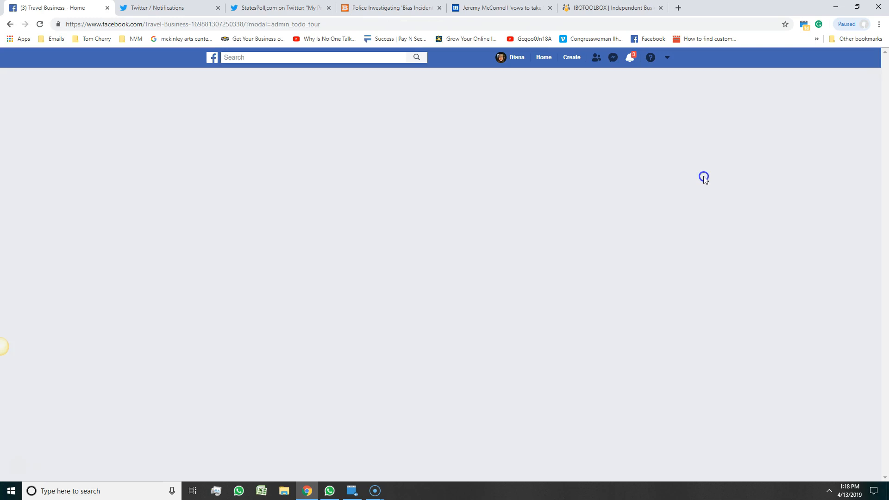
# Search Google in a new tab for 'best size for Facebook cover photos'.
pyautogui.click(677, 8)
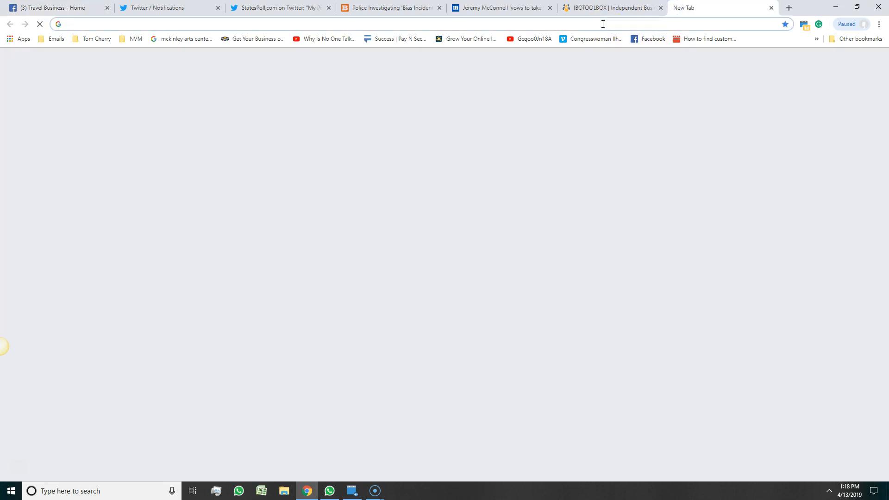
pyautogui.write('best si')
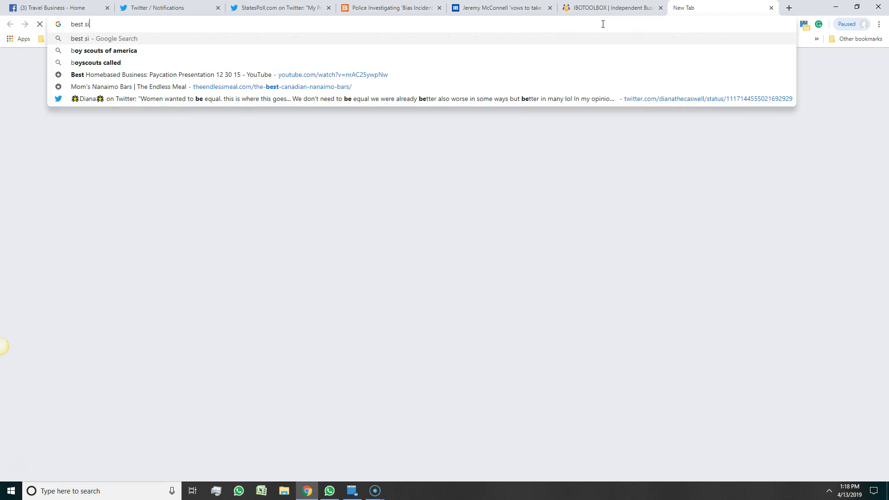
pyautogui.write('ze for ')
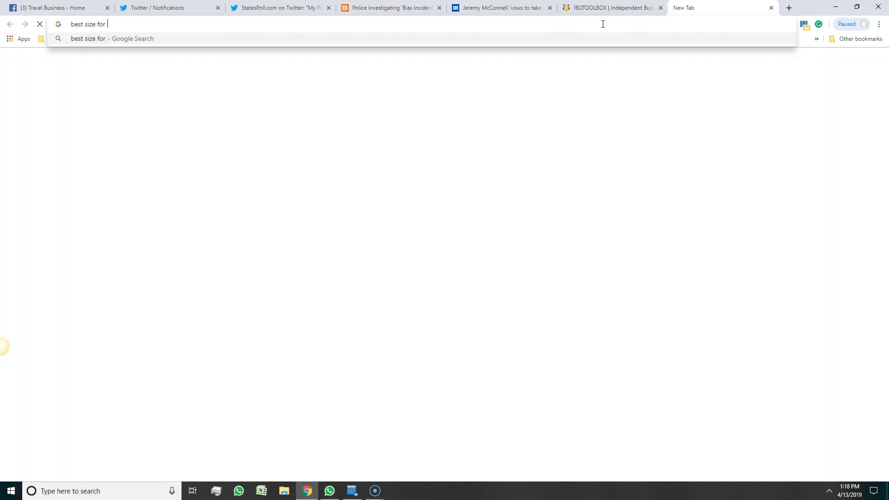
pyautogui.write('Facebook co')
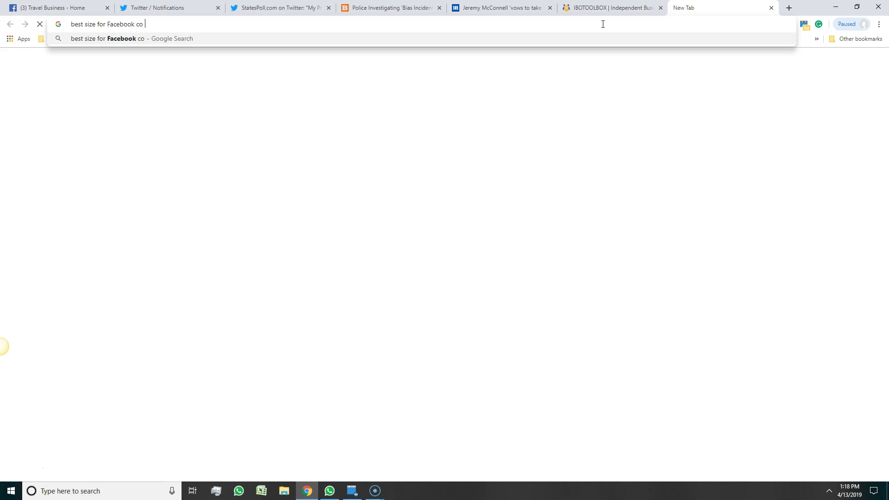
pyautogui.write('ver photos')
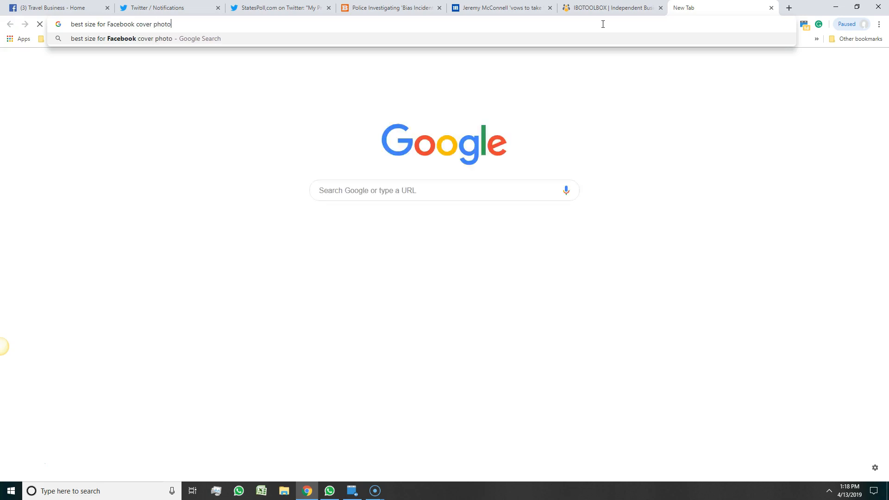
pyautogui.press('Return')
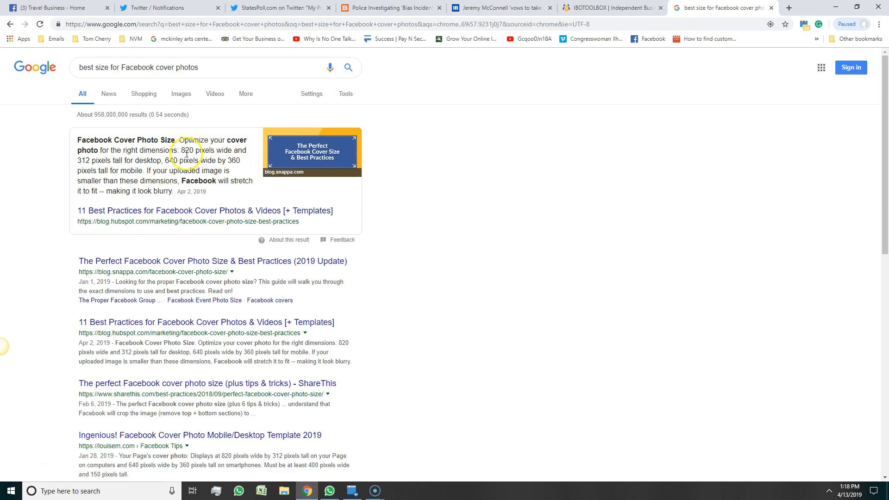
# Highlight the 820 × 312 pixel desktop cover size in Google's featured answer.
pyautogui.moveTo(181, 151); pyautogui.dragTo(162, 159)
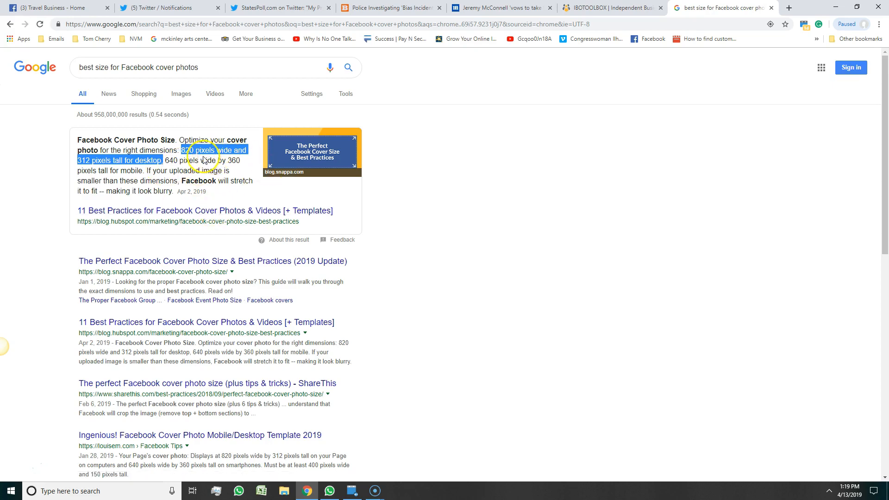
pyautogui.moveTo(164, 161); pyautogui.dragTo(241, 160)
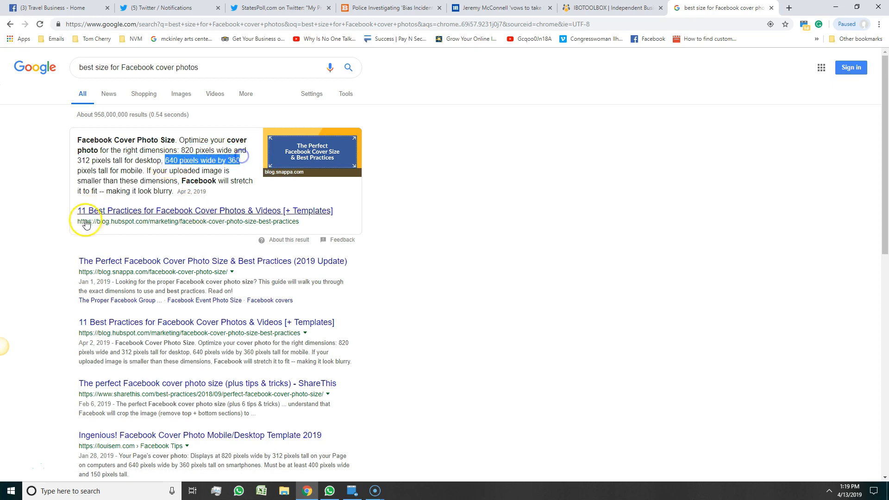
pyautogui.click(183, 150)
pyautogui.moveTo(182, 151); pyautogui.dragTo(161, 161)
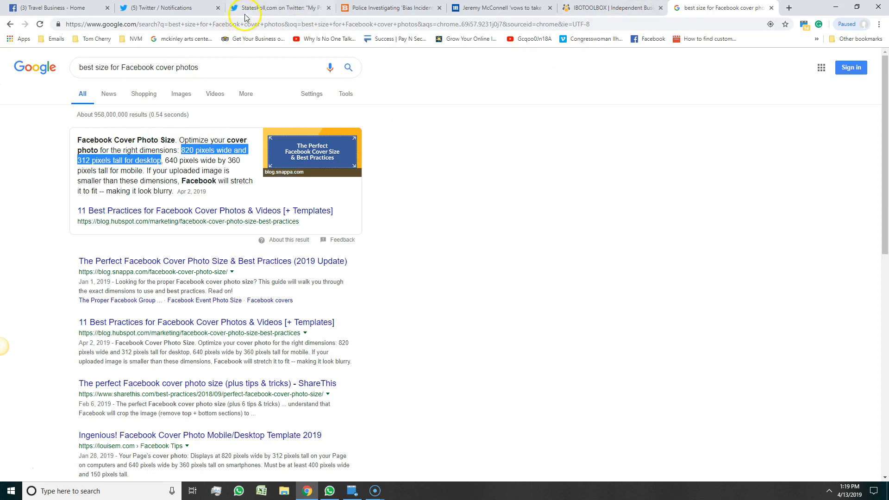
# Back on the Travel Business Page, set the beach photo from the Cover Photos album as cover.
pyautogui.click(174, 7)
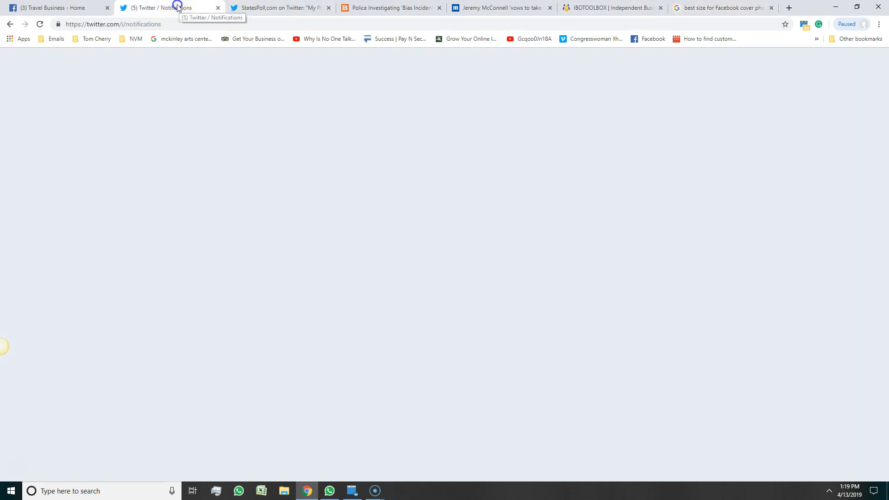
pyautogui.click(28, 8)
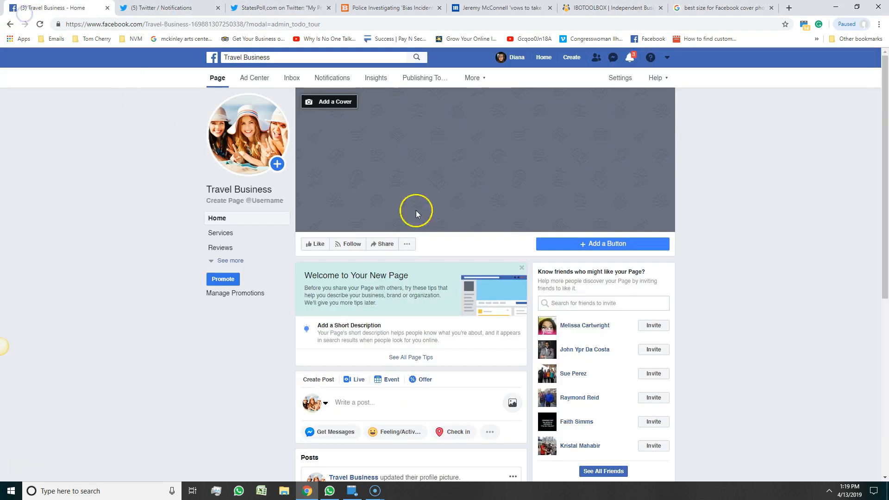
pyautogui.click(341, 103)
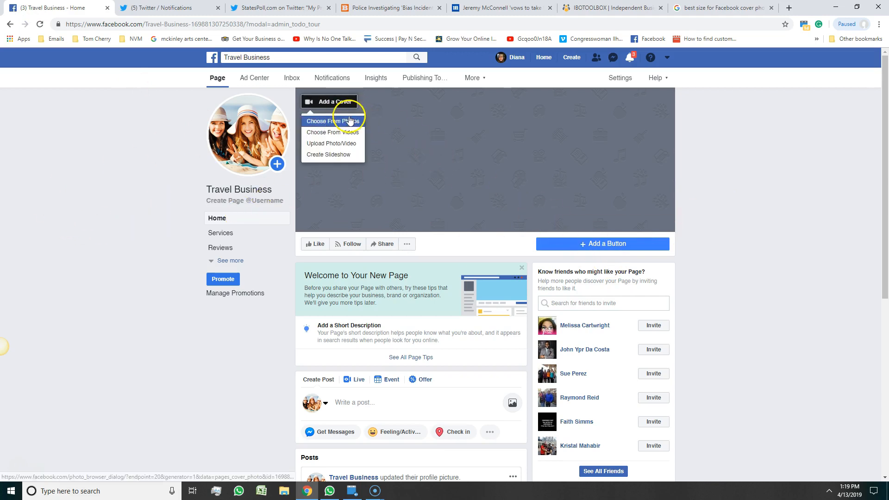
pyautogui.click(341, 122)
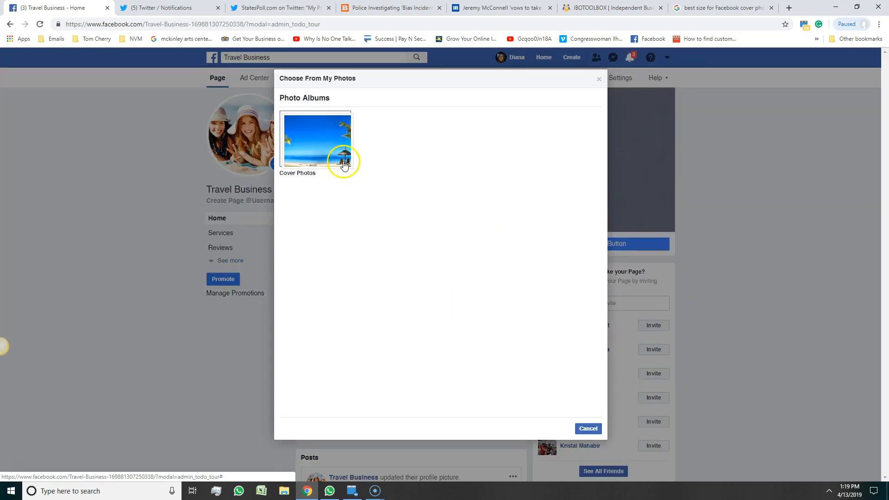
pyautogui.click(344, 165)
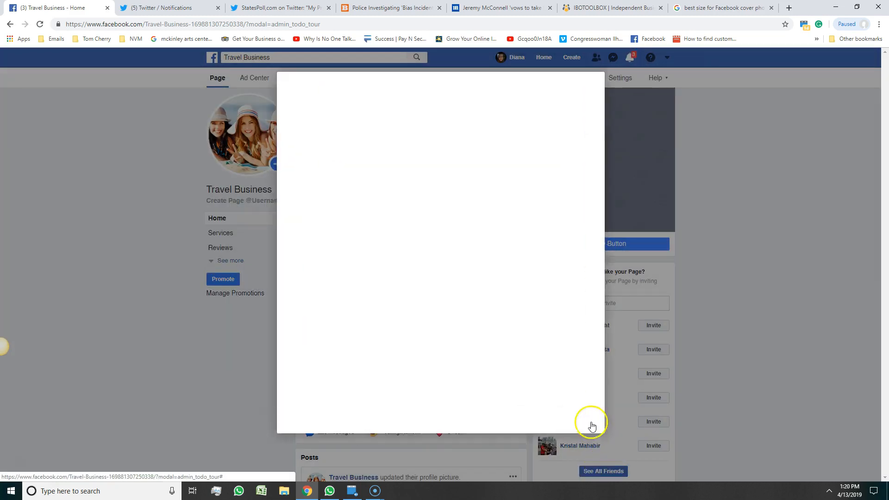
pyautogui.click(321, 138)
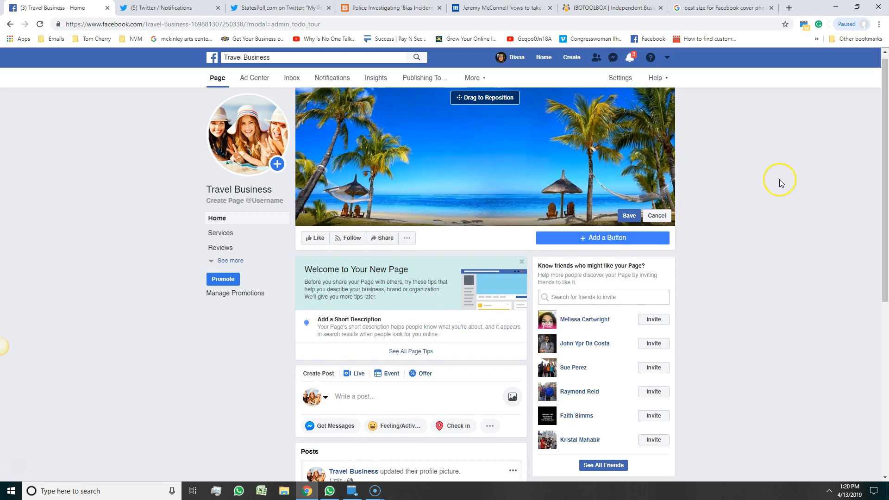
pyautogui.scroll(-2, 780, 182)
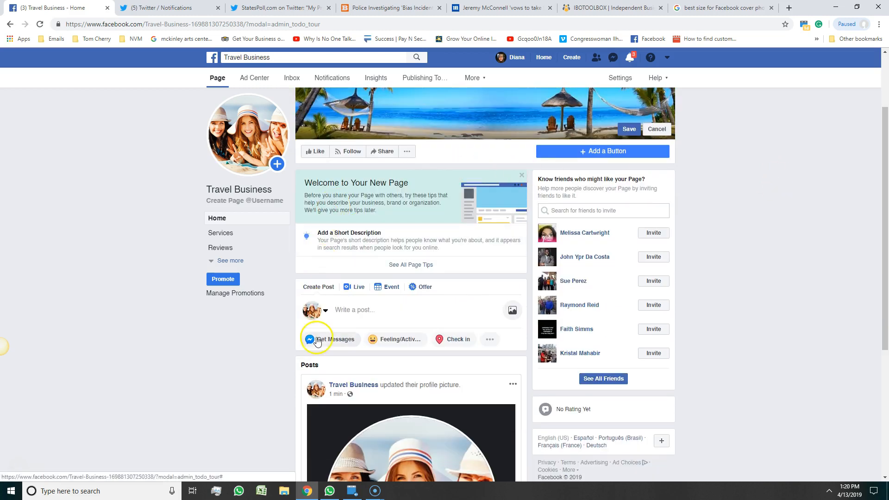
pyautogui.scroll(-3, 421, 296)
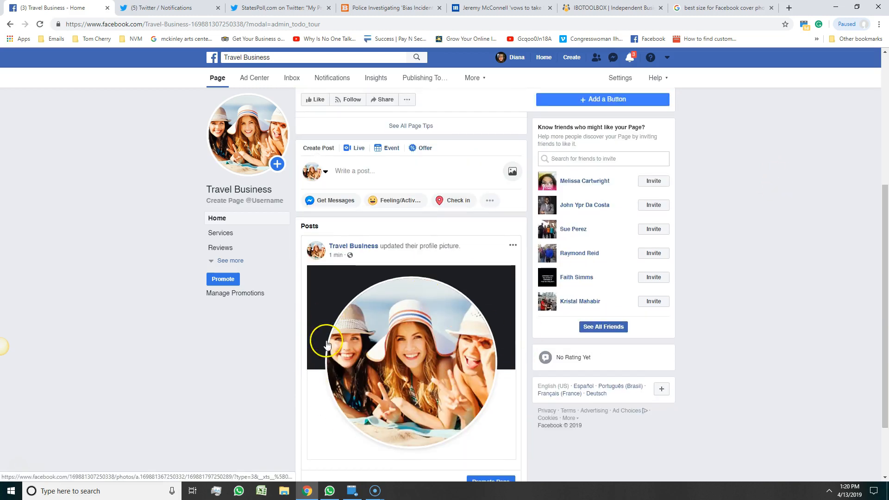
pyautogui.scroll(1, 301, 278)
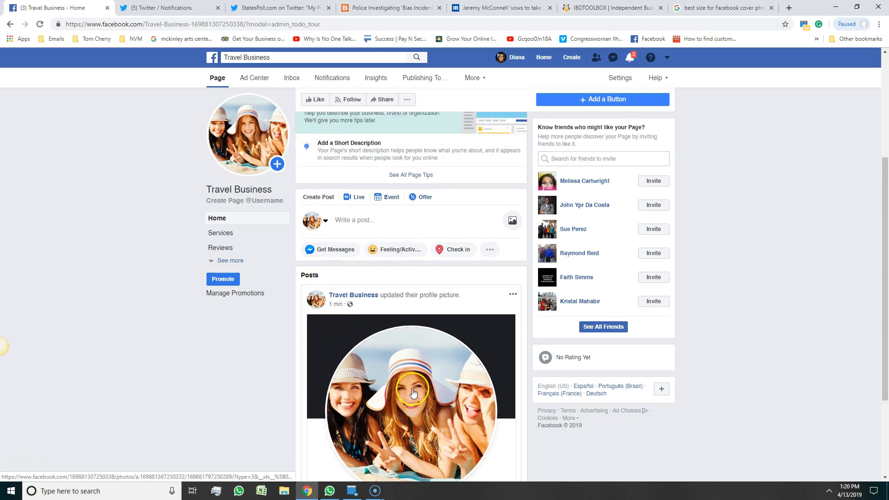
pyautogui.scroll(2, 347, 353)
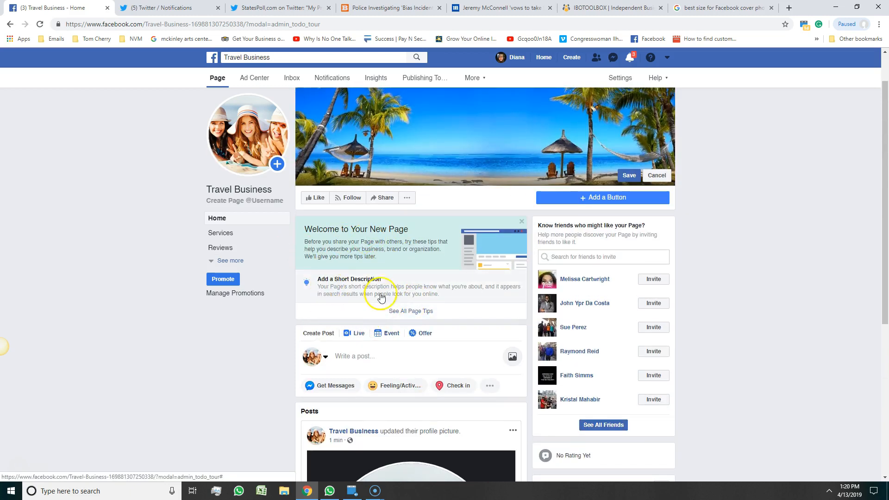
# Dismiss the page description editor, then show all 4117 friends who can be invited to like Travel Business.
pyautogui.click(400, 295)
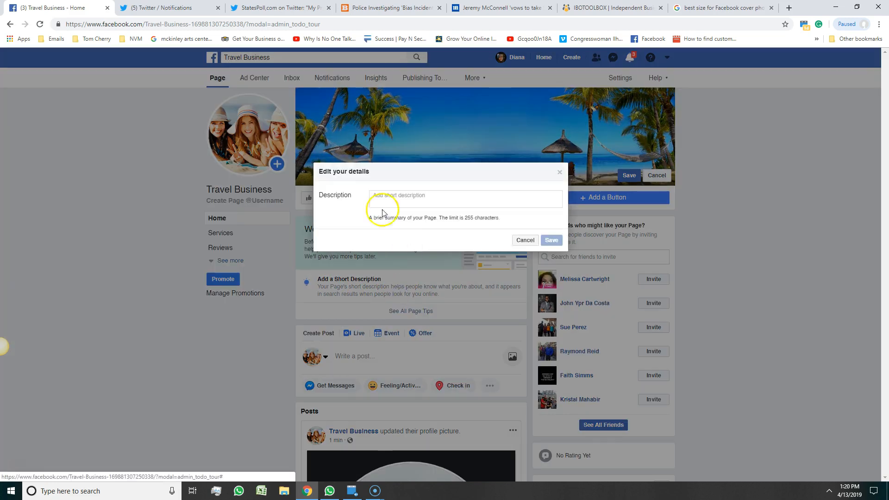
pyautogui.click(525, 240)
pyautogui.scroll(-3, 223, 343)
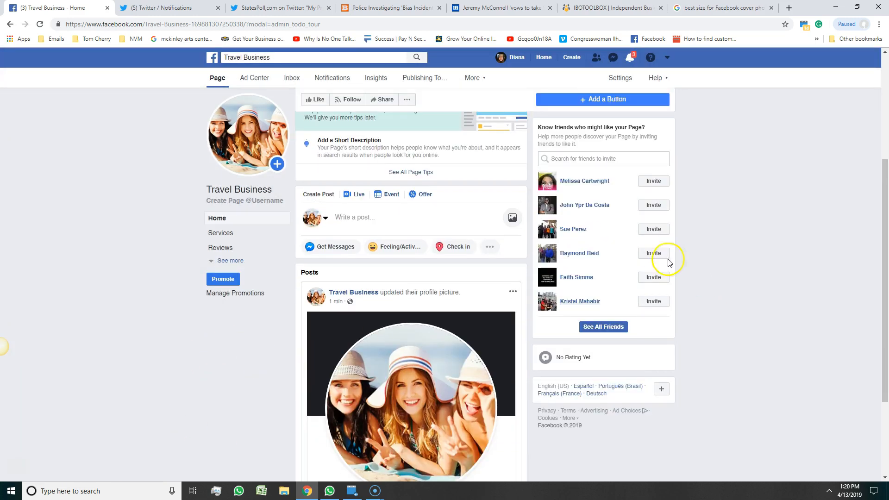
pyautogui.scroll(1, 717, 255)
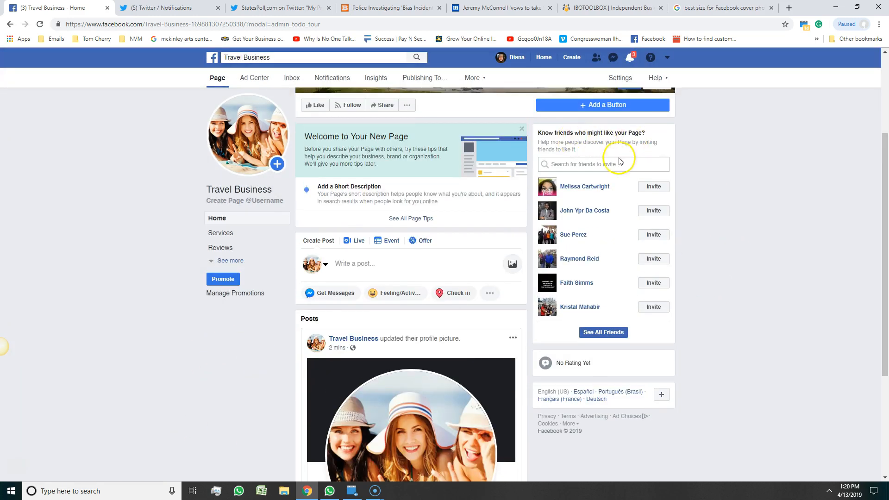
pyautogui.click(574, 165)
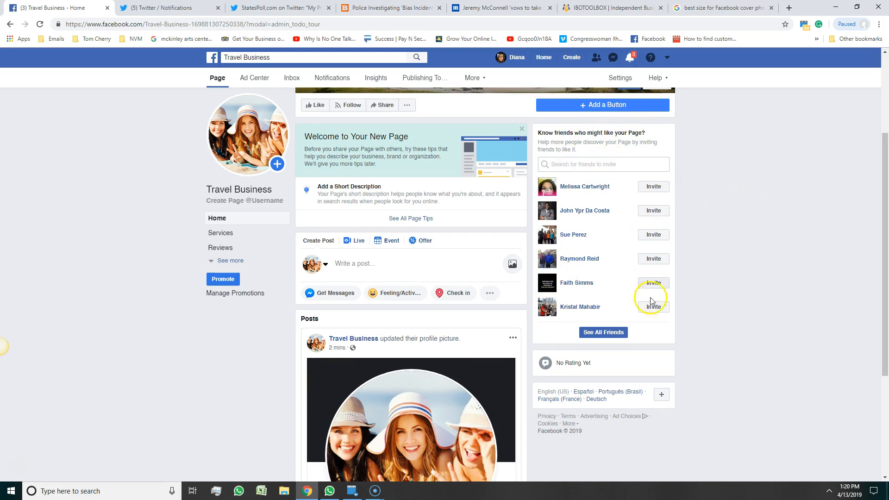
pyautogui.click(613, 333)
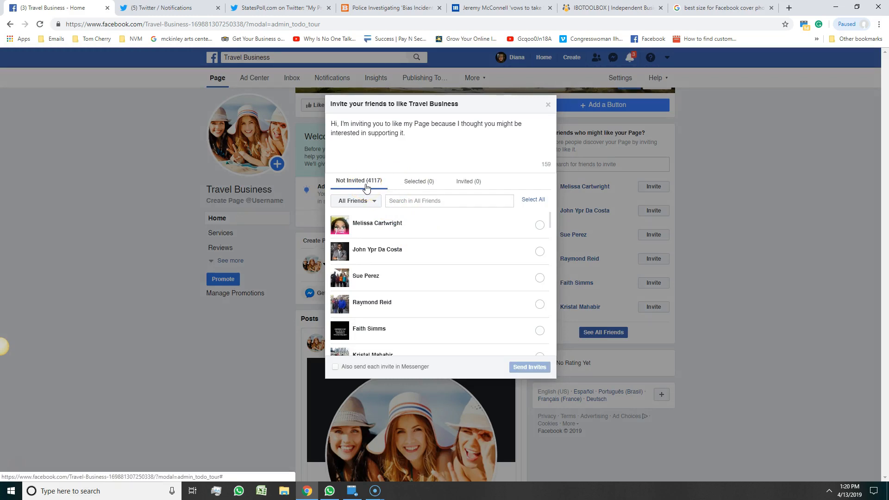
# Select all friends in the invite dialog, then close it without sending any invites.
pyautogui.click(525, 202)
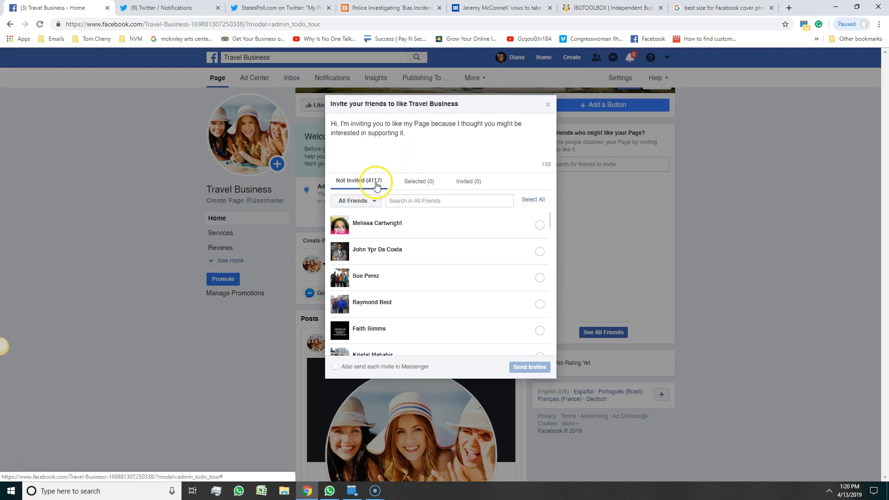
pyautogui.click(541, 200)
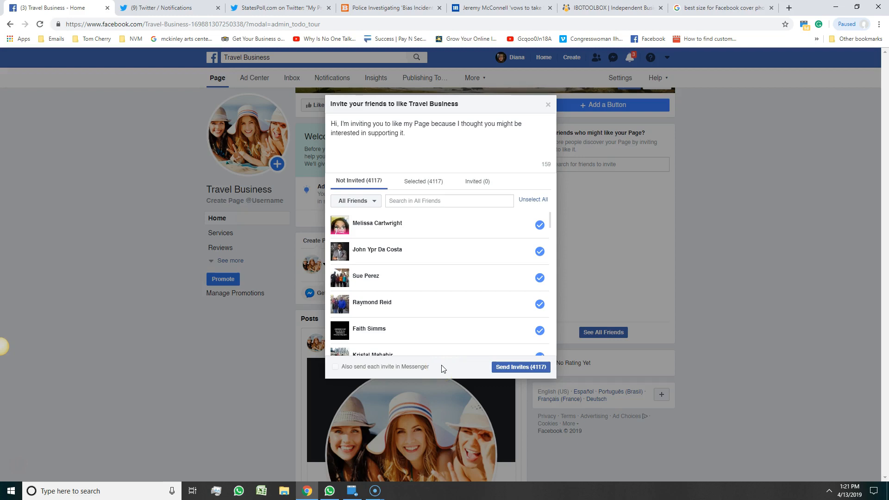
pyautogui.click(548, 106)
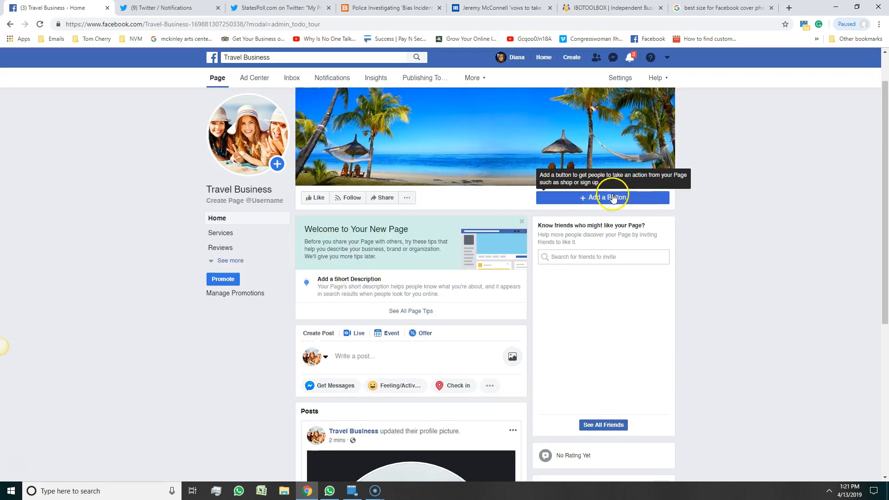
# Try a Book Now action button, then close and reopen the button setup.
pyautogui.click(601, 198)
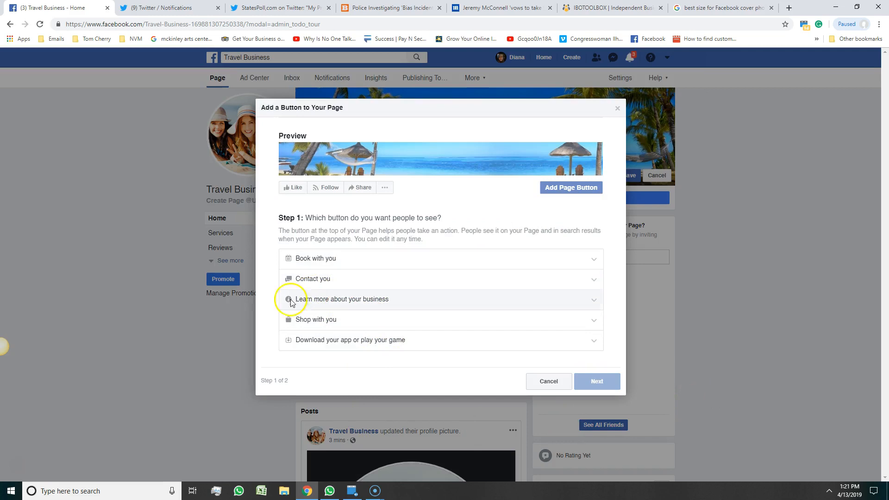
pyautogui.click(327, 258)
pyautogui.click(301, 270)
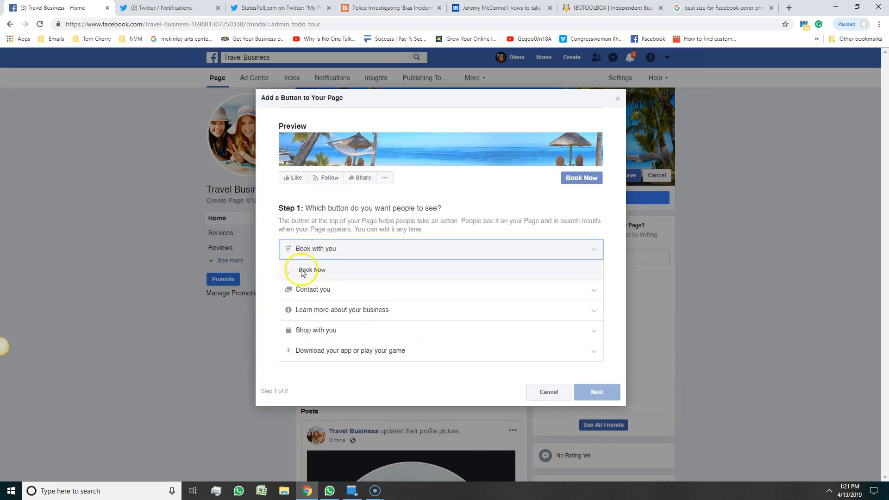
pyautogui.click(596, 391)
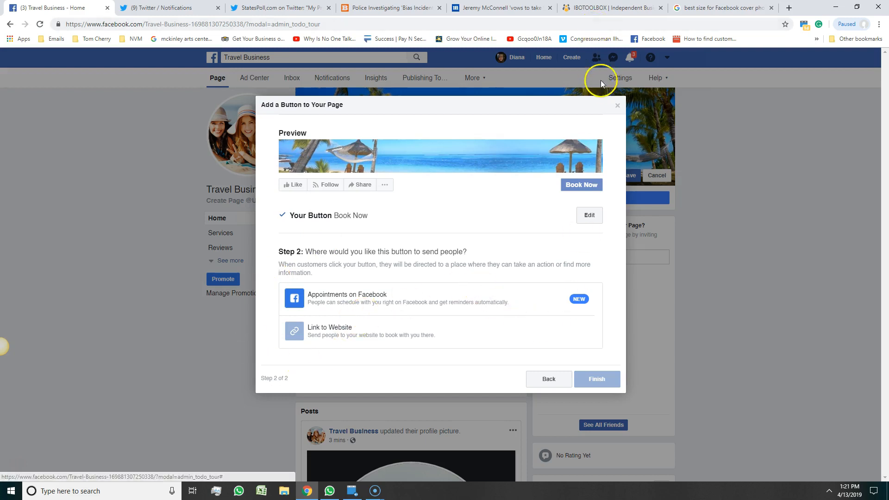
pyautogui.click(617, 105)
pyautogui.click(647, 196)
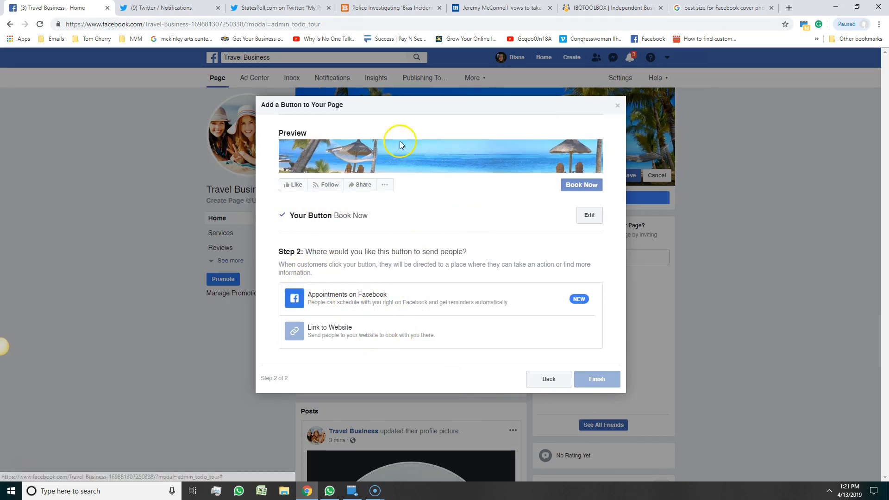
pyautogui.click(617, 106)
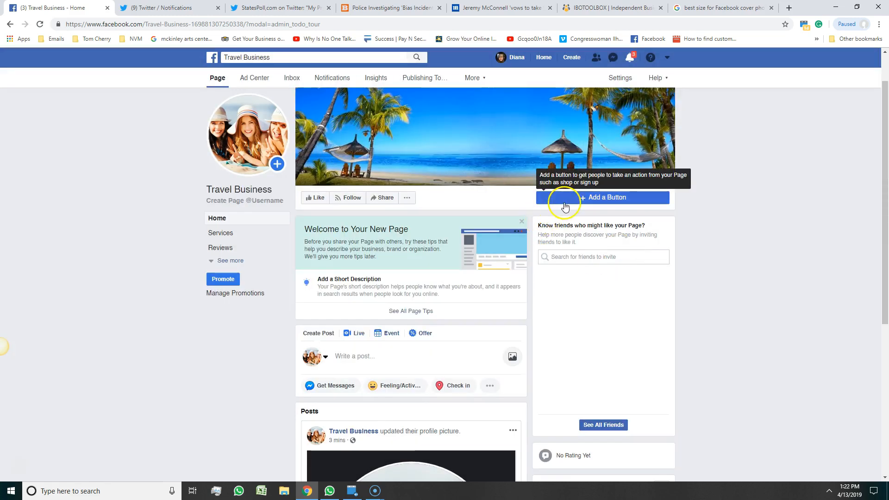
pyautogui.click(564, 200)
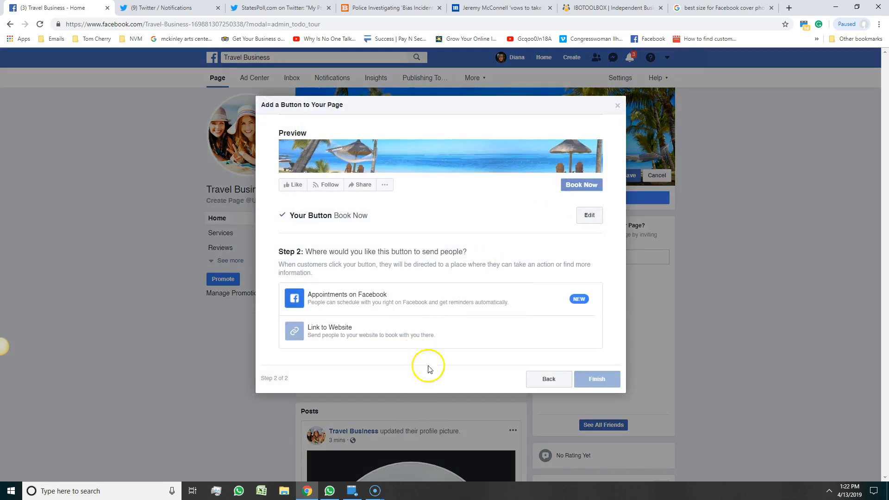
# Switch the button to Send Message, route it to Messenger, and finish.
pyautogui.click(543, 378)
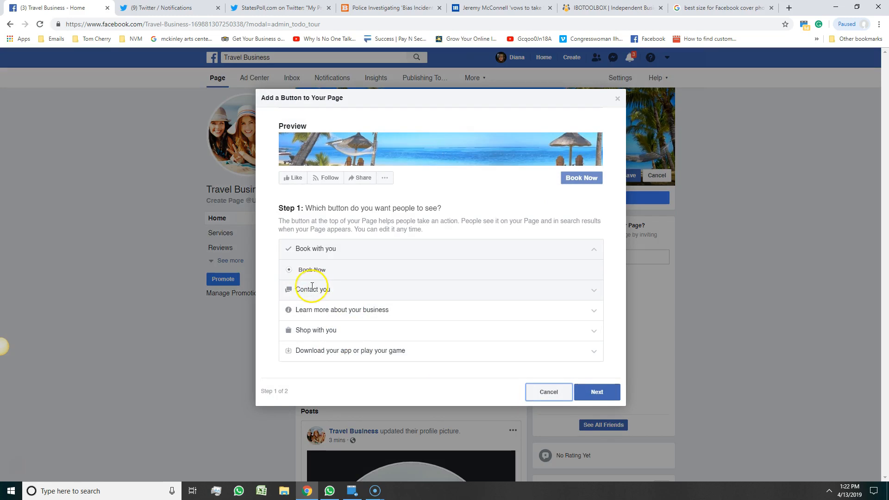
pyautogui.click(291, 290)
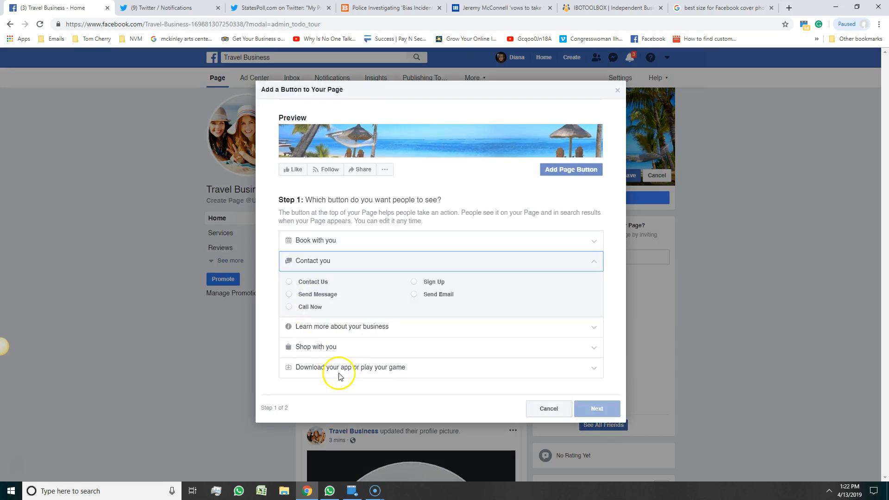
pyautogui.click(289, 294)
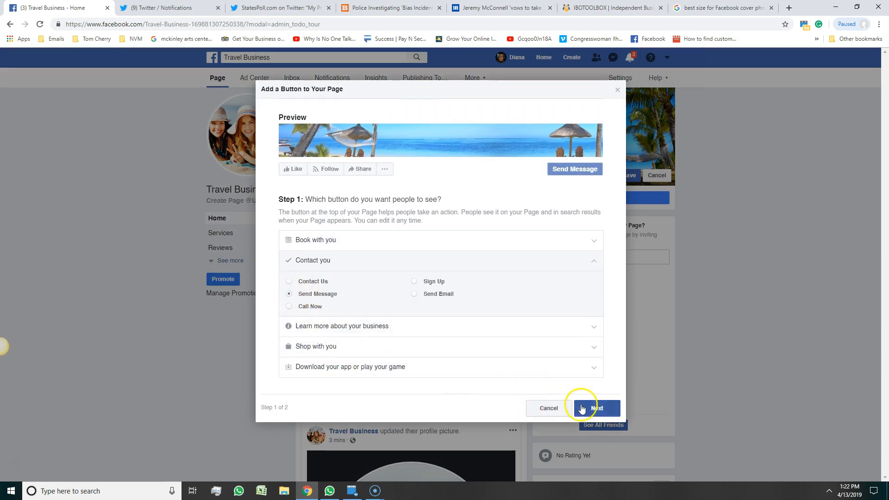
pyautogui.click(582, 408)
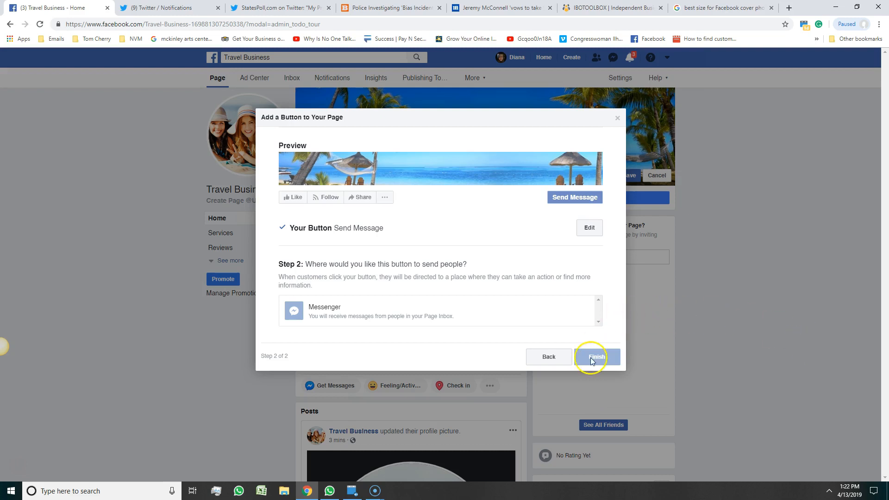
pyautogui.click(360, 312)
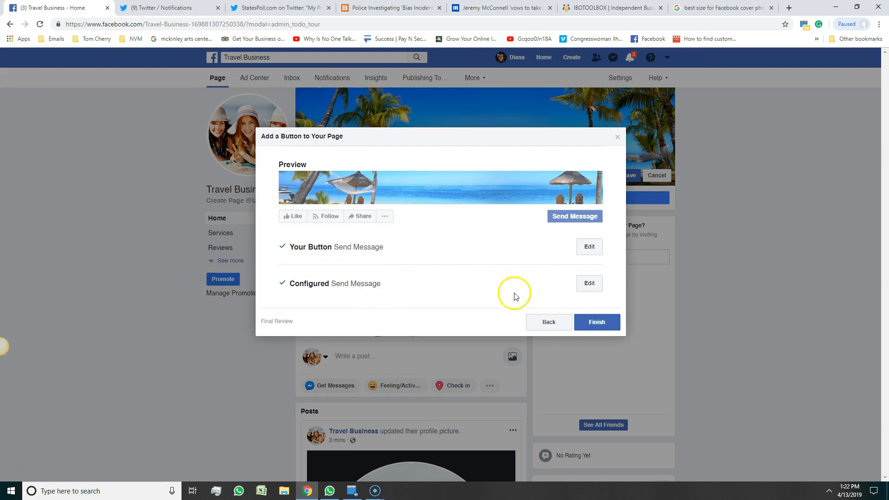
pyautogui.click(596, 322)
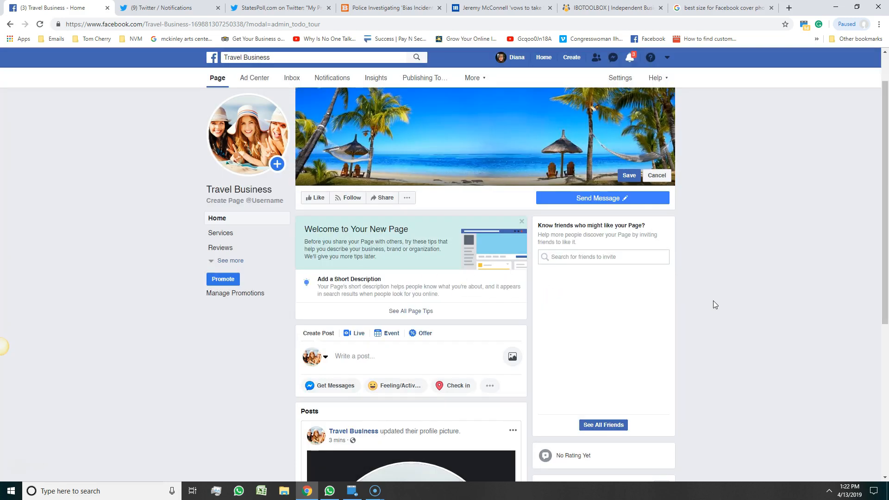
# Check the new Send Message button on the page and scroll through the timeline.
pyautogui.moveTo(614, 203)
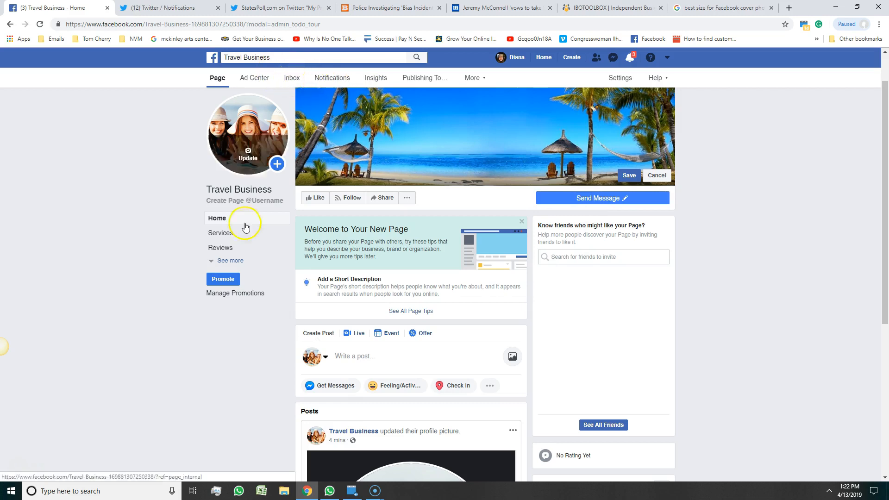
pyautogui.scroll(-2, 667, 250)
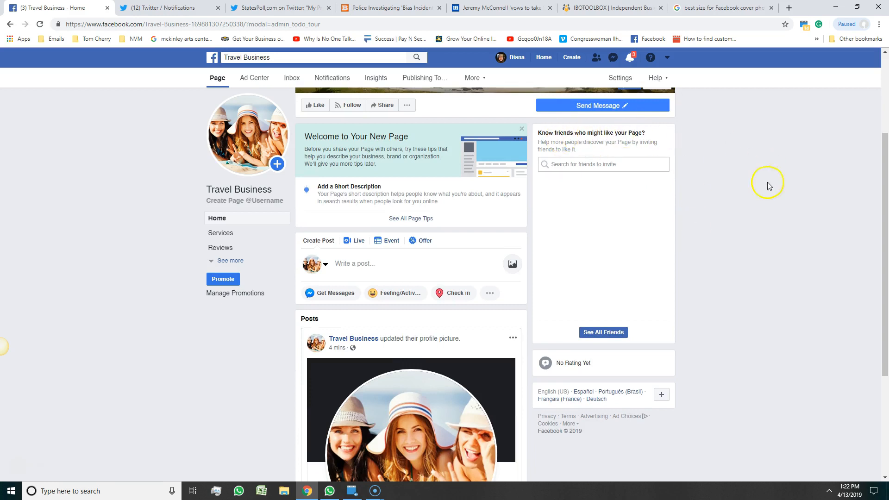
pyautogui.scroll(-3, 741, 259)
pyautogui.scroll(2, 739, 263)
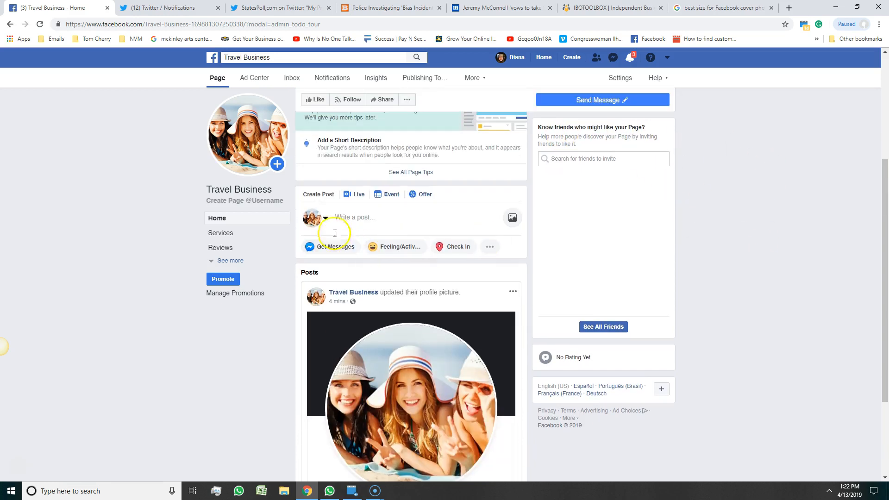
pyautogui.scroll(-1, 185, 248)
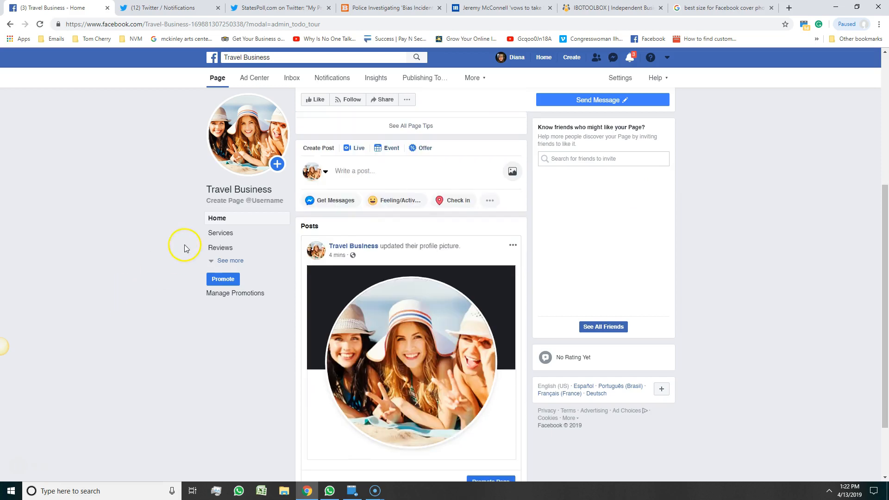
# Start a new service named 'Vacation Planning' in the page's Services section.
pyautogui.click(224, 233)
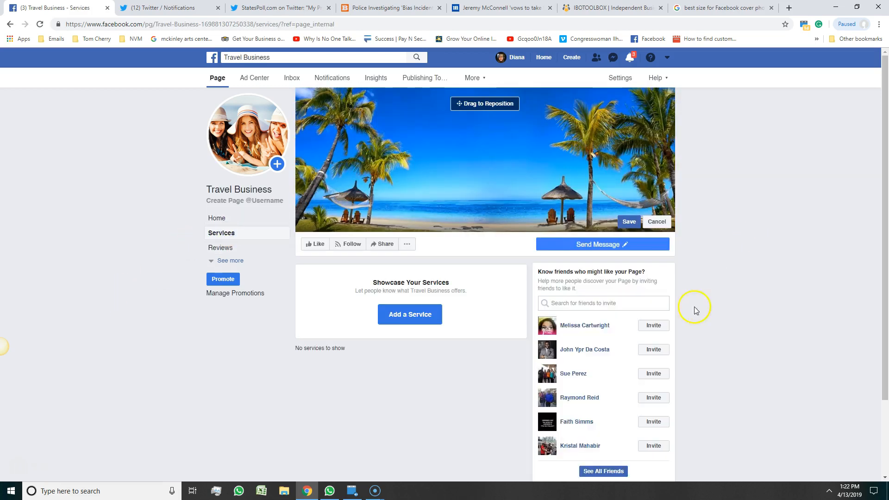
pyautogui.click(424, 308)
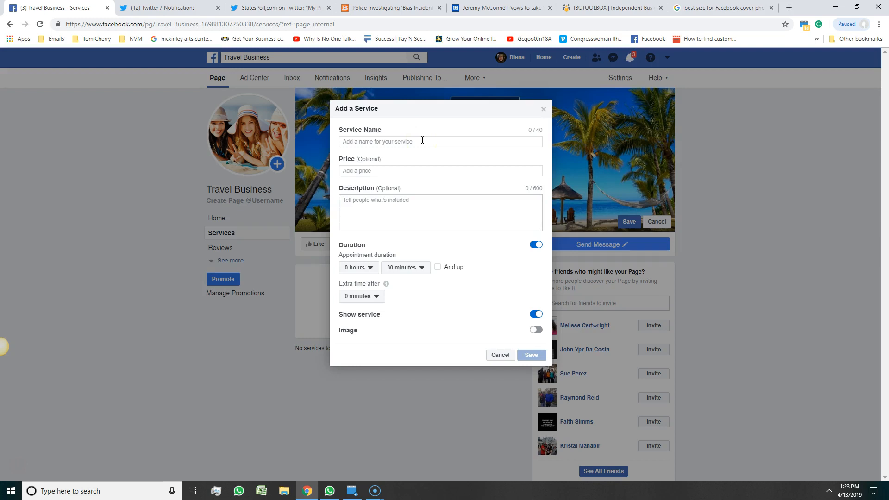
pyautogui.click(422, 140)
pyautogui.write('Vacation planning')
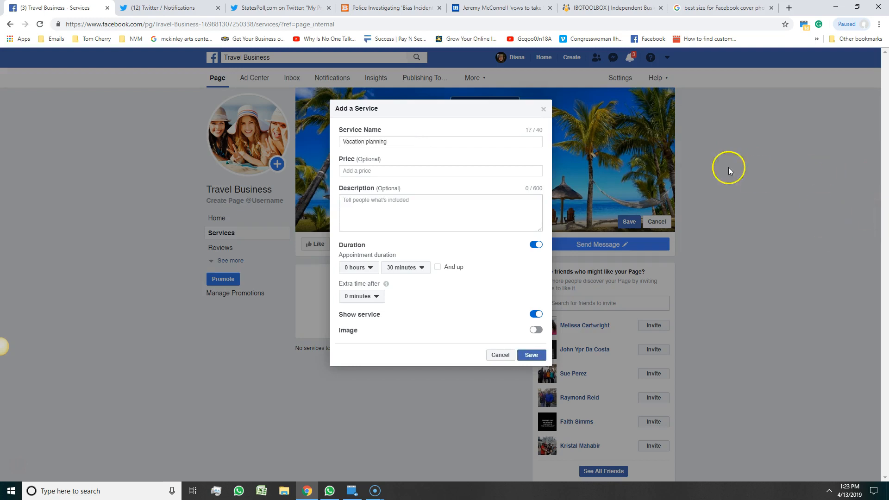
pyautogui.click(368, 143)
pyautogui.press('BackSpace')
pyautogui.write('P')
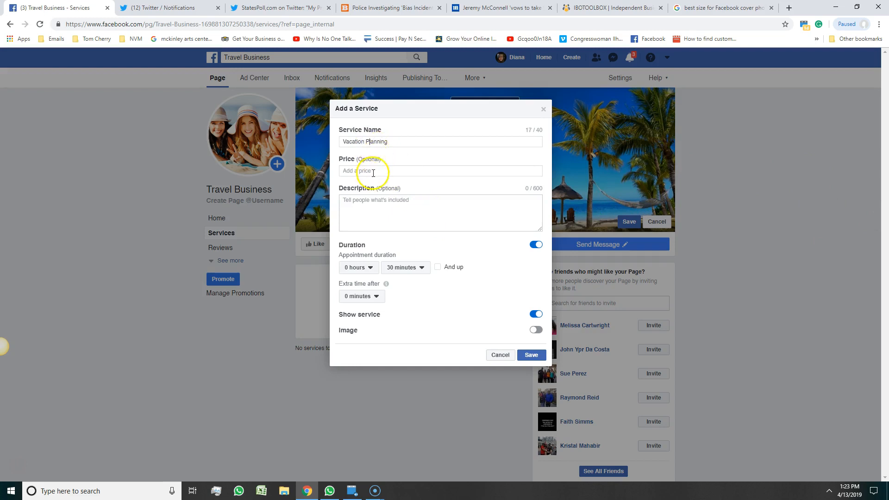
# Turn the service's Duration off and its Image option on.
pyautogui.click(359, 206)
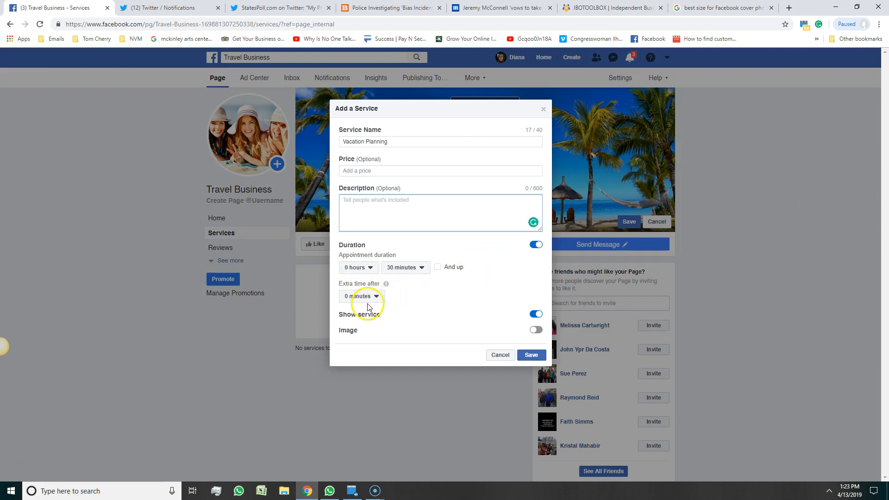
pyautogui.click(536, 245)
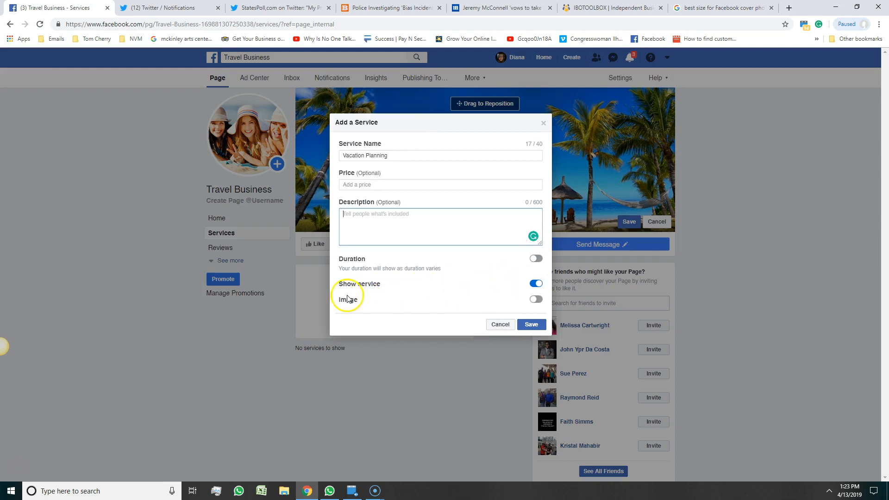
pyautogui.click(536, 299)
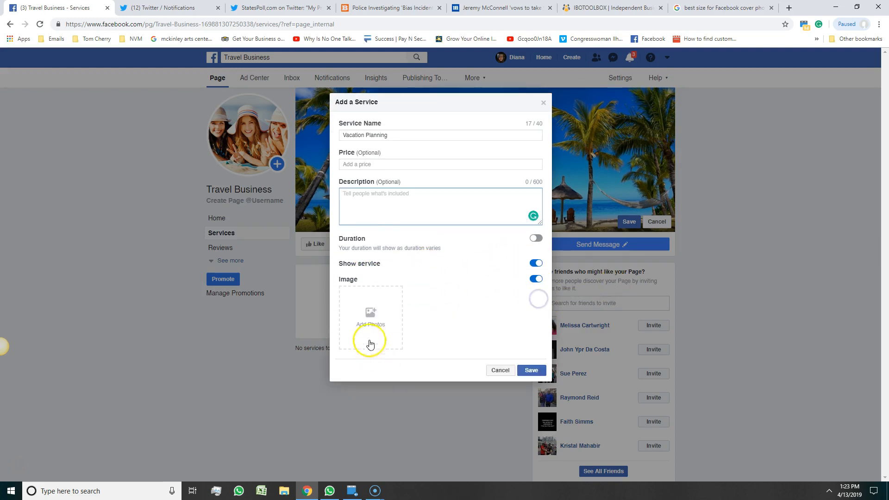
# Upload becomeatravelagent1.jpg and use it as the Vacation Planning service image.
pyautogui.click(372, 326)
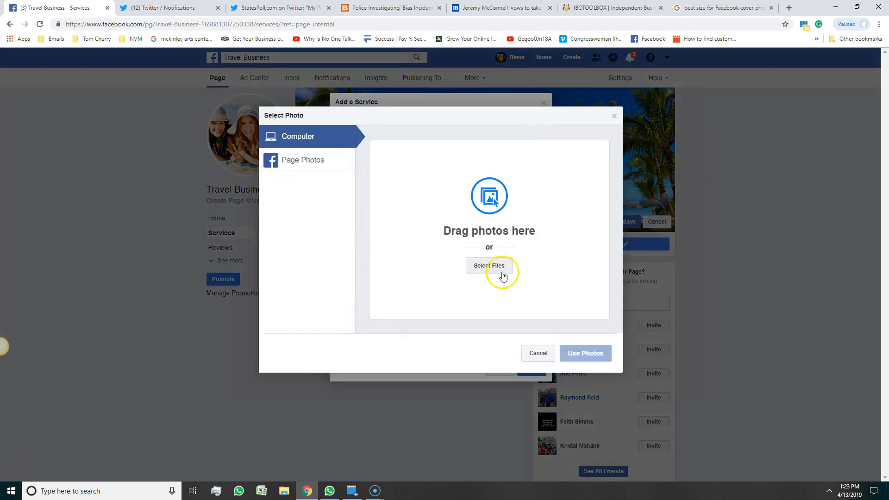
pyautogui.click(502, 271)
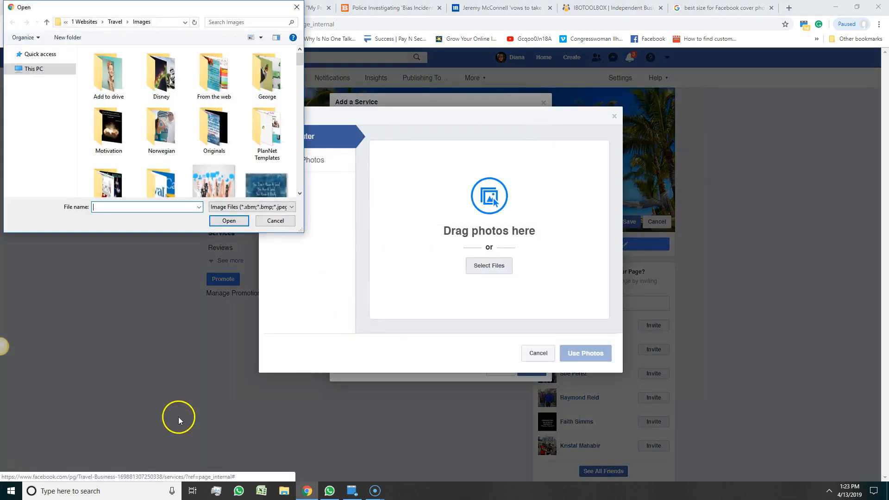
pyautogui.scroll(-2, 221, 142)
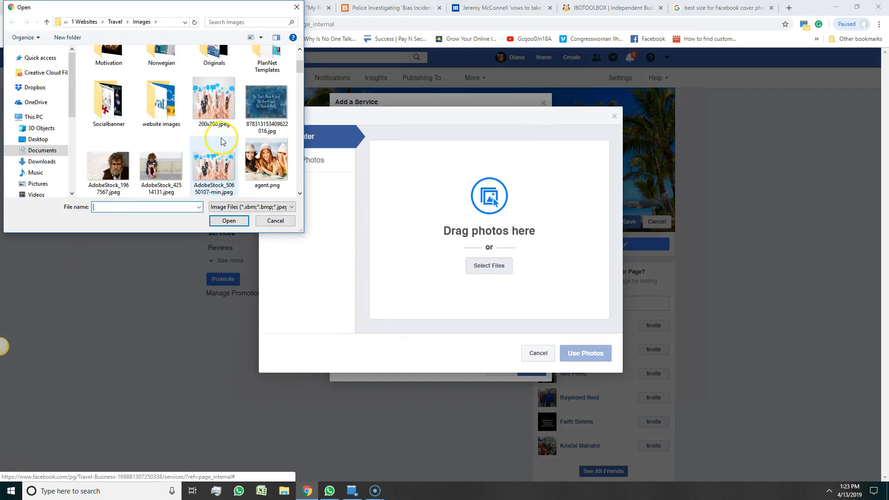
pyautogui.scroll(-2, 209, 146)
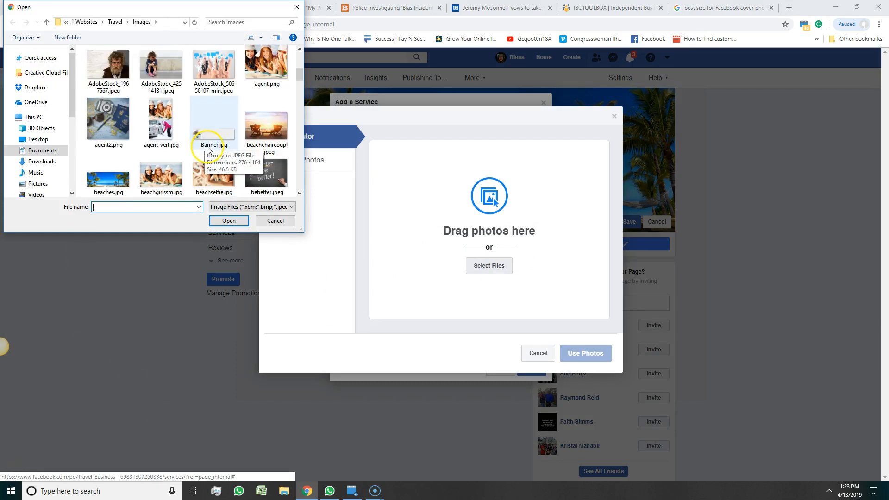
pyautogui.scroll(-3, 204, 176)
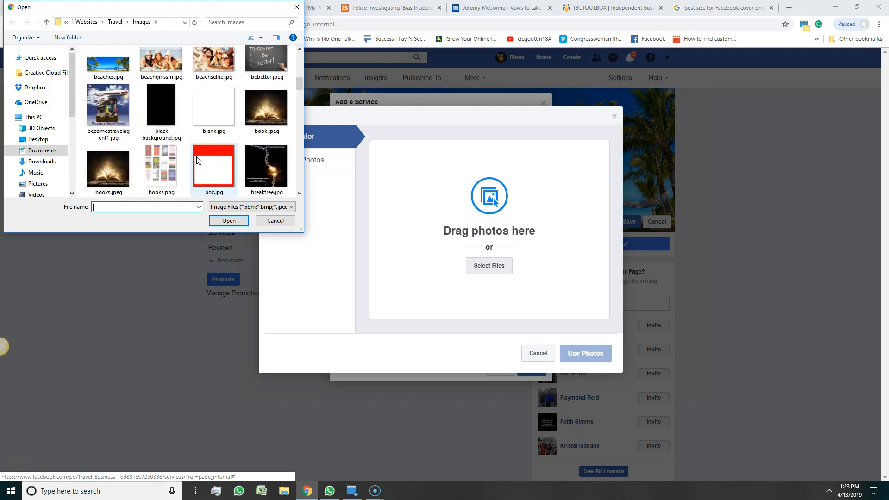
pyautogui.doubleClick(95, 111)
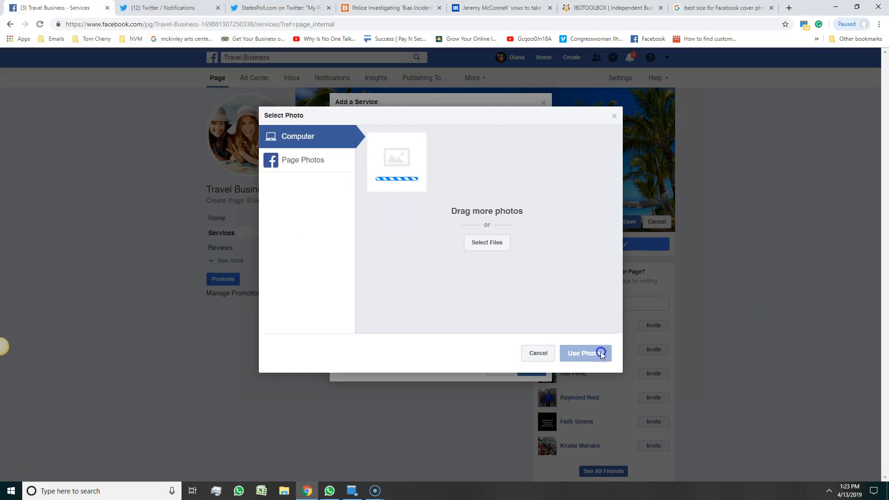
pyautogui.click(578, 355)
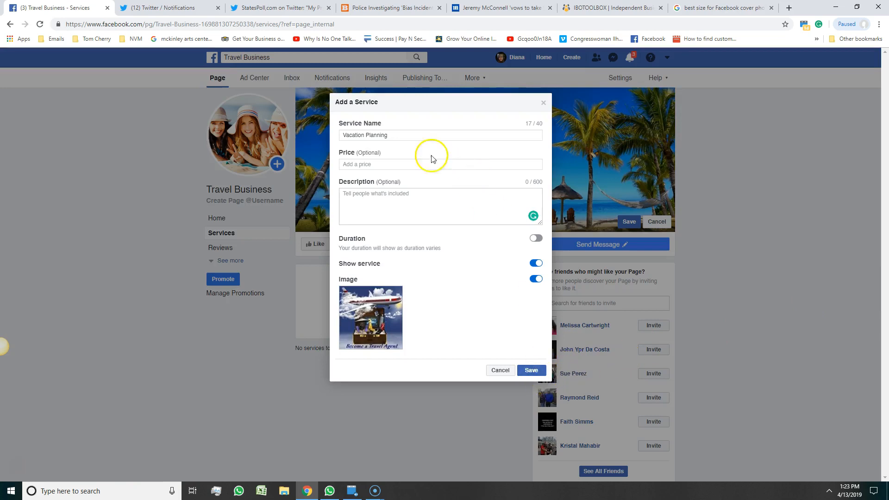
# Write the description offering to book vacations, weddings and couples retreats, ending 'Message me now for information.'.
pyautogui.click(357, 197)
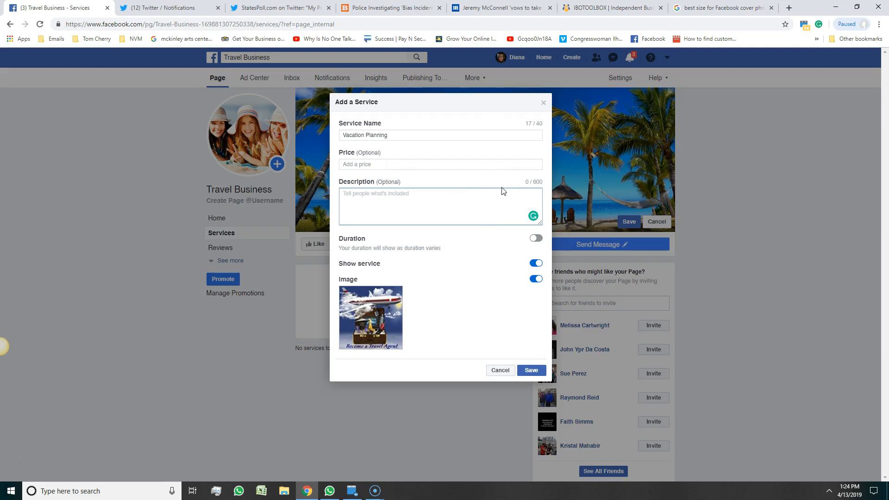
pyautogui.write('I am a certified travel agent and I would love to book your ne')
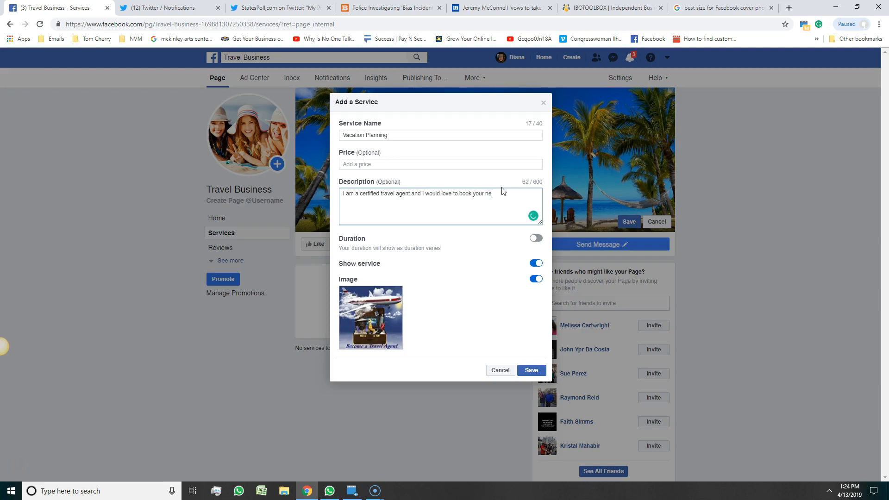
pyautogui.write('xr vacation for you. Whether you are planning a family cv')
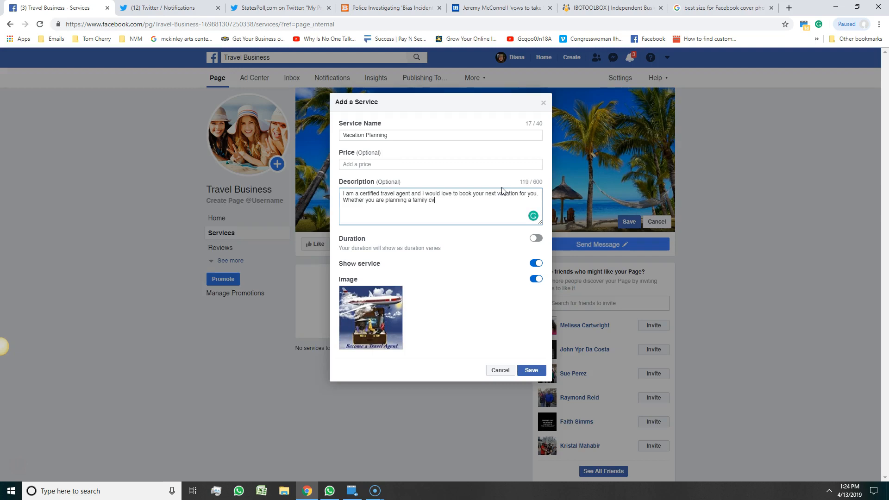
pyautogui.write('vacation or a wedcdin')
pyautogui.press('BackSpace')
pyautogui.press('BackSpace')
pyautogui.write('ding')
pyautogui.write(' or ')
pyautogui.write('a f')
pyautogui.write('a')
pyautogui.press('BackSpace')
pyautogui.press('BackSpace')
pyautogui.write('coup')
pyautogui.press('BackSpace')
pyautogui.write('we can help.')
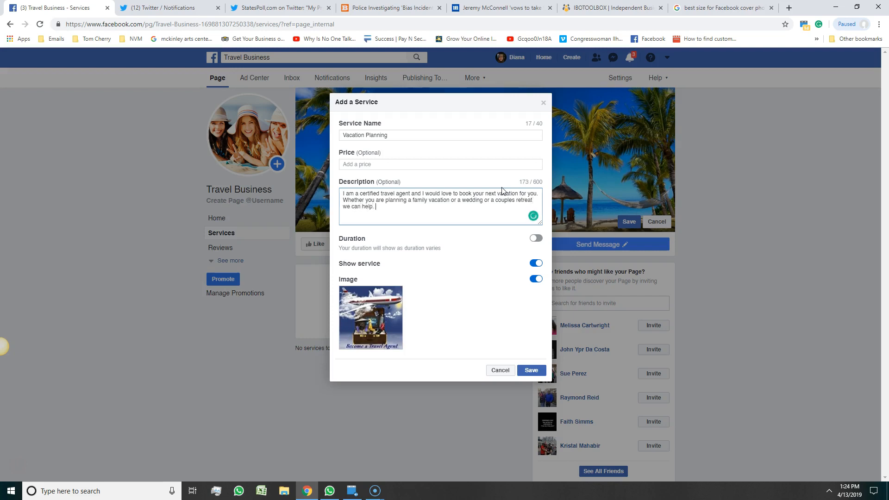
pyautogui.write(' Messga')
pyautogui.press('BackSpace')
pyautogui.press('BackSpace')
pyautogui.write('age m')
pyautogui.write('e kn')
pyautogui.write('ow for information.')
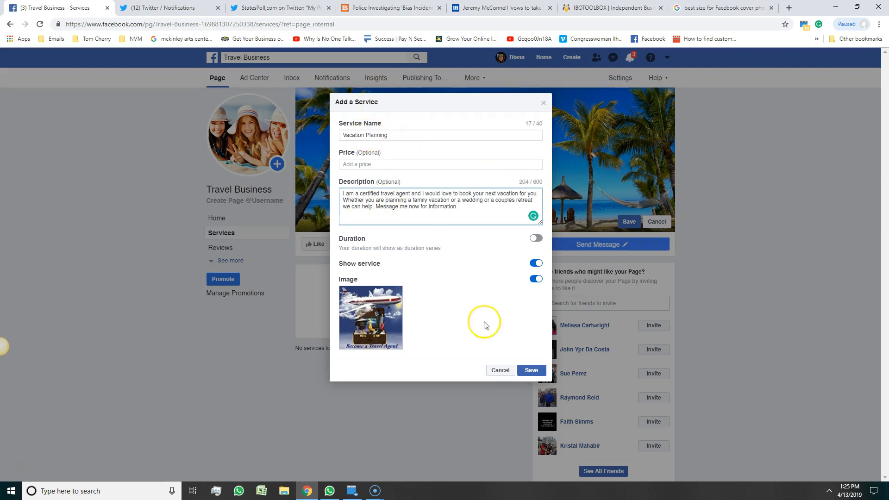
# Save the Vacation Planning service, cancel a second Add a Service, and reopen Services.
pyautogui.click(531, 369)
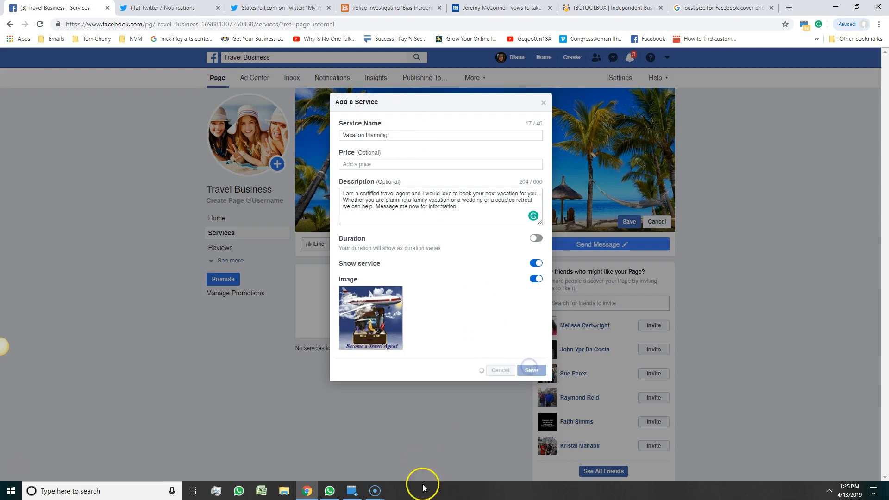
pyautogui.scroll(-1, 698, 329)
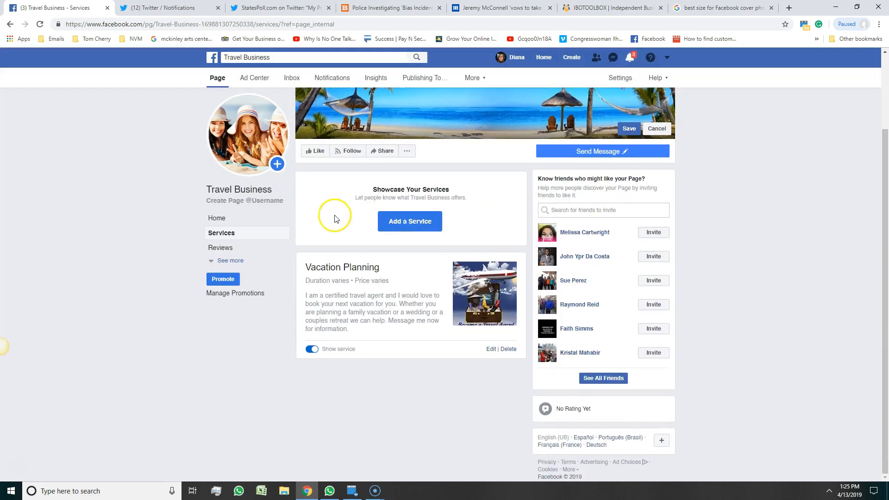
pyautogui.click(391, 221)
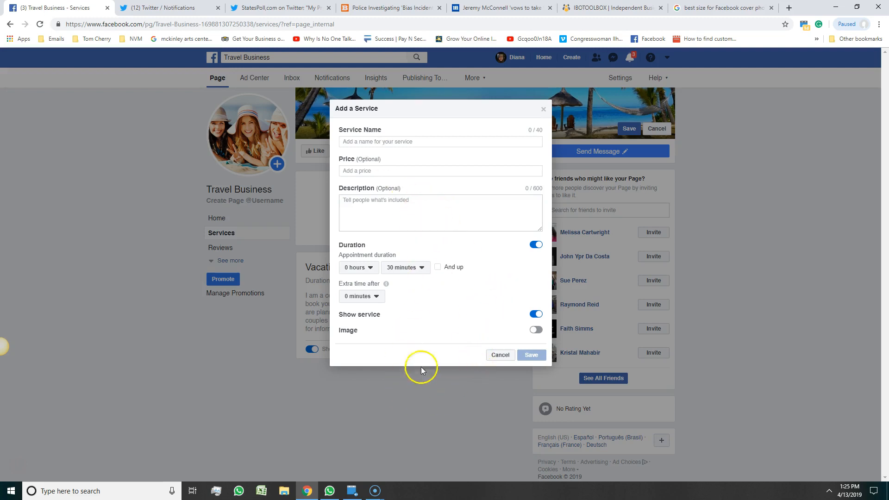
pyautogui.click(544, 109)
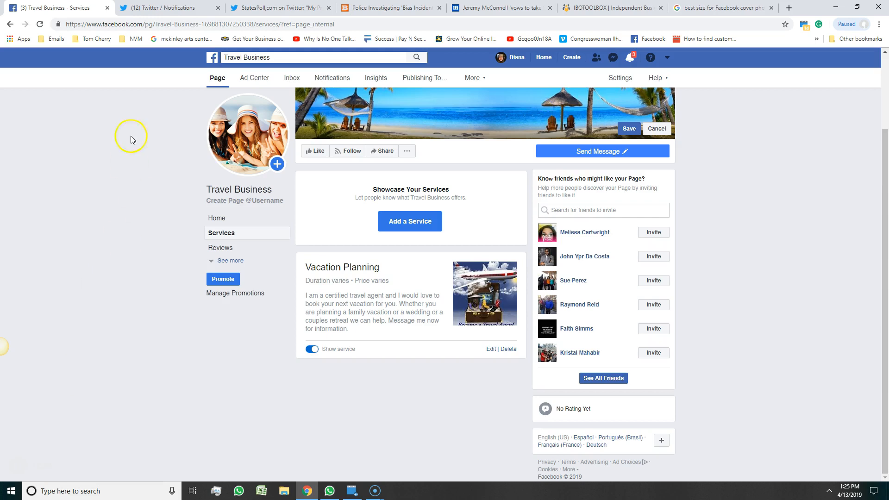
pyautogui.click(226, 238)
# View the still-empty Reviews section, then return to the page's Home view.
pyautogui.click(216, 247)
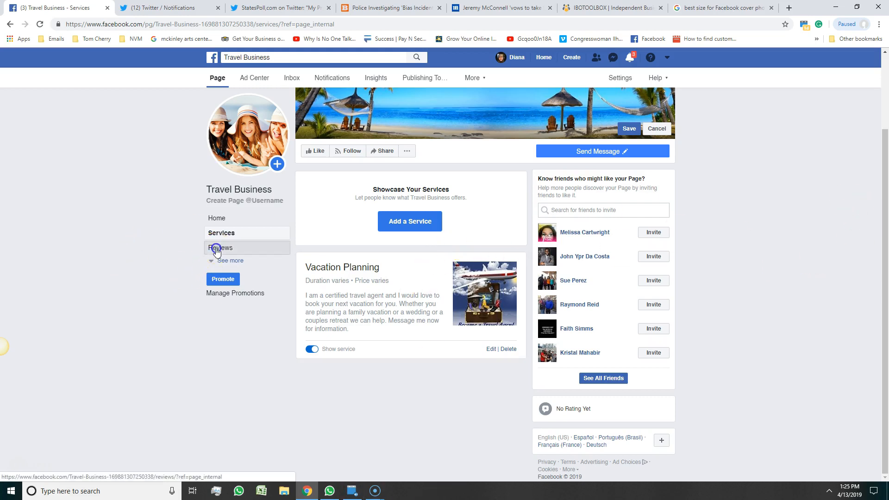
pyautogui.scroll(-2, 569, 303)
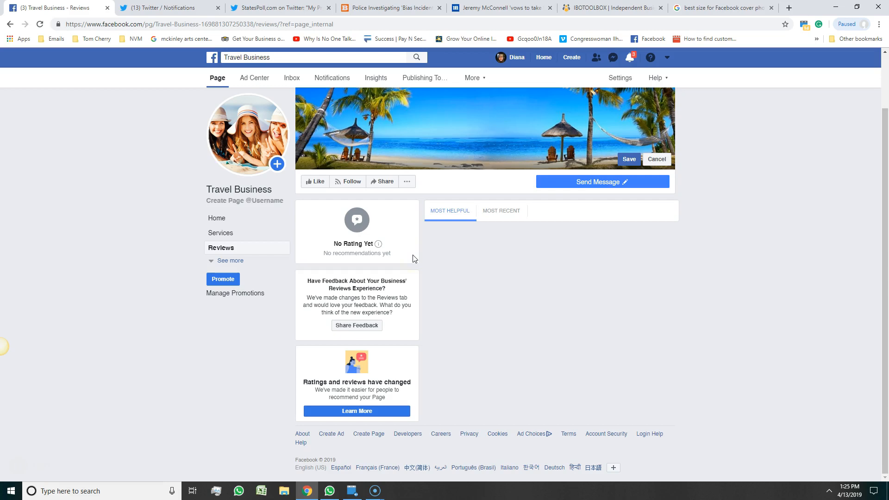
pyautogui.click(235, 220)
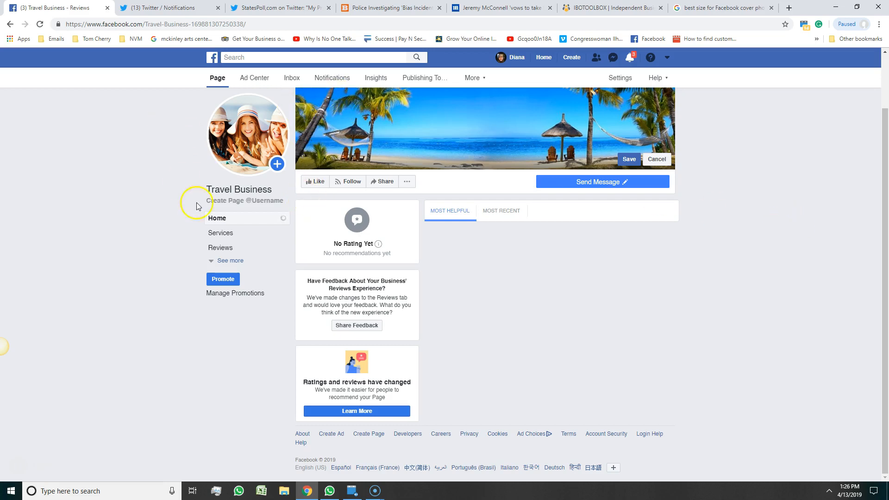
# Reload the page, reveal all left-menu sections via See more, and dismiss the Invite your friends tip.
pyautogui.click(40, 24)
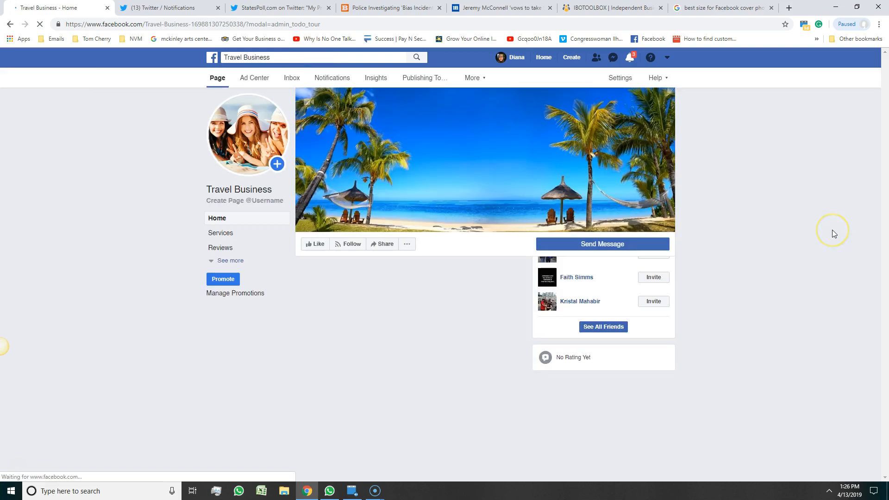
pyautogui.click(230, 260)
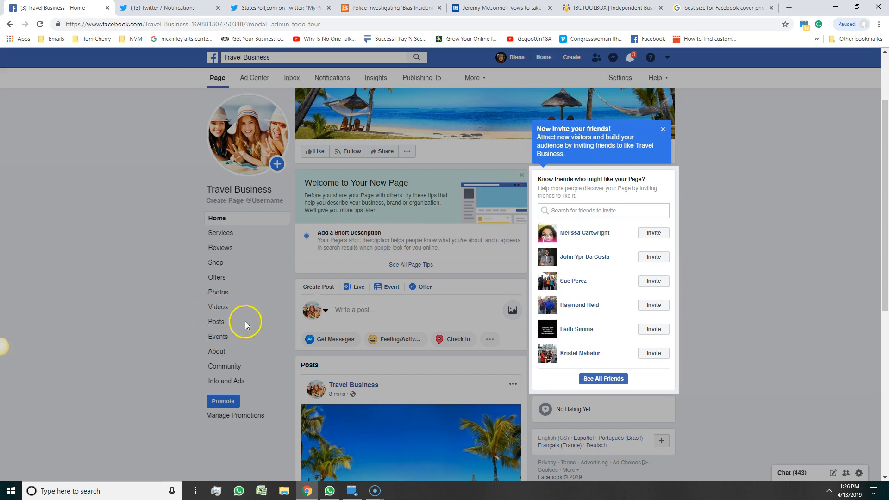
pyautogui.click(219, 307)
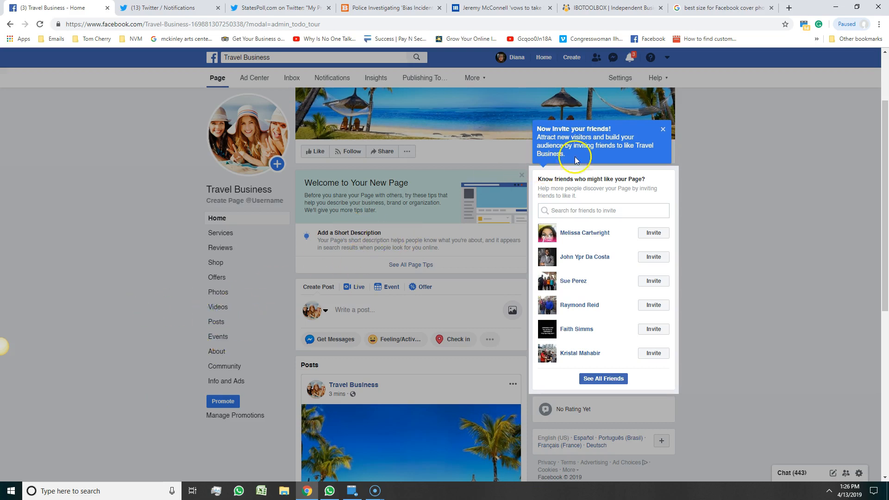
pyautogui.click(663, 129)
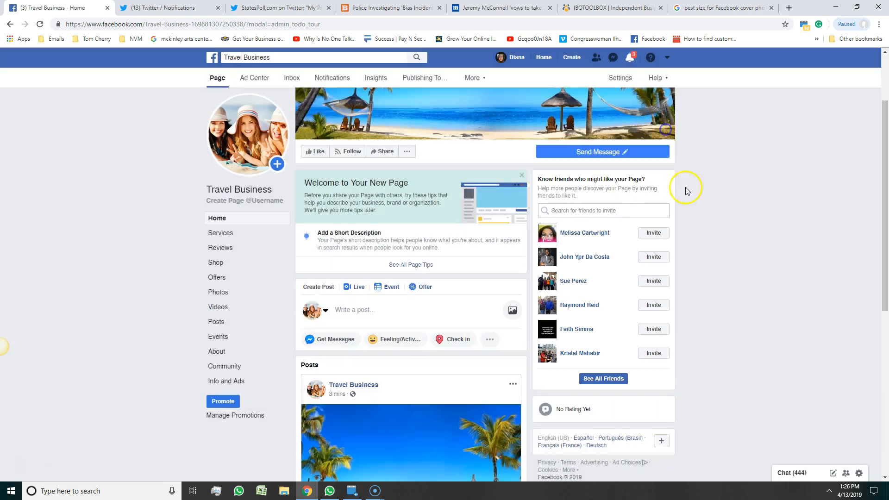
pyautogui.scroll(-1, 811, 336)
pyautogui.scroll(-5, 810, 335)
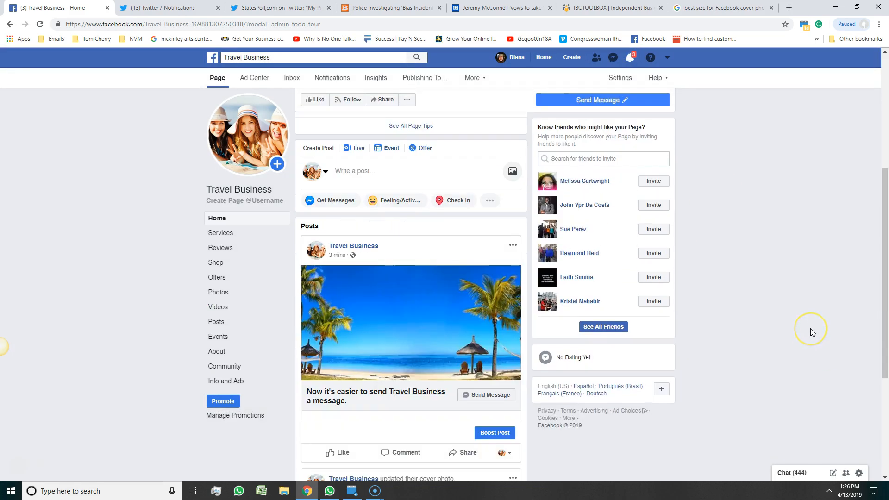
pyautogui.scroll(7, 810, 332)
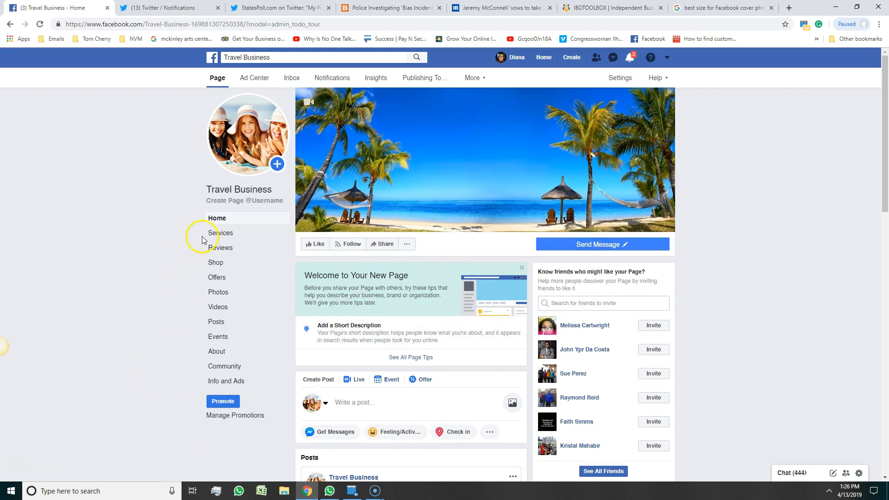
# In General > Visitor Posts, turn on review of other people's posts before they publish.
pyautogui.click(619, 77)
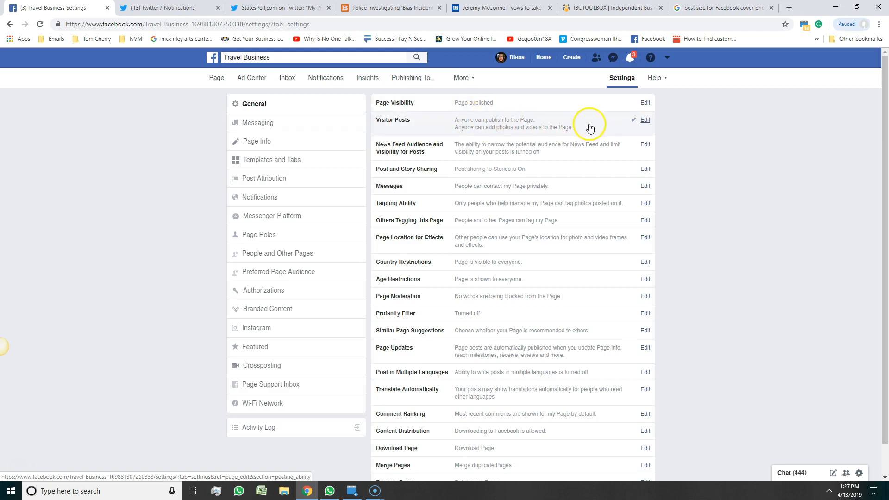
pyautogui.click(644, 120)
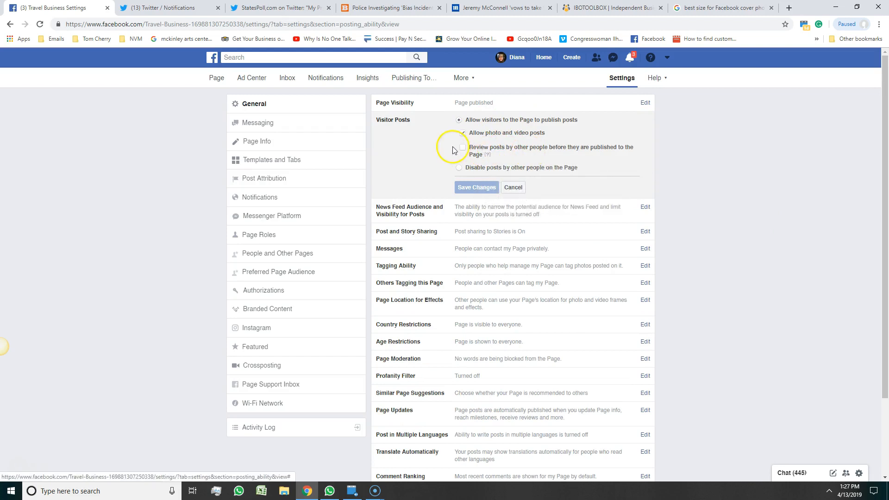
pyautogui.click(462, 147)
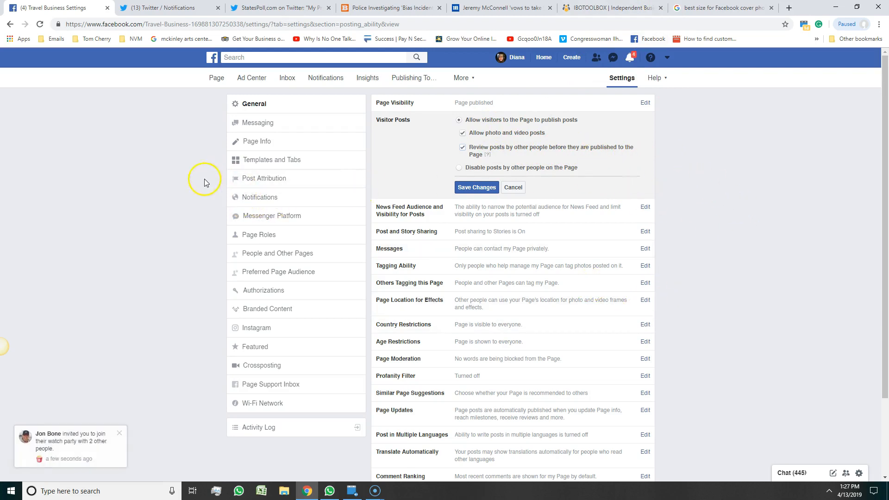
# Discard unsaved changes and add Travel & Transportation and Travel Service as Page Info categories.
pyautogui.click(259, 142)
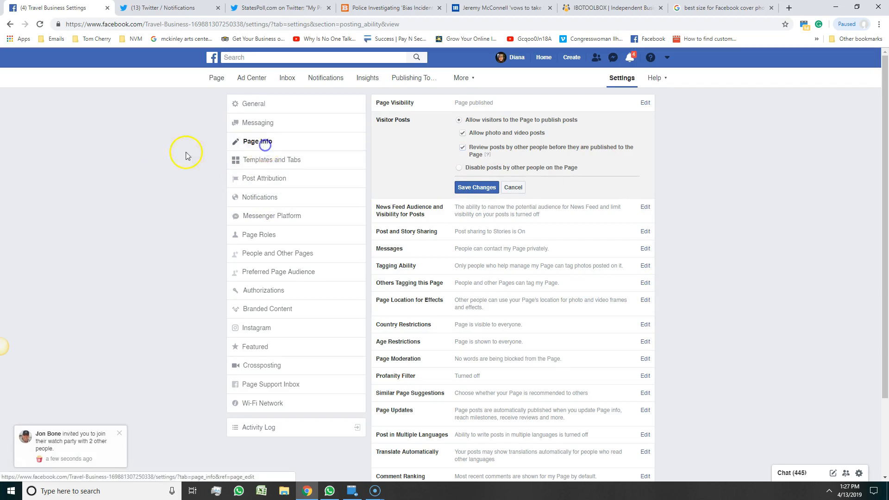
pyautogui.click(512, 212)
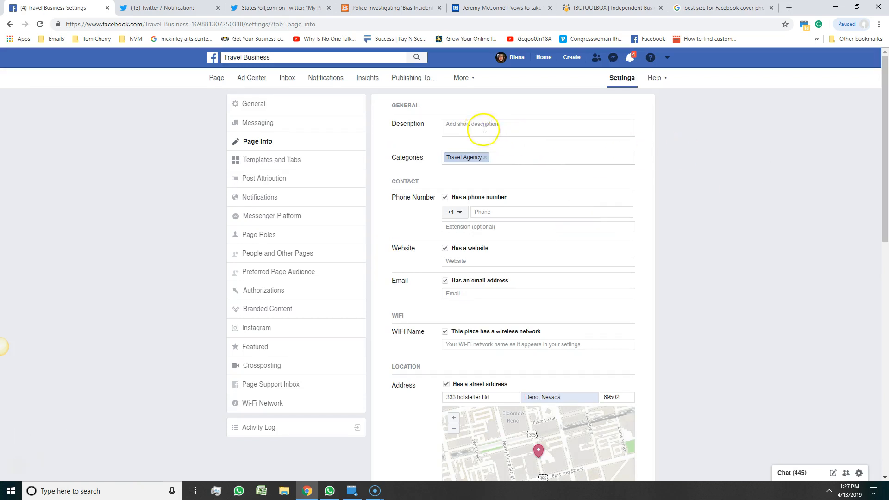
pyautogui.click(522, 156)
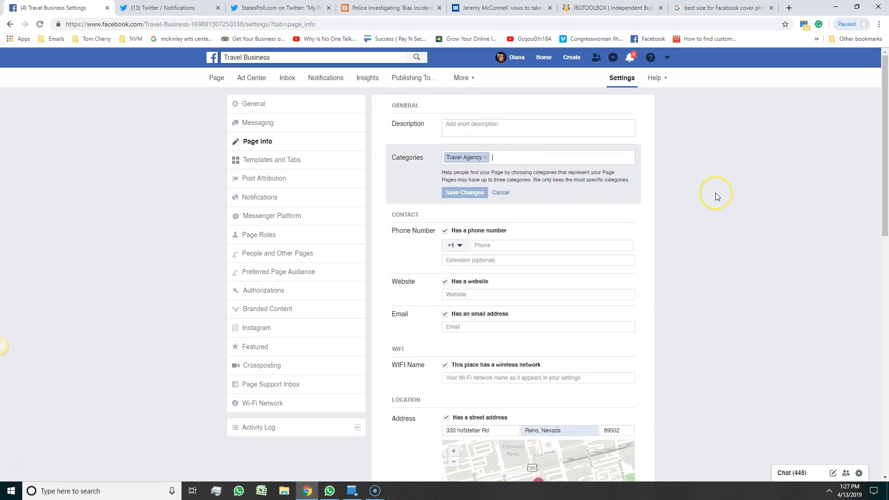
pyautogui.write('travel')
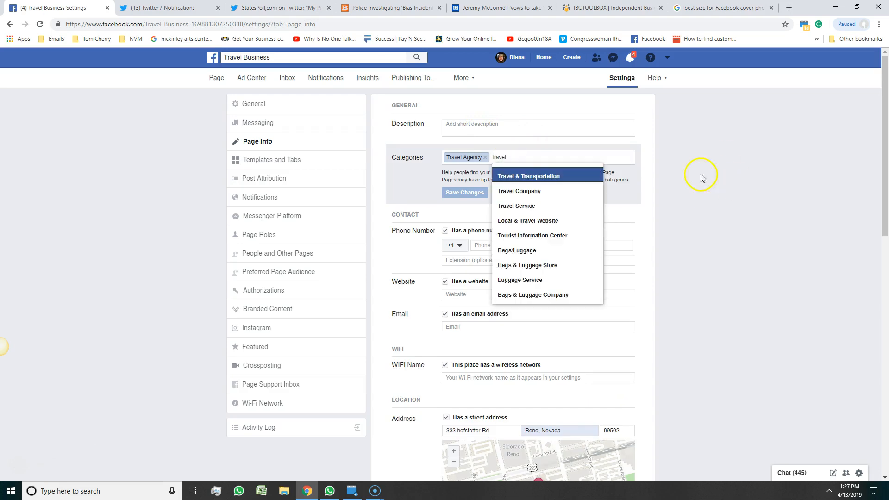
pyautogui.click(540, 176)
pyautogui.write('travel')
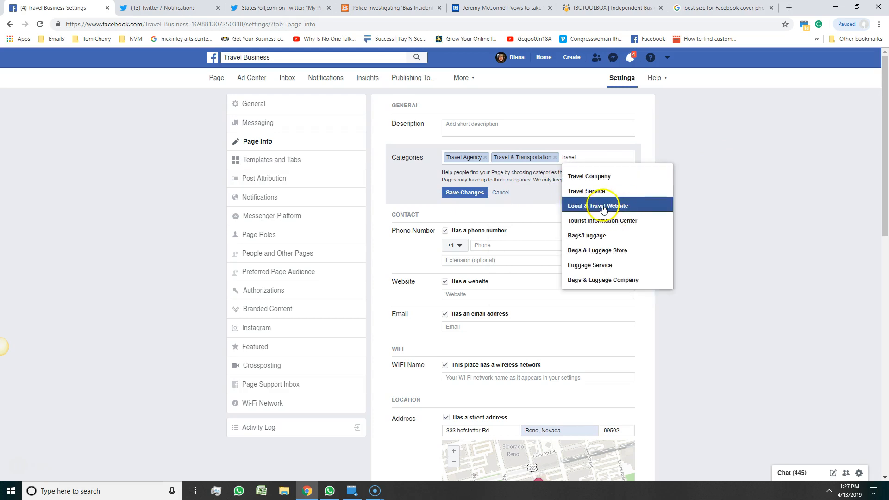
pyautogui.click(591, 191)
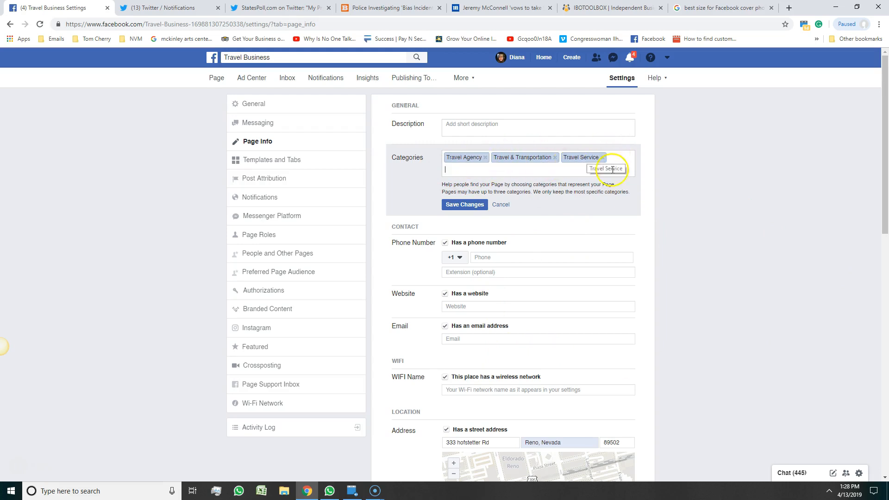
pyautogui.scroll(-2, 486, 278)
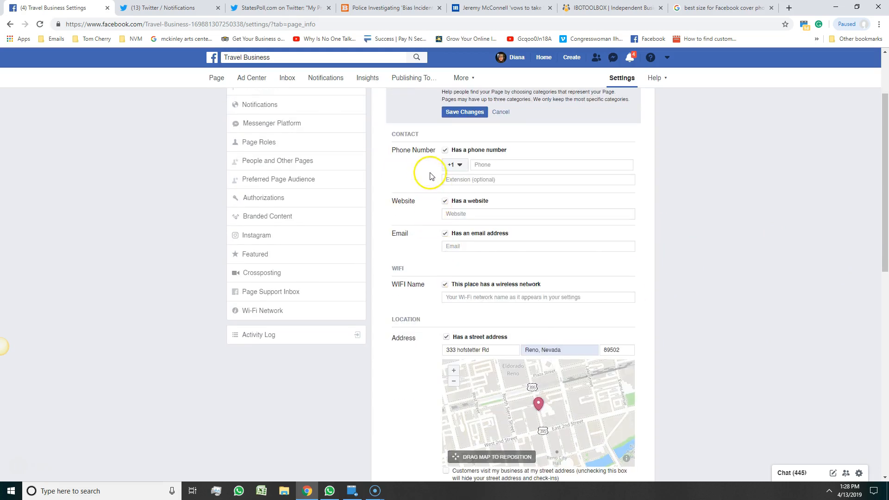
pyautogui.click(463, 214)
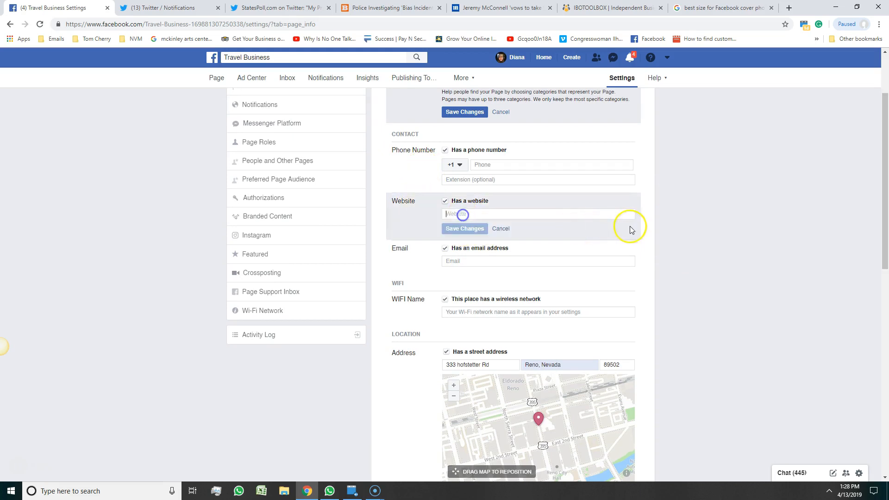
pyautogui.write('htt')
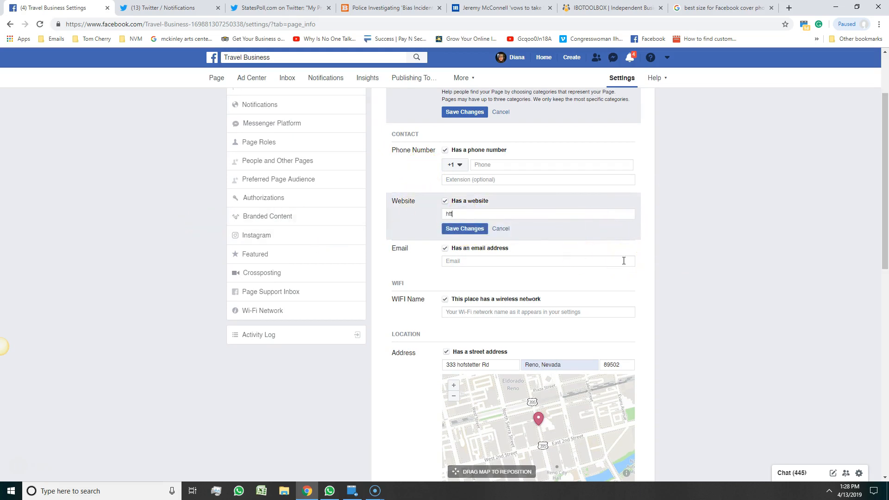
pyautogui.write('p://va')
pyautogui.write('cation')
pyautogui.write('gfu')
pyautogui.write('un.n')
pyautogui.click(465, 228)
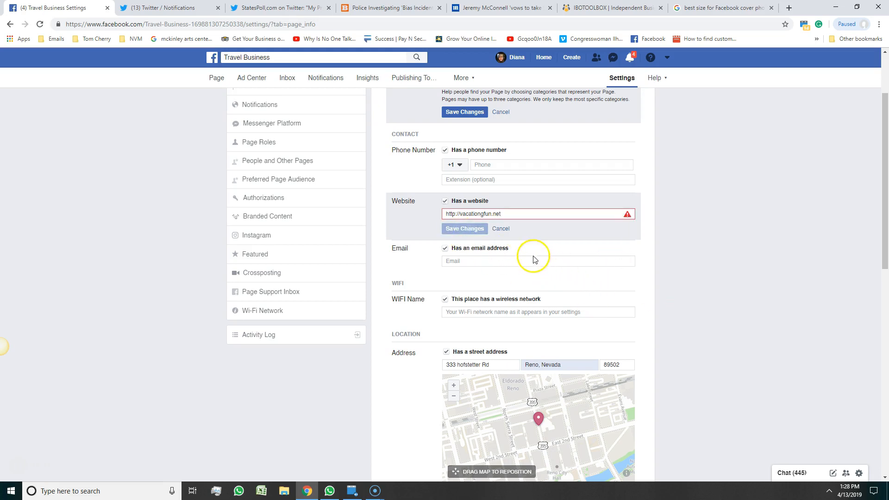
pyautogui.moveTo(468, 217)
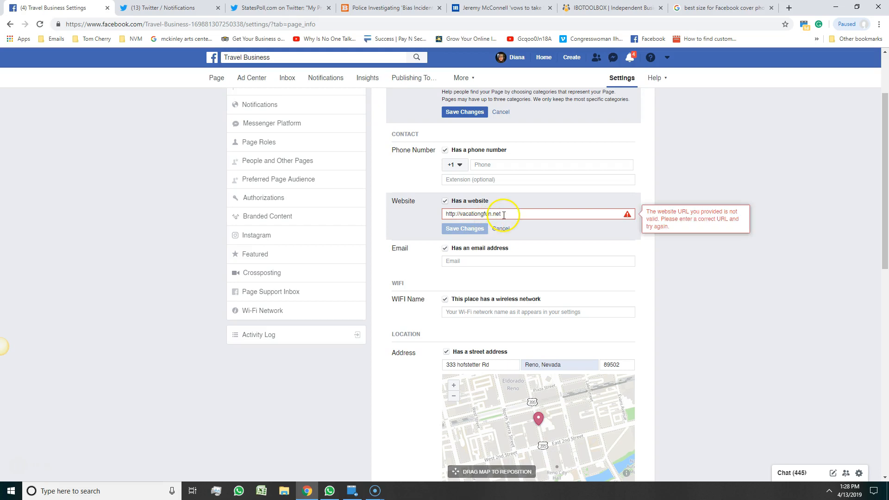
pyautogui.moveTo(620, 211)
pyautogui.click(479, 216)
pyautogui.press('BackSpace')
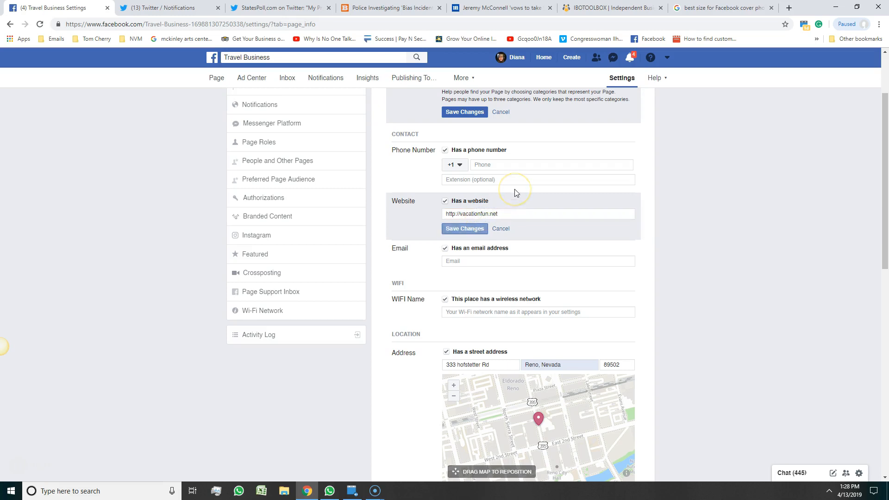
pyautogui.click(463, 229)
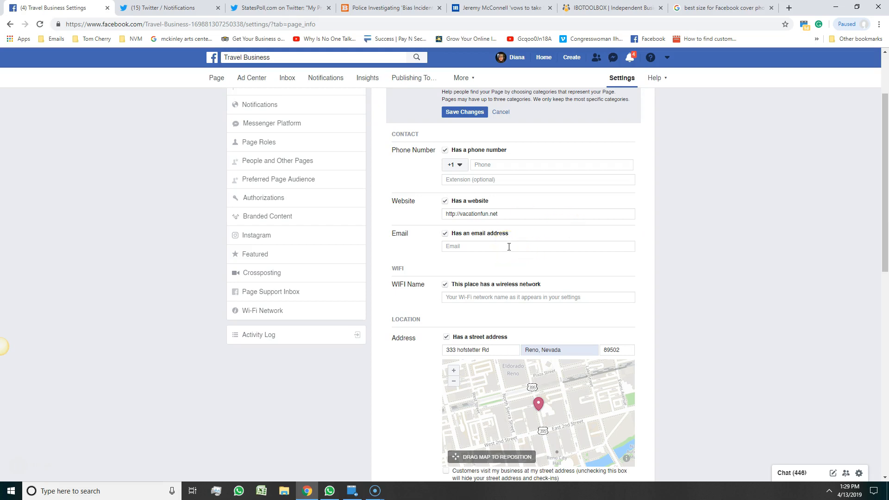
# Untick 'This place has a wireless network' while keeping 'Has a street address' switched on.
pyautogui.scroll(-2, 409, 317)
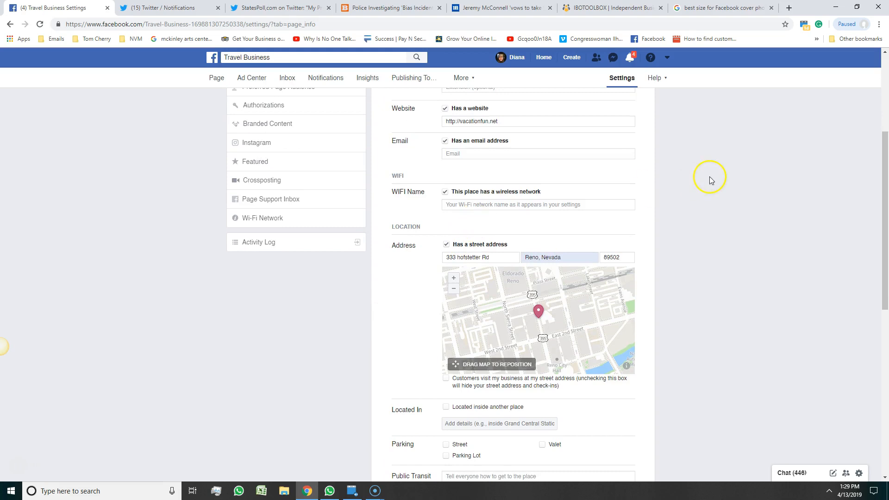
pyautogui.click(446, 192)
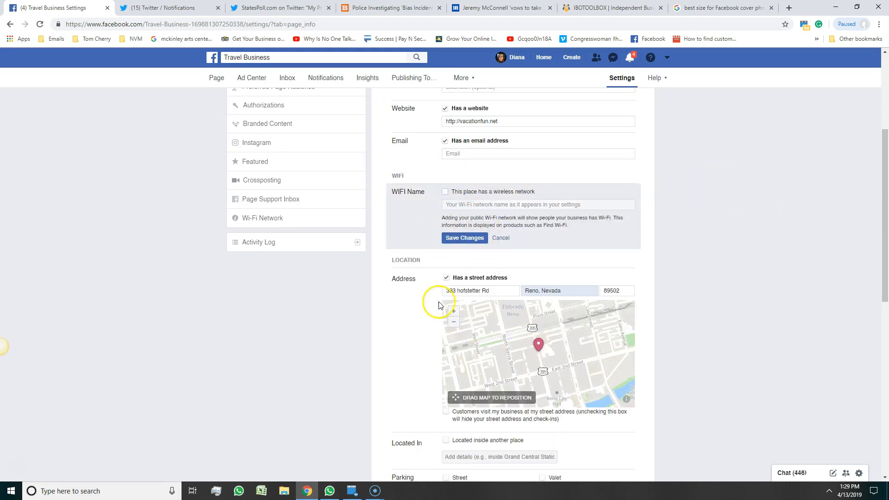
pyautogui.click(445, 278)
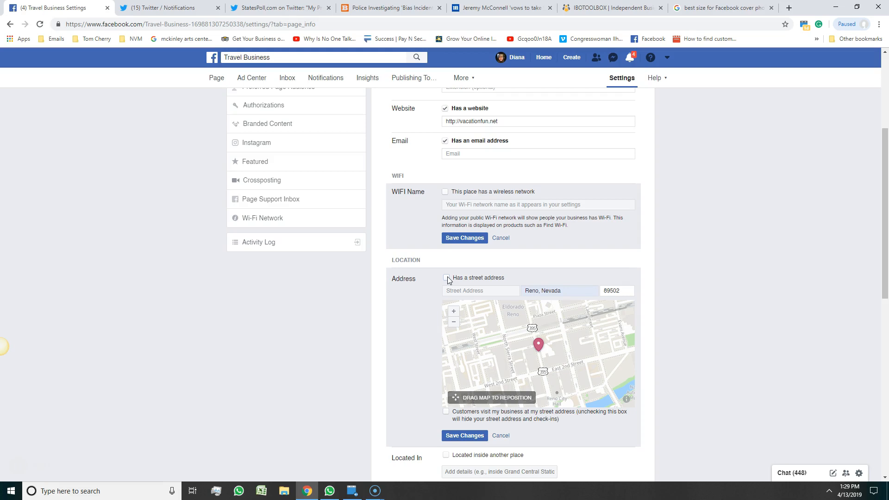
pyautogui.click(445, 278)
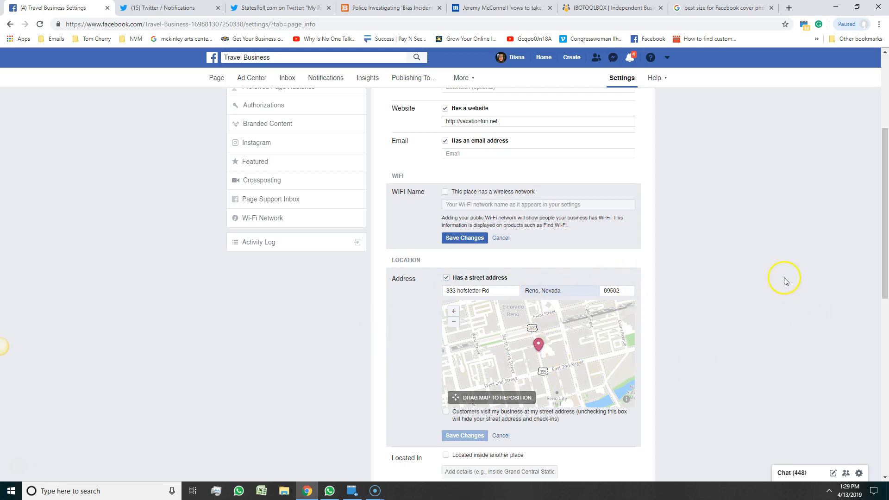
pyautogui.scroll(-4, 731, 356)
pyautogui.scroll(-3, 730, 354)
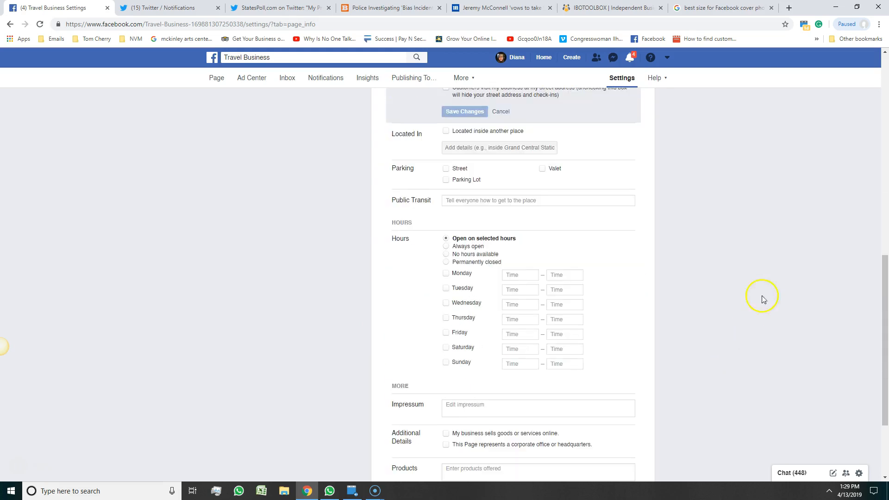
pyautogui.click(446, 132)
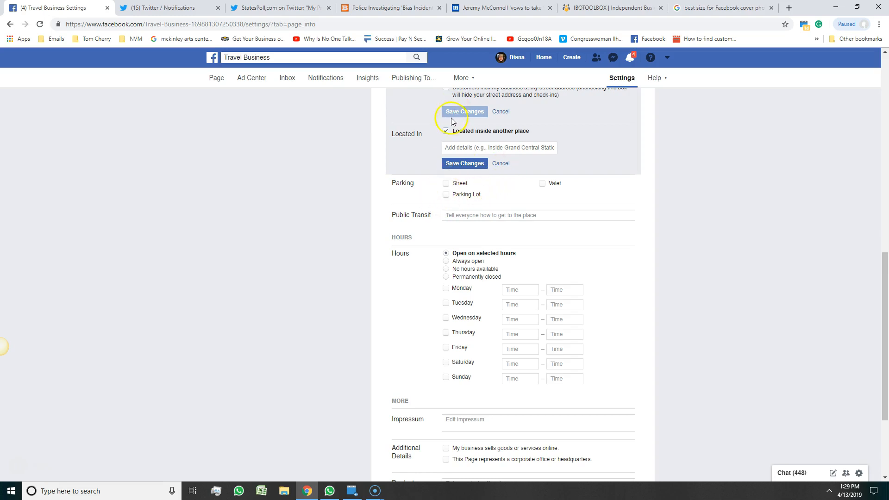
pyautogui.click(445, 131)
pyautogui.scroll(-3, 686, 223)
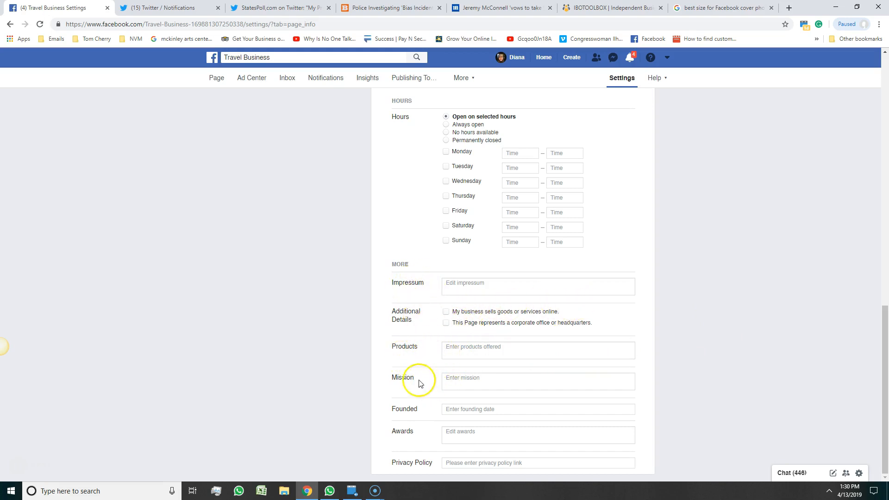
pyautogui.click(452, 379)
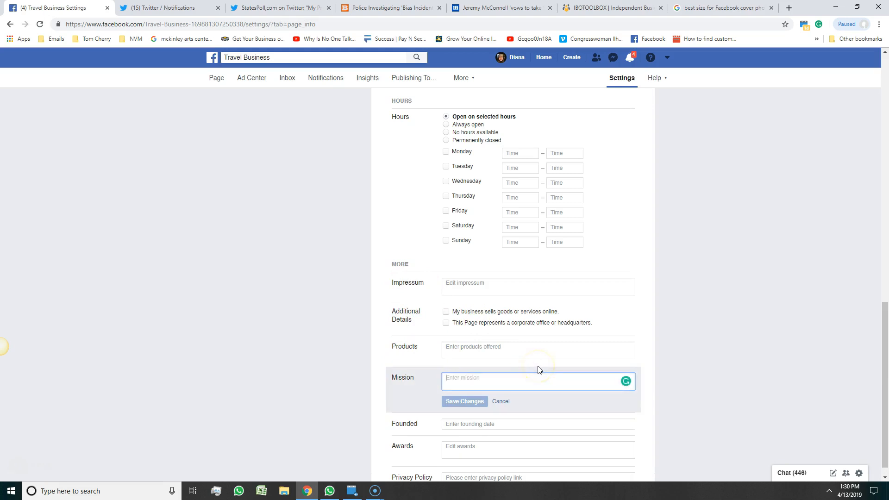
pyautogui.scroll(-1, 802, 318)
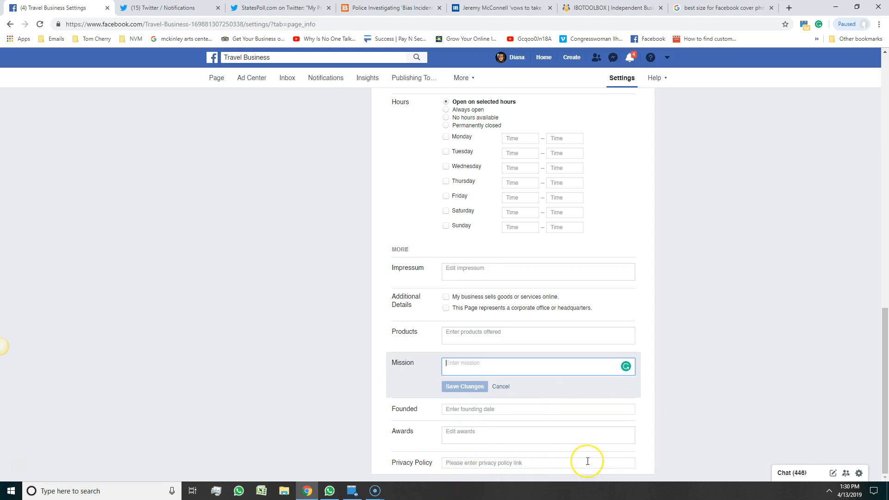
pyautogui.scroll(10, 788, 302)
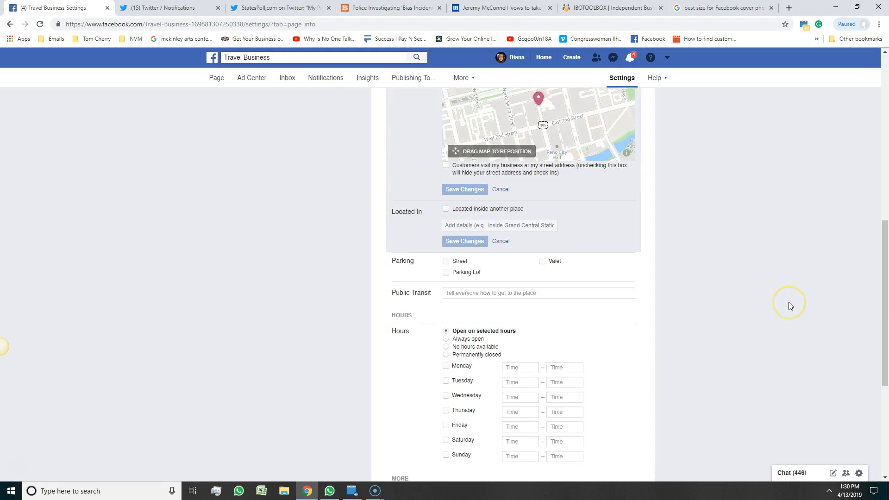
pyautogui.scroll(5, 788, 302)
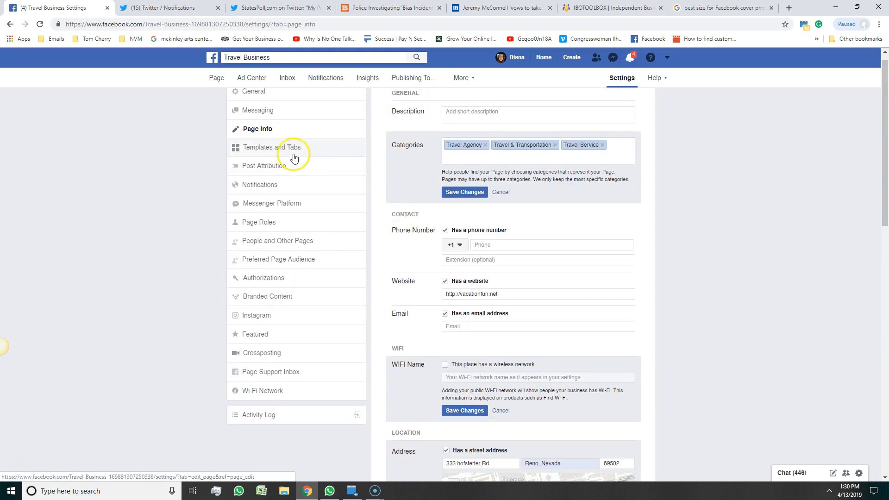
pyautogui.scroll(1, 293, 189)
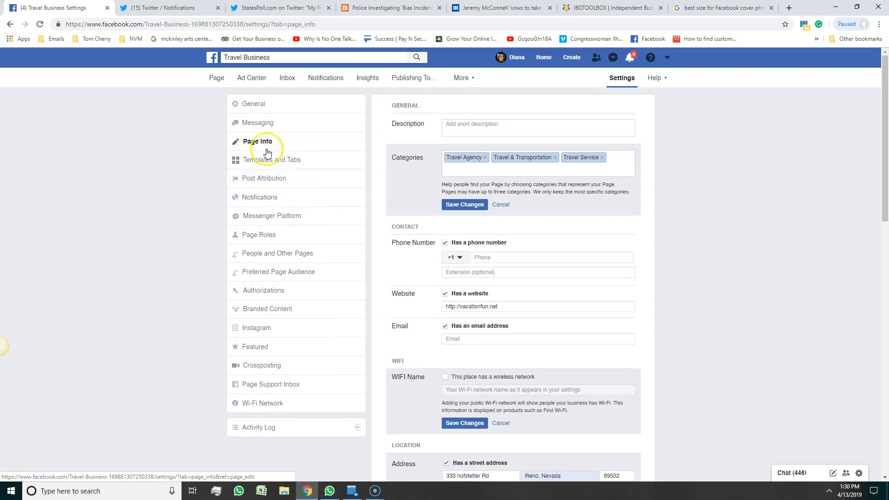
# Under General > Tagging Ability, tick 'Allow others to tag photos and videos'.
pyautogui.click(255, 101)
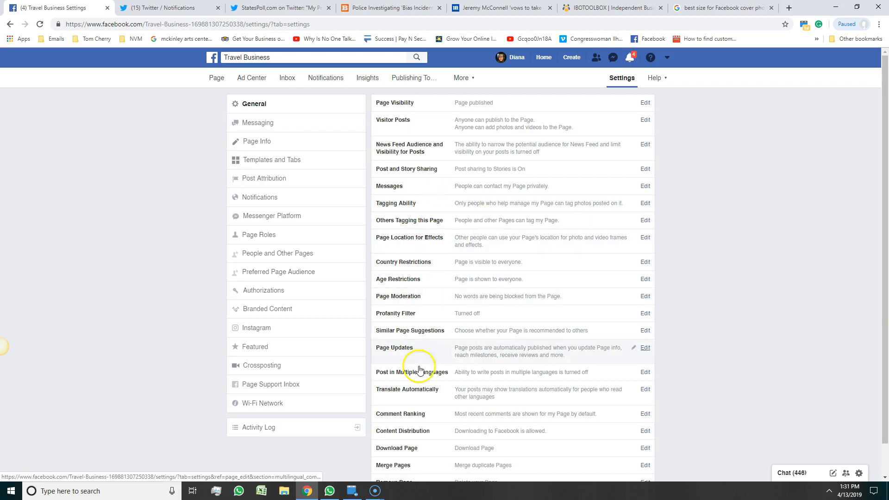
pyautogui.click(410, 205)
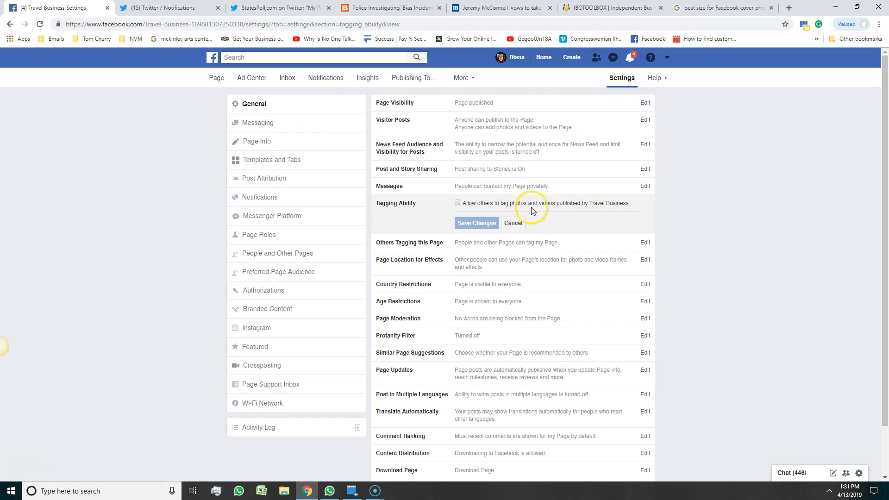
pyautogui.click(457, 203)
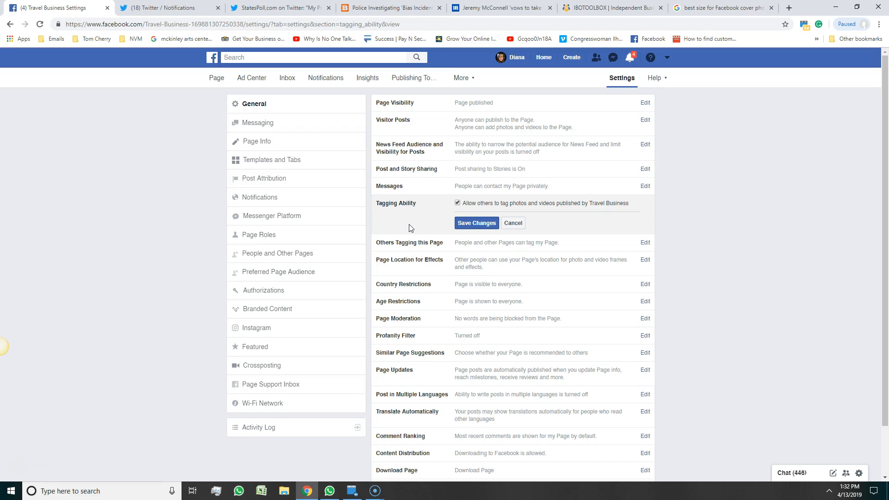
pyautogui.click(645, 242)
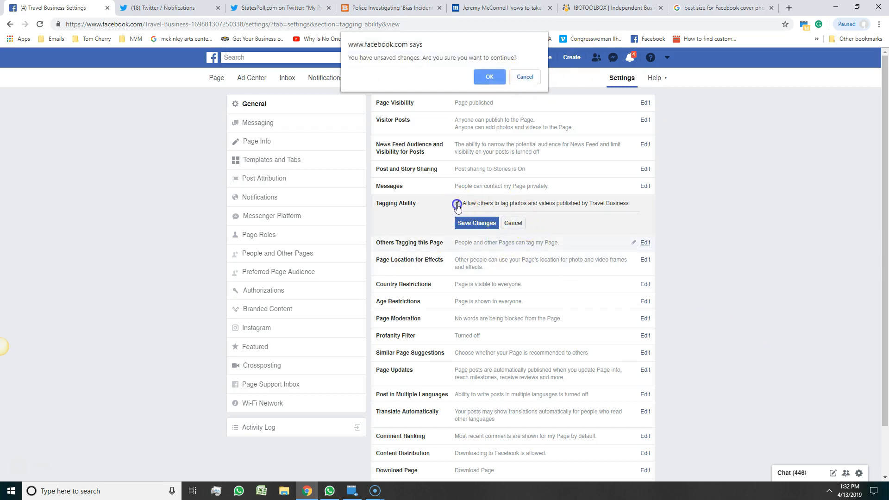
# Leave without saving the tagging change and bring up the Country Restrictions editor.
pyautogui.click(519, 76)
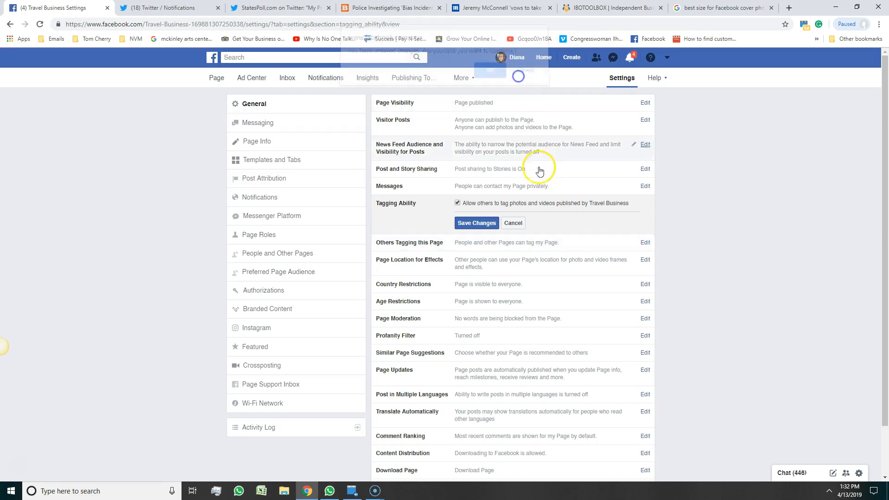
pyautogui.click(457, 202)
pyautogui.click(488, 241)
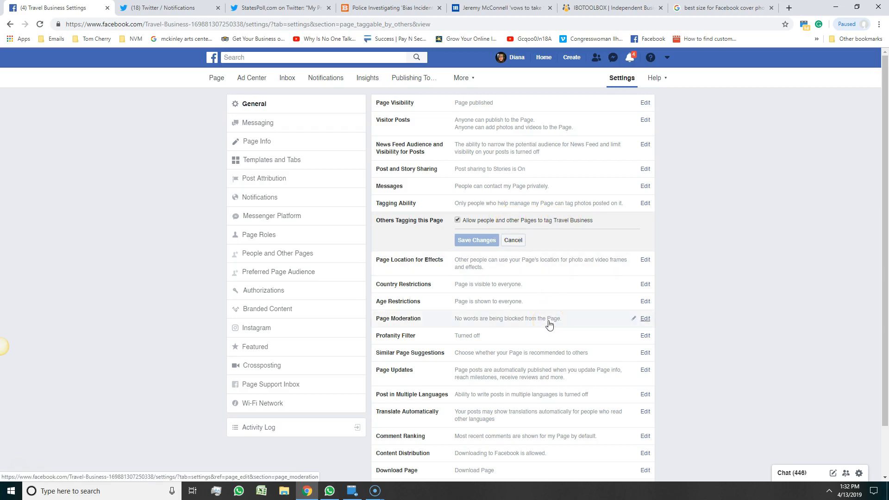
pyautogui.click(532, 290)
pyautogui.click(699, 363)
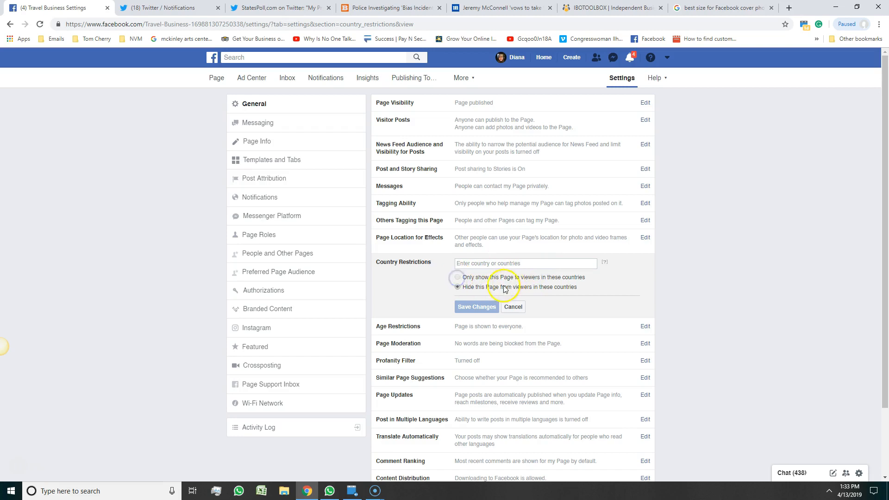
# Focus the empty country field, then switch to the Page Roles settings.
pyautogui.click(522, 264)
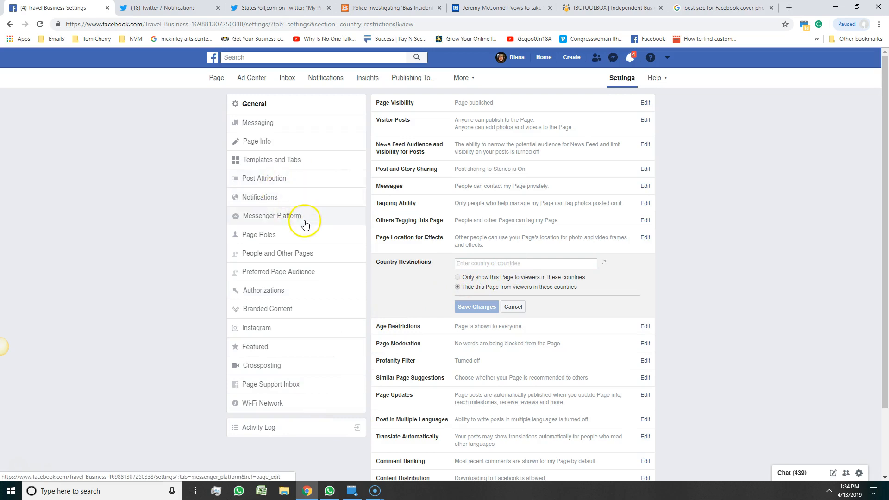
pyautogui.click(300, 238)
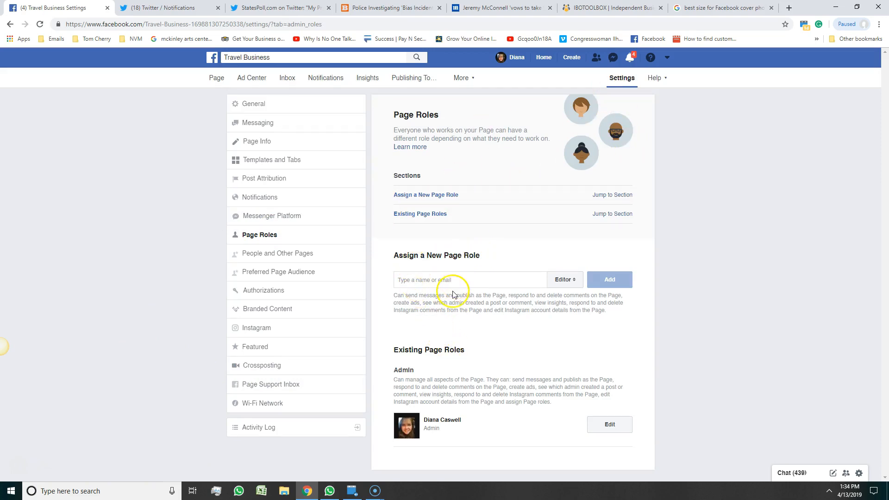
# Check the empty People and Other Pages list, then return to the General settings.
pyautogui.click(421, 281)
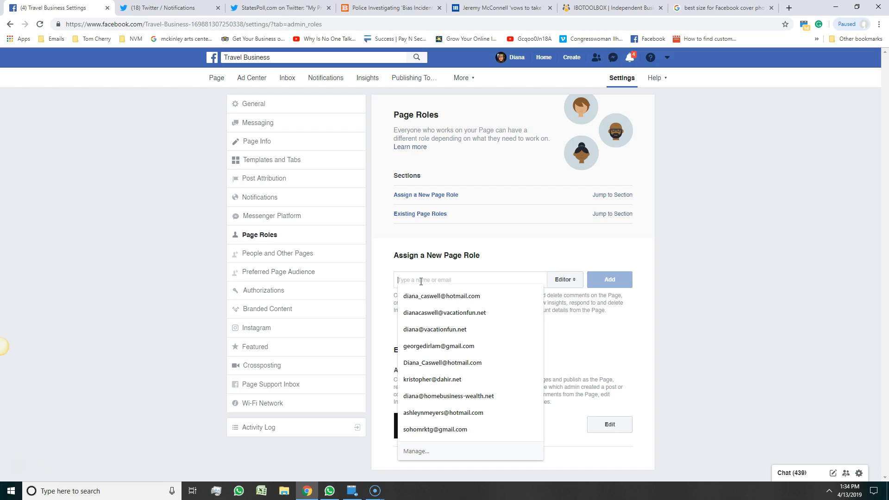
pyautogui.click(235, 250)
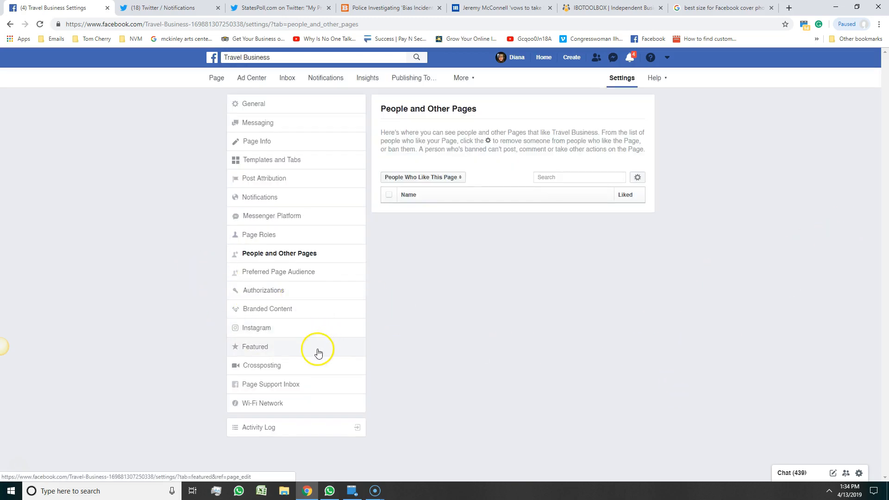
pyautogui.click(256, 103)
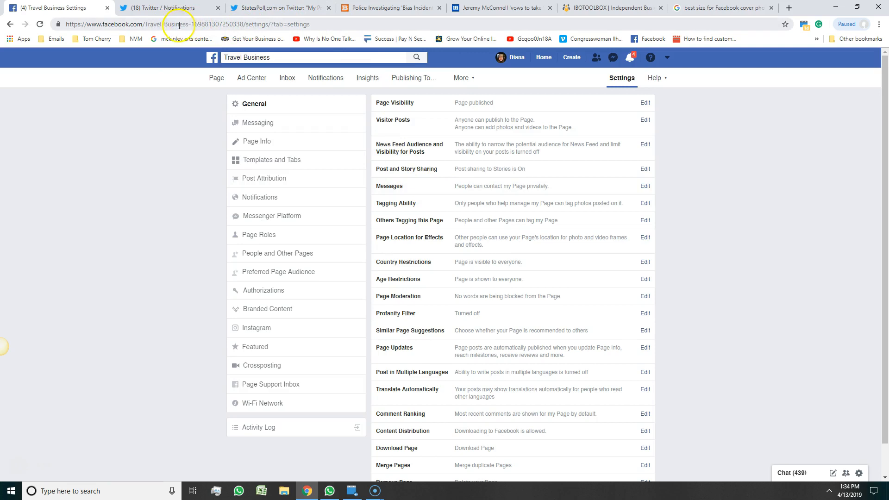
# Go through your profile and the full Your Pages list to reach Travel Business.
pyautogui.moveTo(192, 25); pyautogui.dragTo(274, 24)
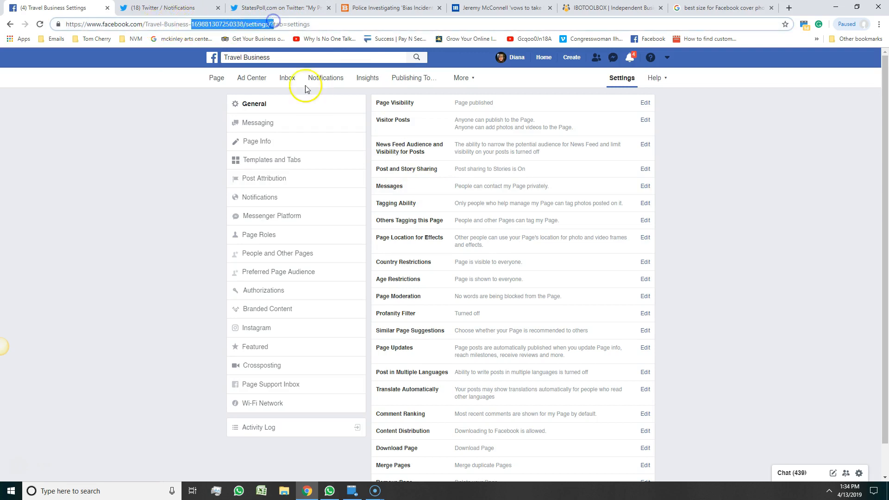
pyautogui.click(511, 56)
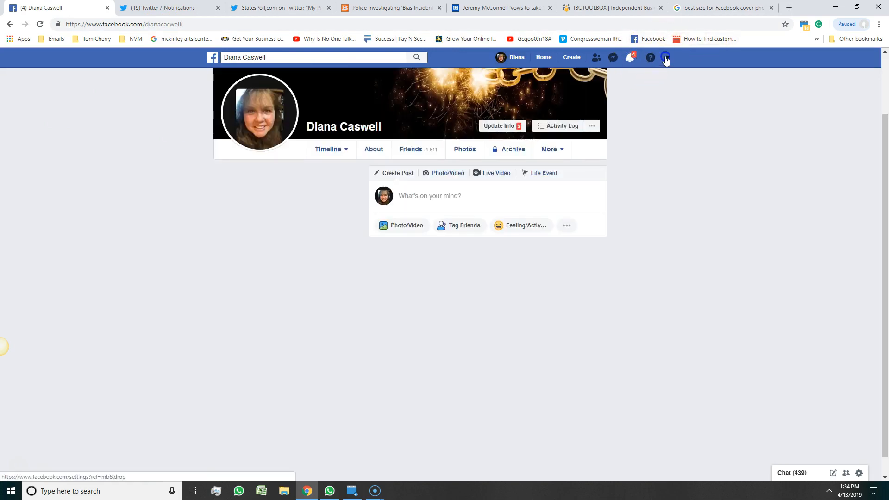
pyautogui.click(665, 58)
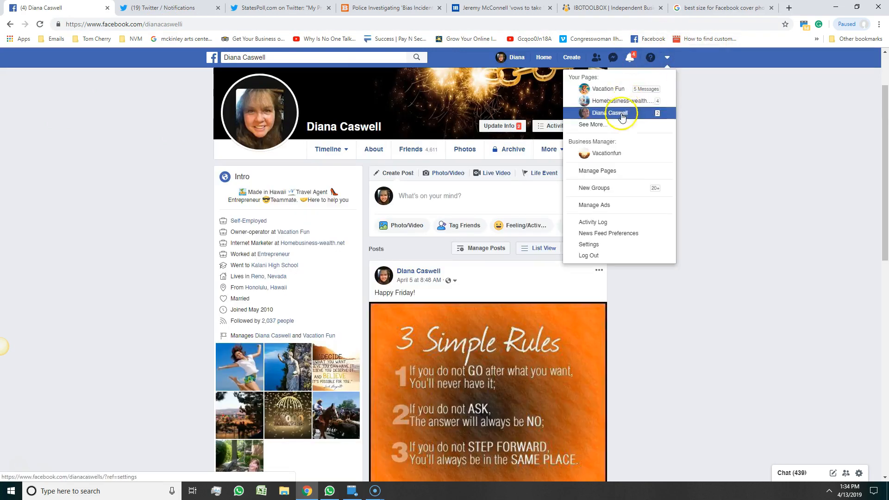
pyautogui.click(597, 124)
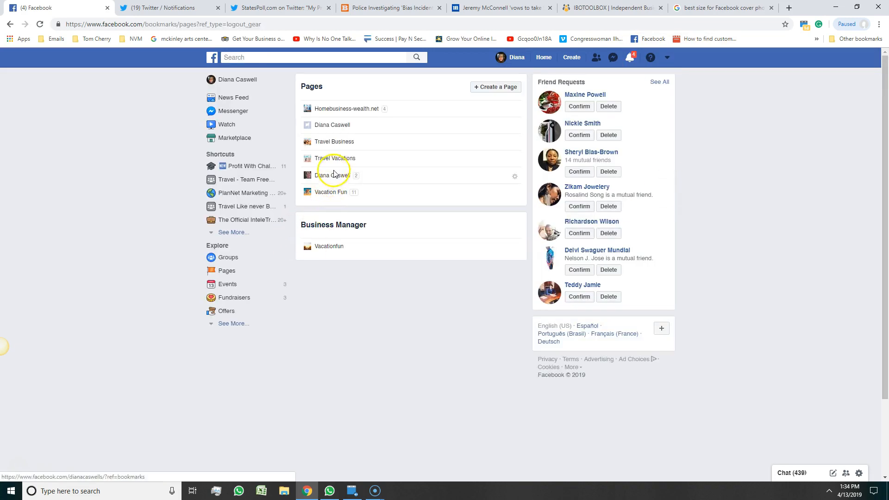
pyautogui.click(337, 142)
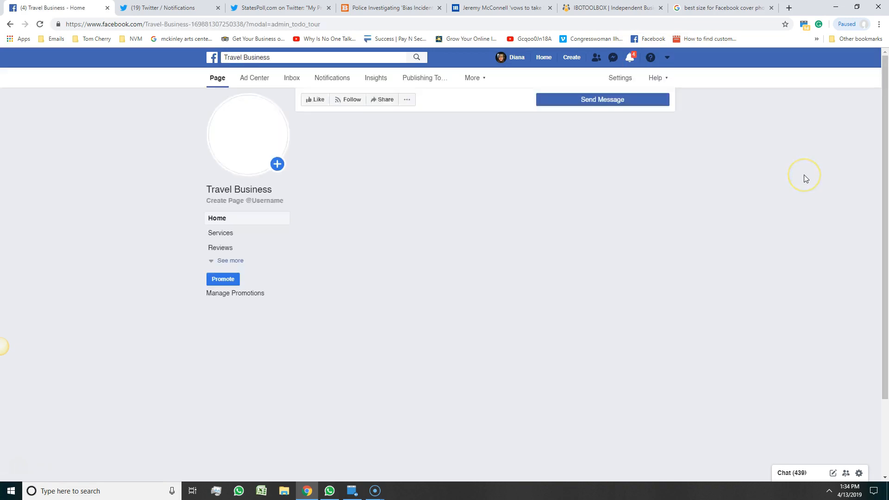
# Show the Travel Business Home view, then Publishing Tools listing its four published posts.
pyautogui.click(214, 73)
pyautogui.click(225, 190)
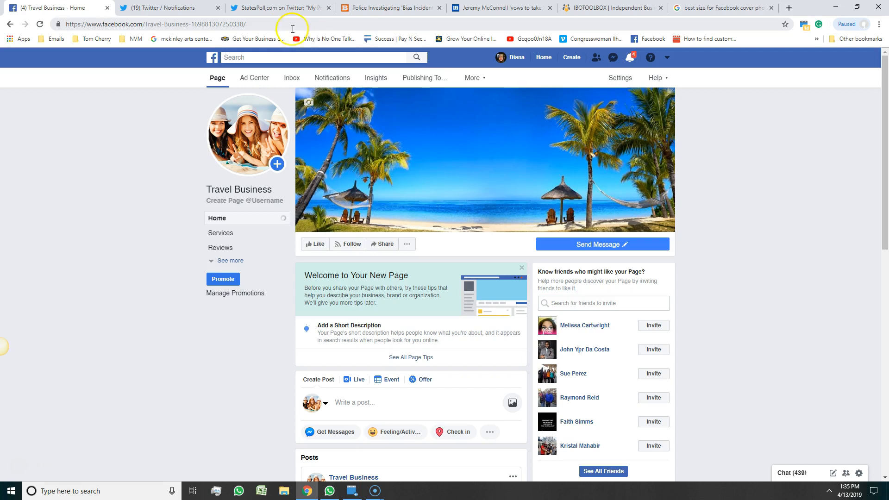
pyautogui.moveTo(261, 162)
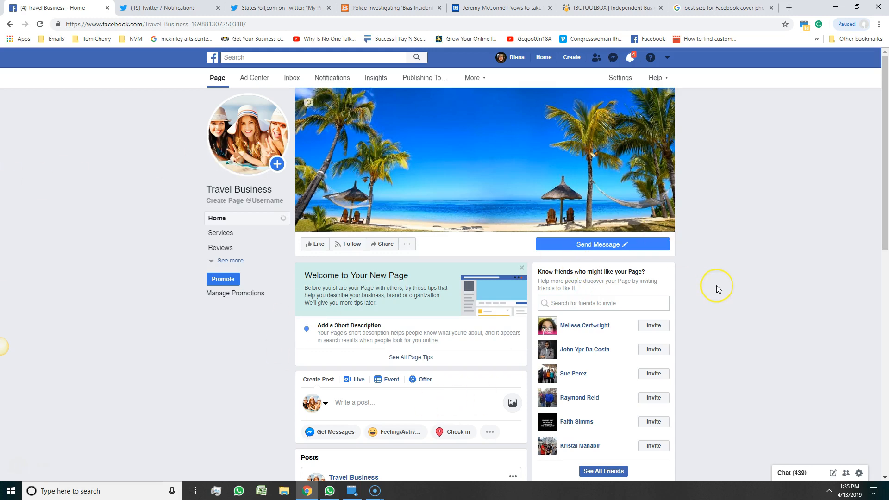
pyautogui.click(675, 340)
pyautogui.moveTo(146, 24); pyautogui.dragTo(249, 15)
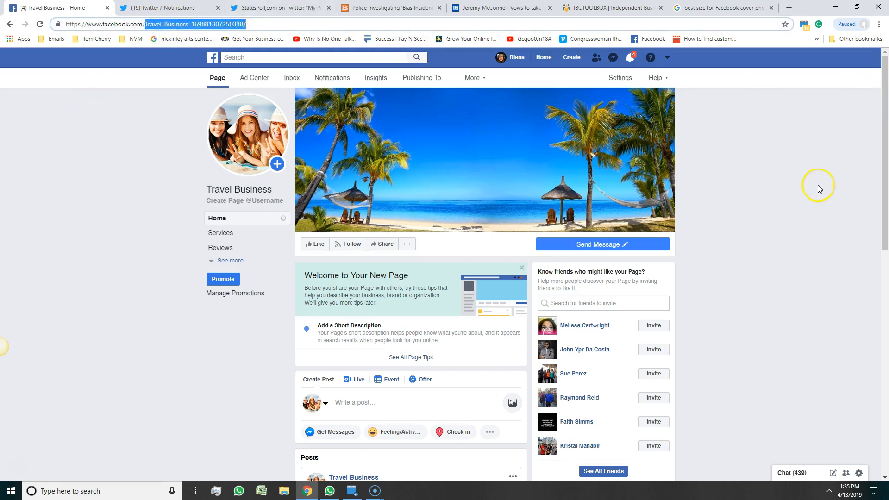
pyautogui.click(424, 78)
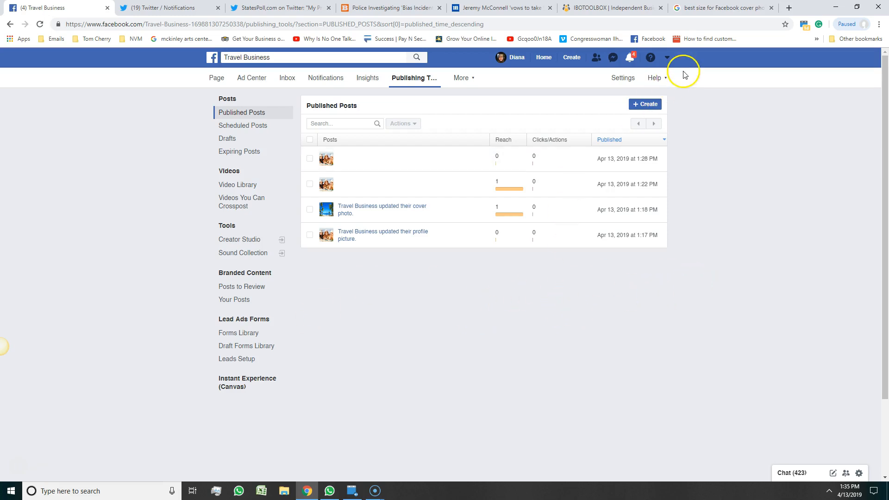
# Switch to the Vacation Fun page from the Your Pages list in the account menu.
pyautogui.click(667, 57)
pyautogui.click(615, 94)
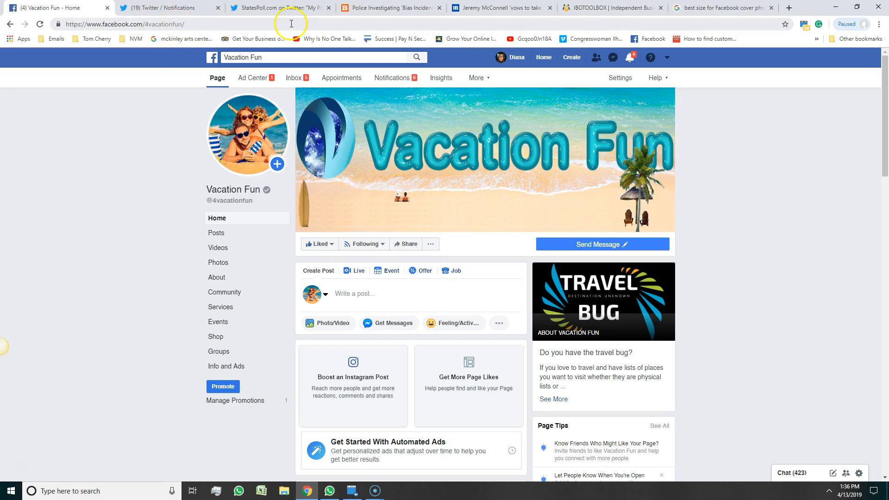
# Skim the Vacation Fun page, then go to your personal profile timeline.
pyautogui.scroll(-6, 819, 170)
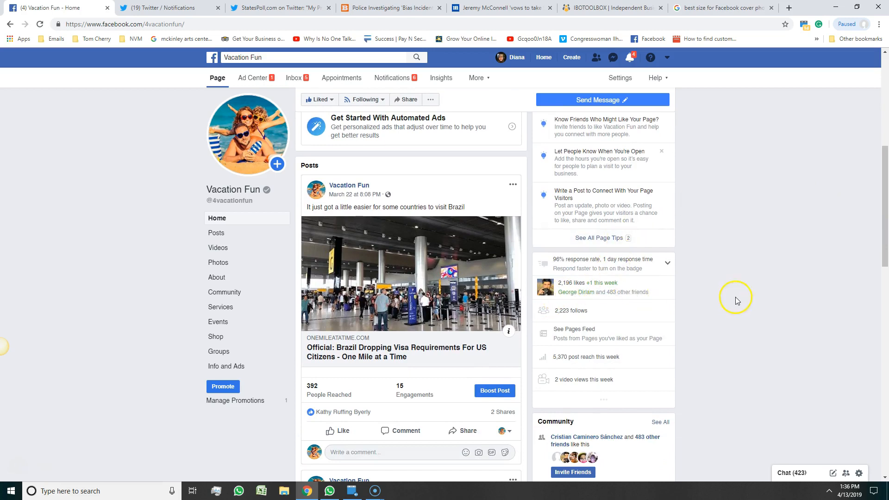
pyautogui.scroll(2, 796, 297)
pyautogui.scroll(5, 796, 296)
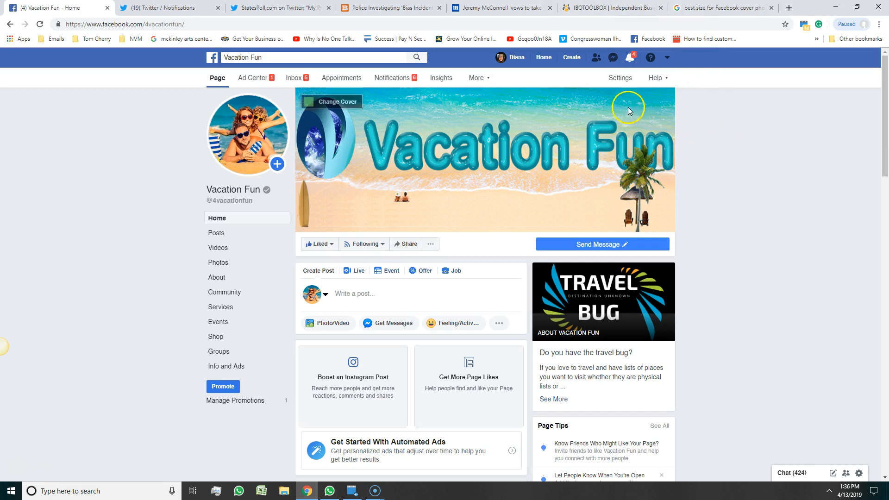
pyautogui.click(516, 63)
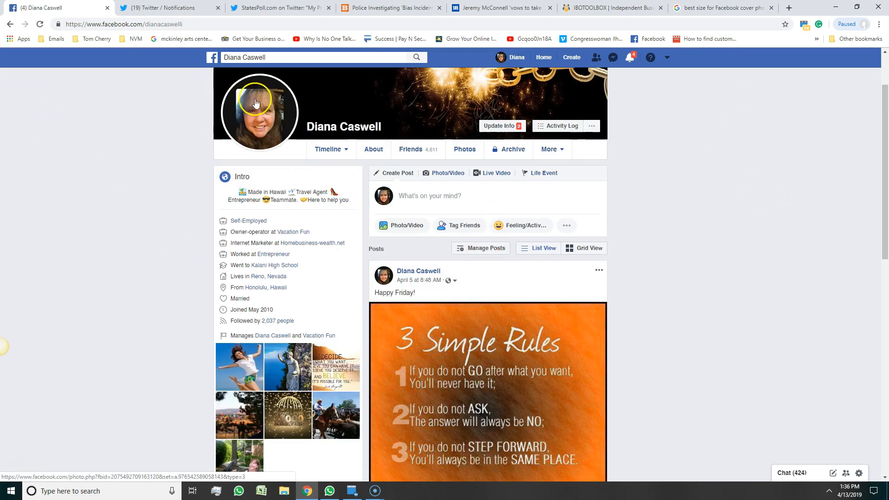
# Open your namesake business Page from Your Pages and scroll down to its posts.
pyautogui.click(666, 57)
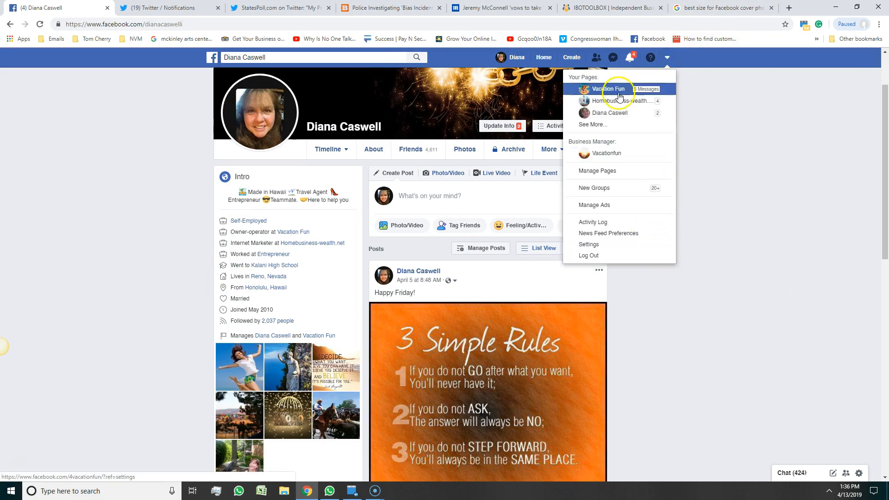
pyautogui.click(602, 114)
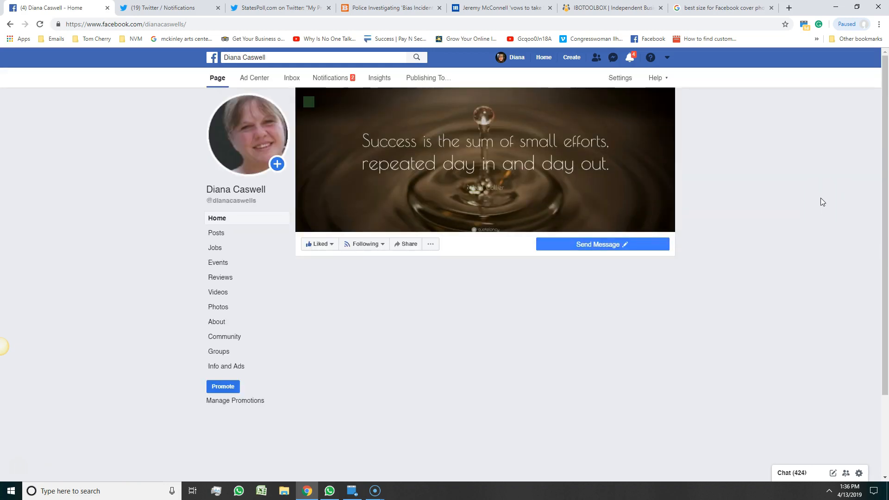
pyautogui.scroll(-2, 821, 198)
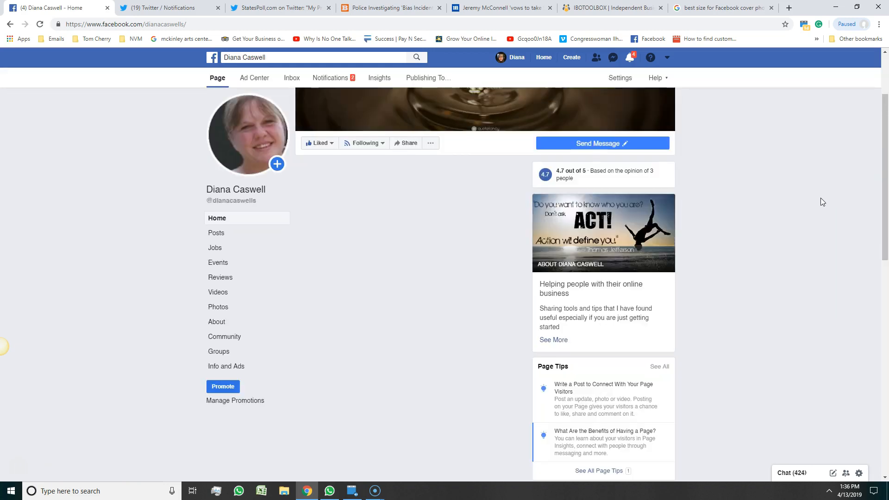
pyautogui.scroll(-1, 820, 199)
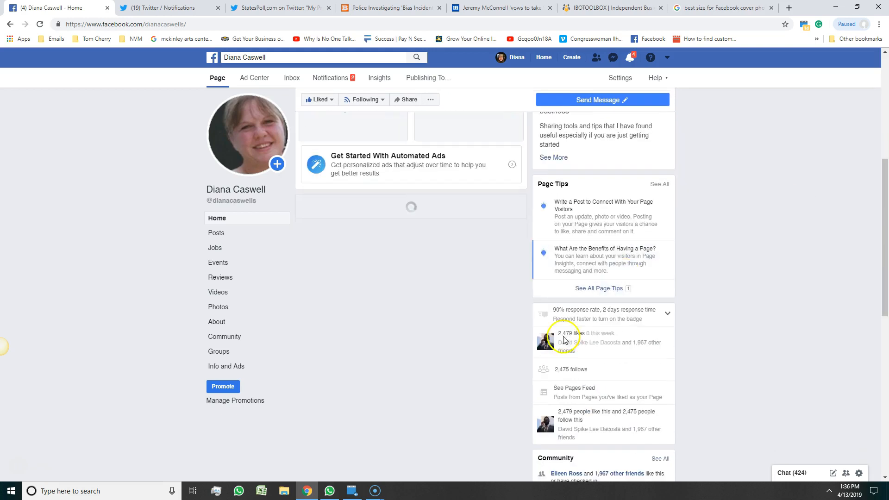
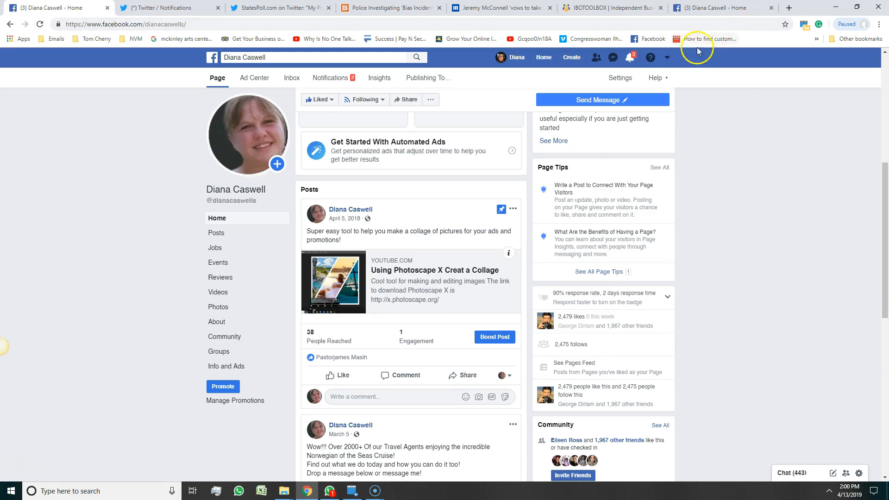
# Open the Travel Business page through See More under Your Pages and scroll down to its posts.
pyautogui.click(667, 57)
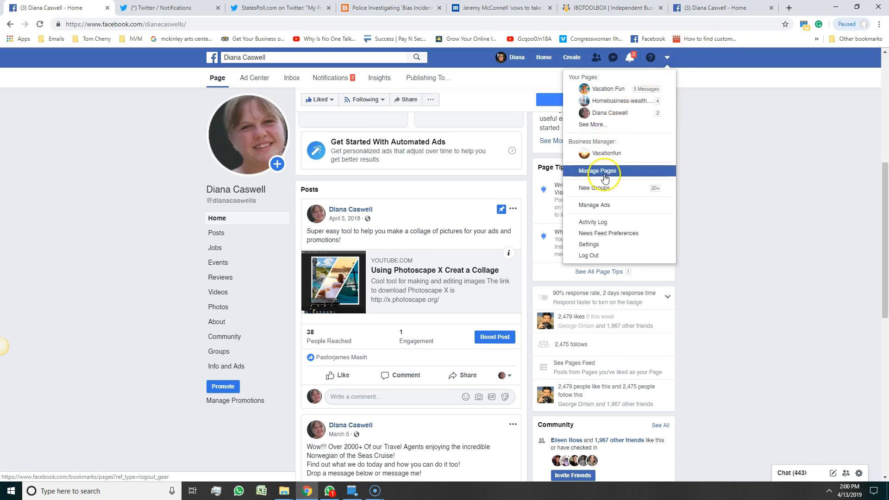
pyautogui.click(595, 124)
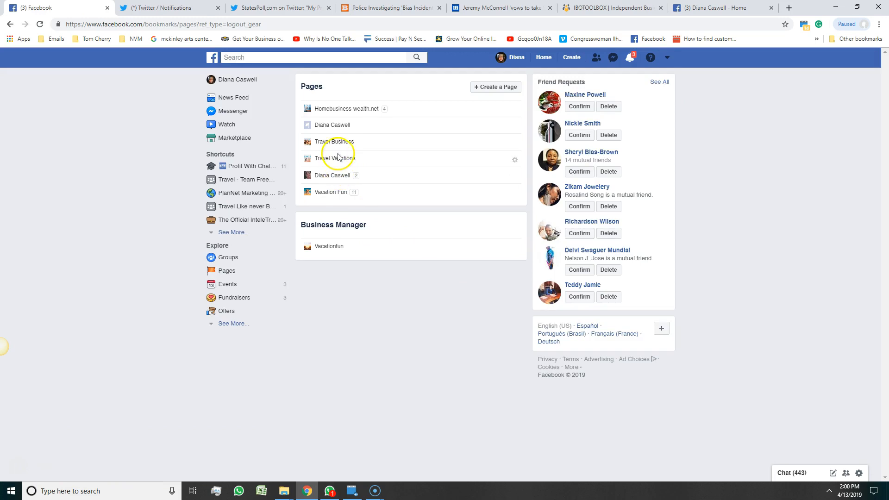
pyautogui.click(336, 144)
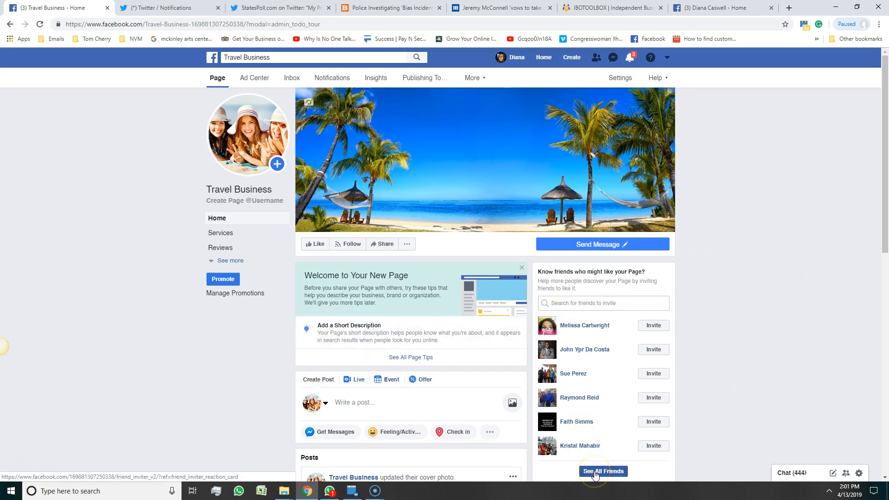
pyautogui.scroll(-3, 392, 372)
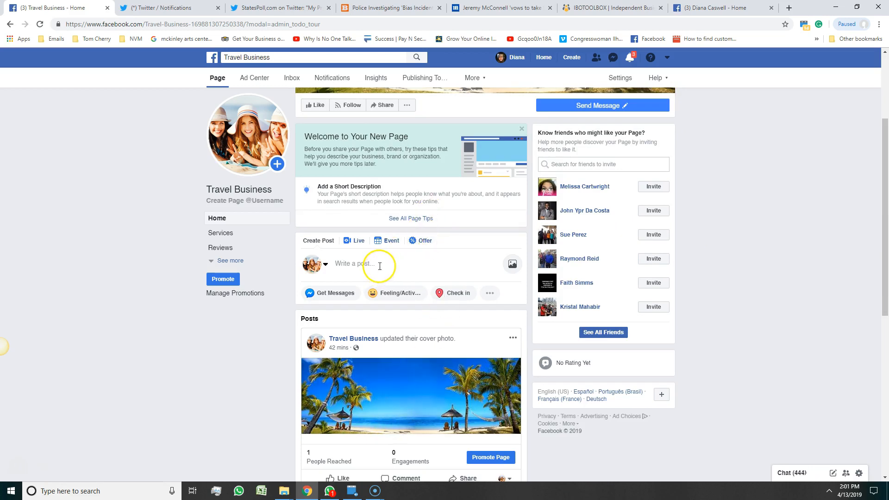
# Start a new Travel Business post and paste in the Romantic Cruise offer text ($399.00 per person).
pyautogui.click(362, 263)
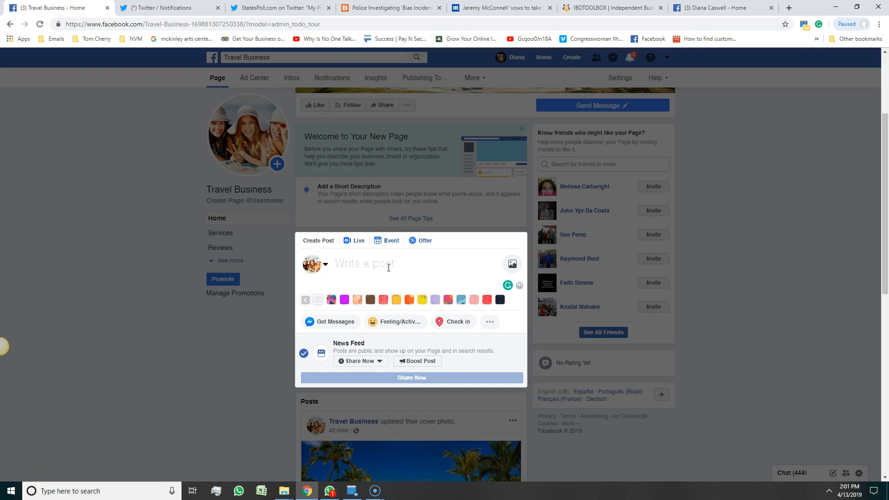
pyautogui.write('Romantic Cruise get-away for 2 starting at $399.00 per person. Based on double occupancy. Message me now for details. Limited time offer!')
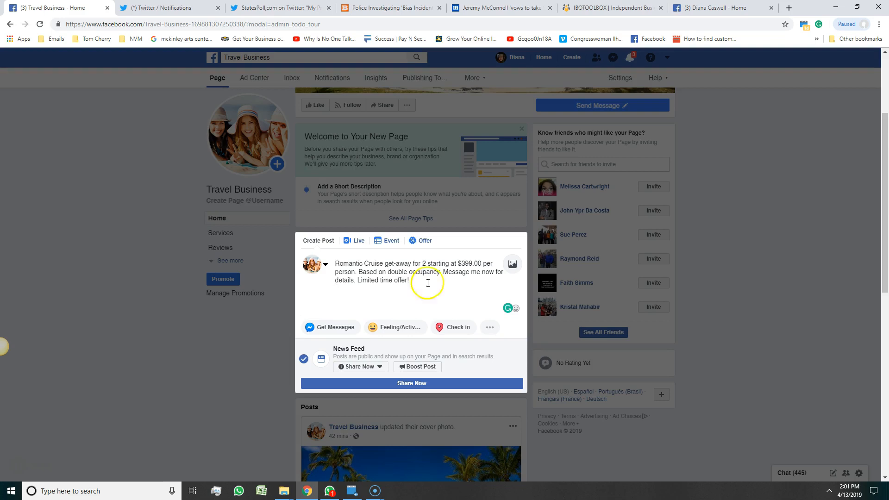
# Attach couplecruise.jpeg from the Images folder to the Romantic Cruise post.
pyautogui.moveTo(288, 493)
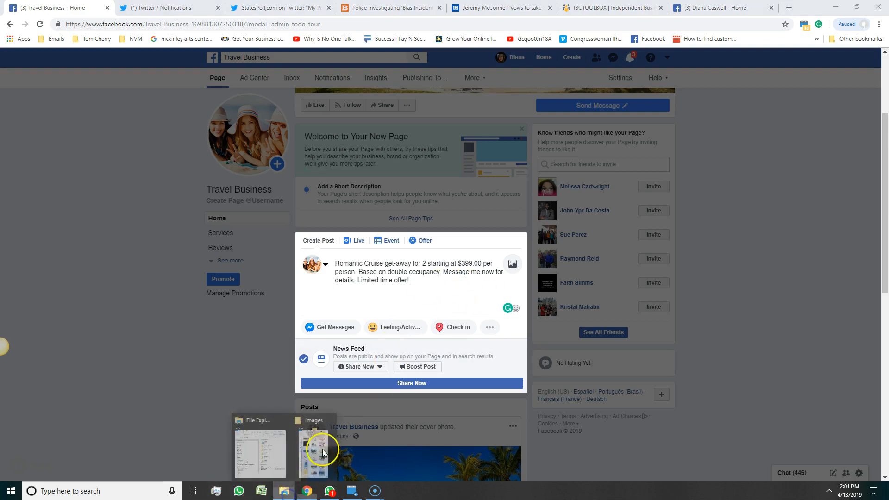
pyautogui.click(321, 451)
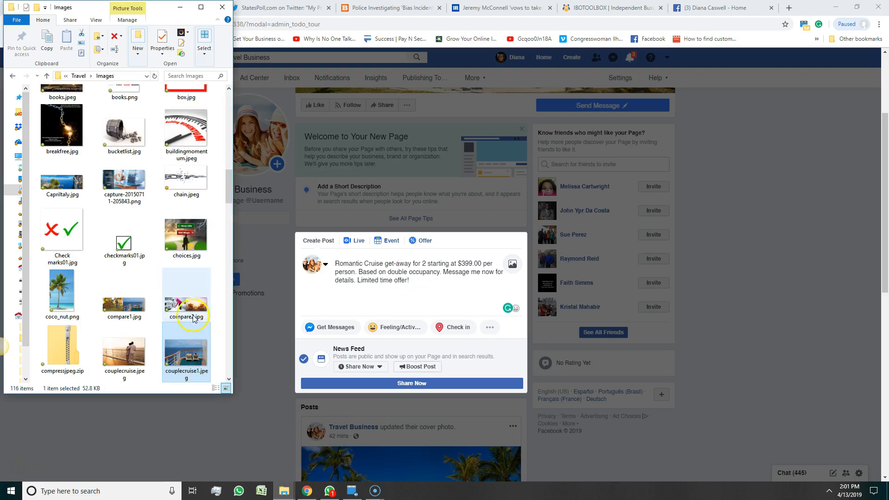
pyautogui.scroll(-4, 162, 222)
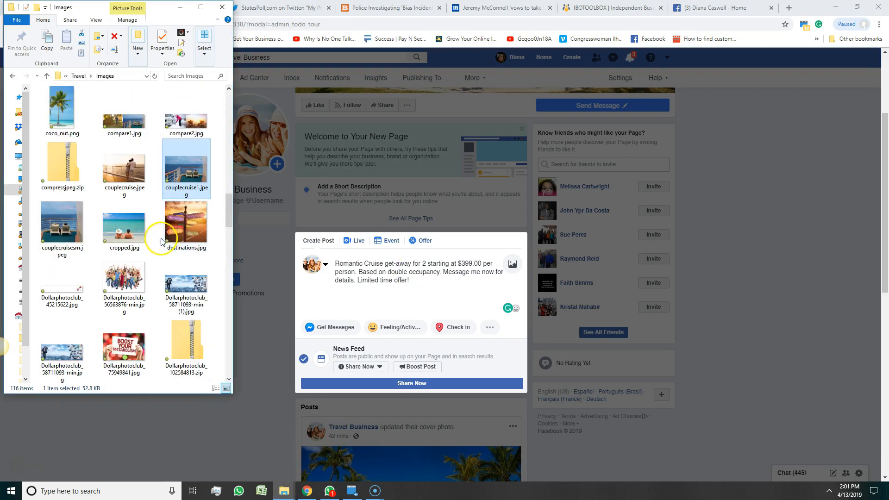
pyautogui.moveTo(166, 239); pyautogui.dragTo(376, 310)
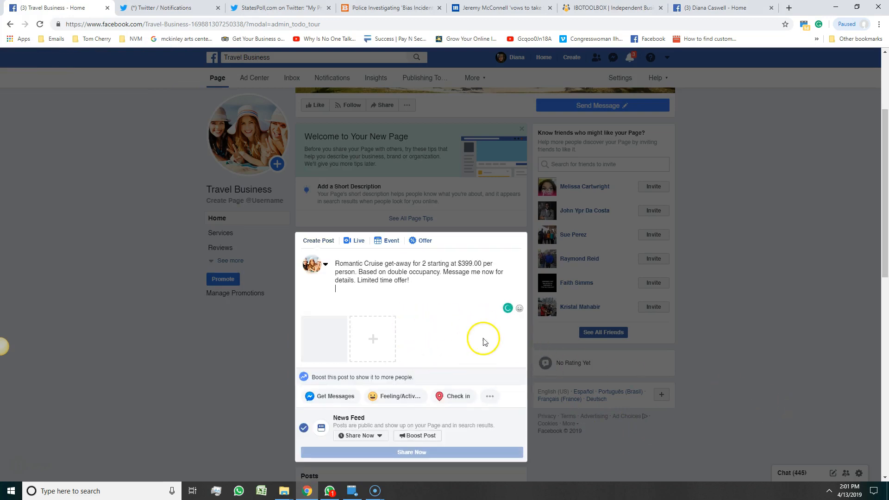
pyautogui.scroll(-2, 451, 320)
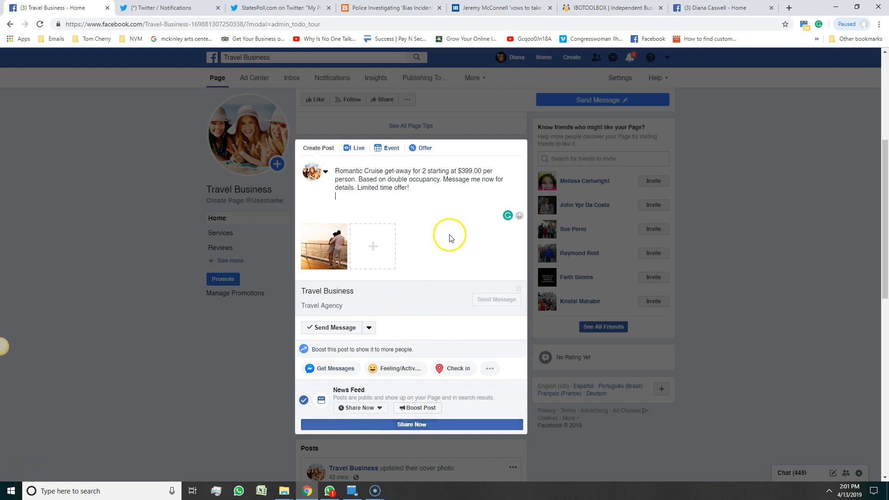
# Leave the message button choice unchanged and share the Romantic Cruise post.
pyautogui.click(450, 190)
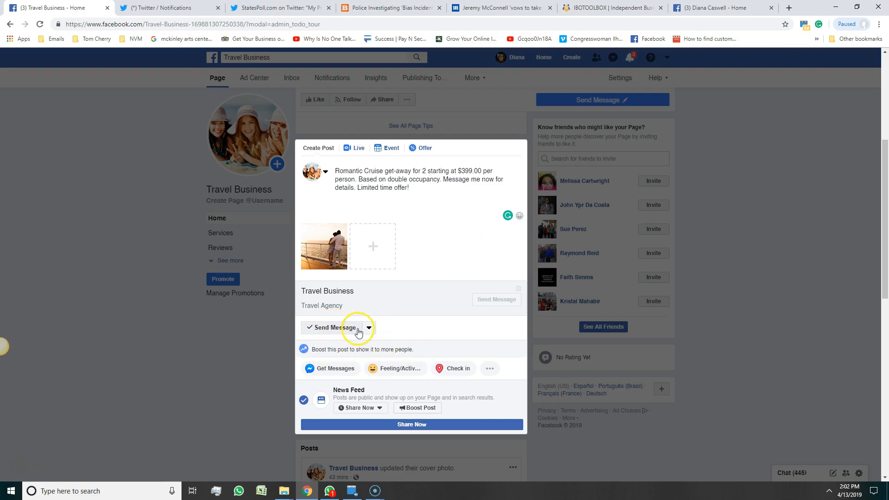
pyautogui.click(367, 329)
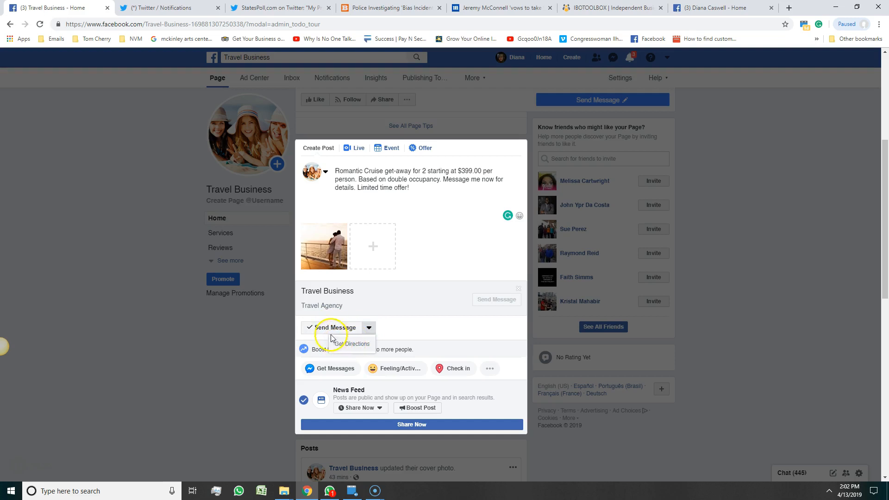
pyautogui.click(418, 324)
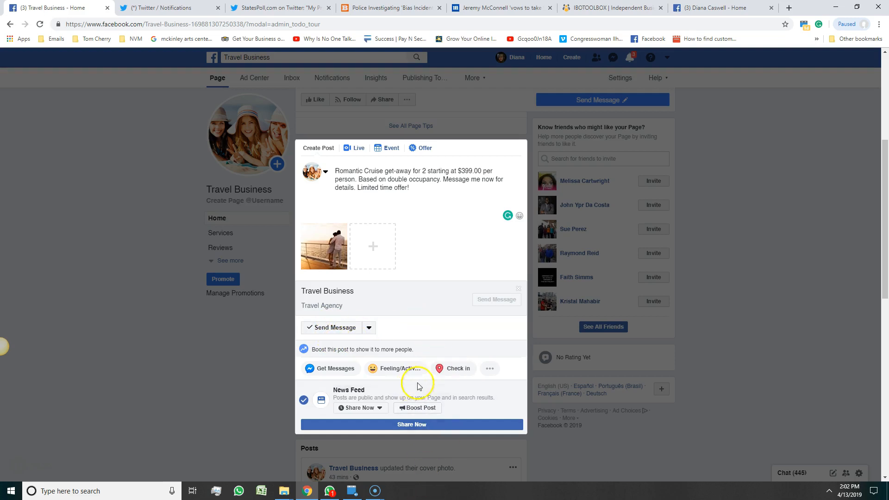
pyautogui.click(403, 425)
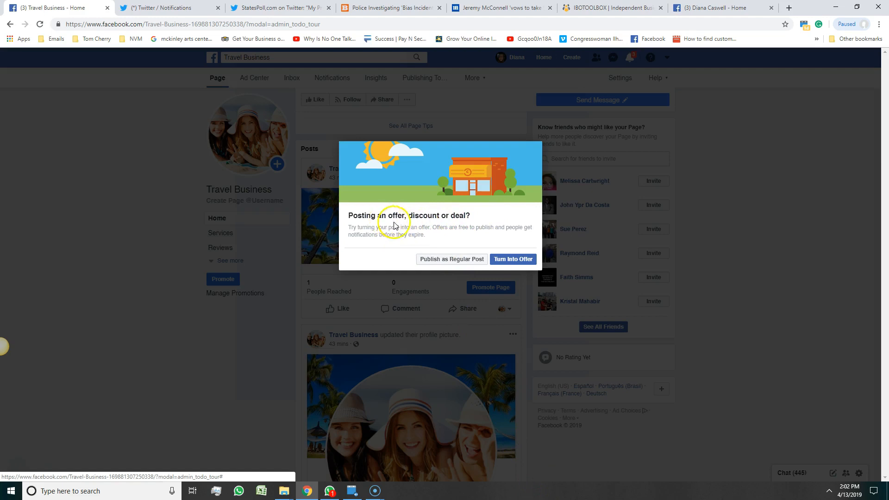
# Choose Turn Into Offer in the offer, discount or deal prompt.
pyautogui.click(509, 258)
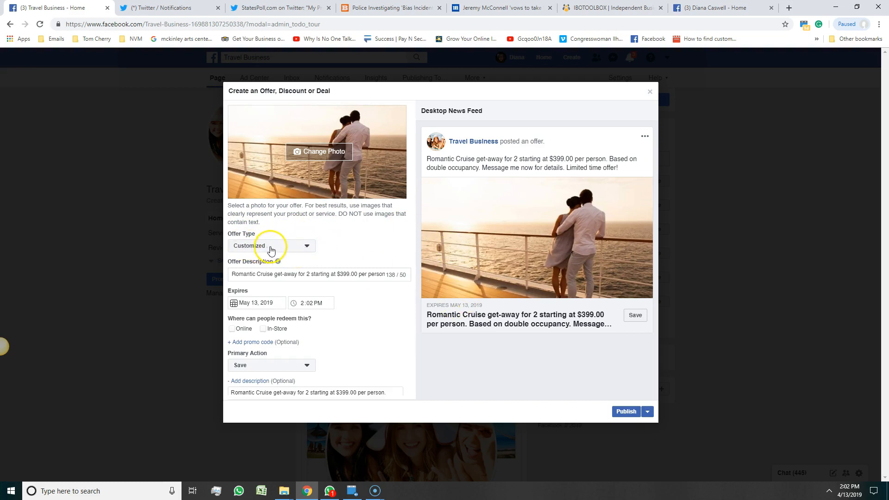
# Keep the Customized offer type and confirm the May 13, 2019 expiry date, moving to the expiry time.
pyautogui.click(290, 247)
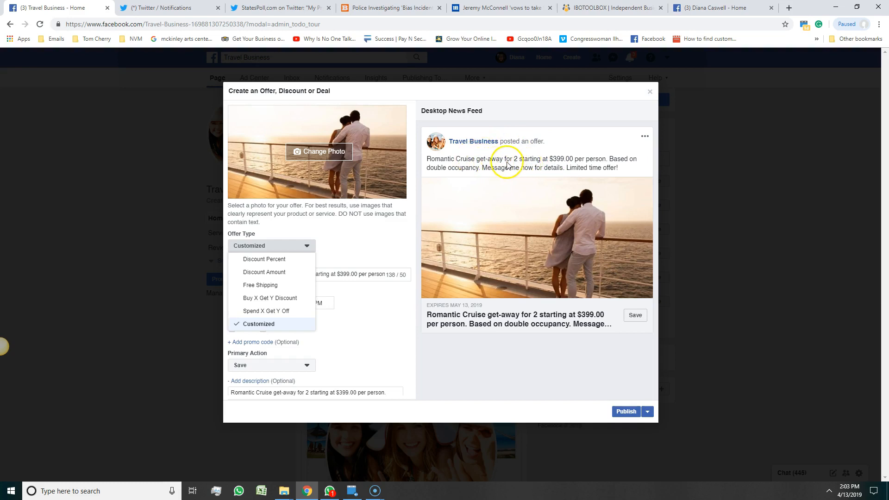
pyautogui.click(478, 159)
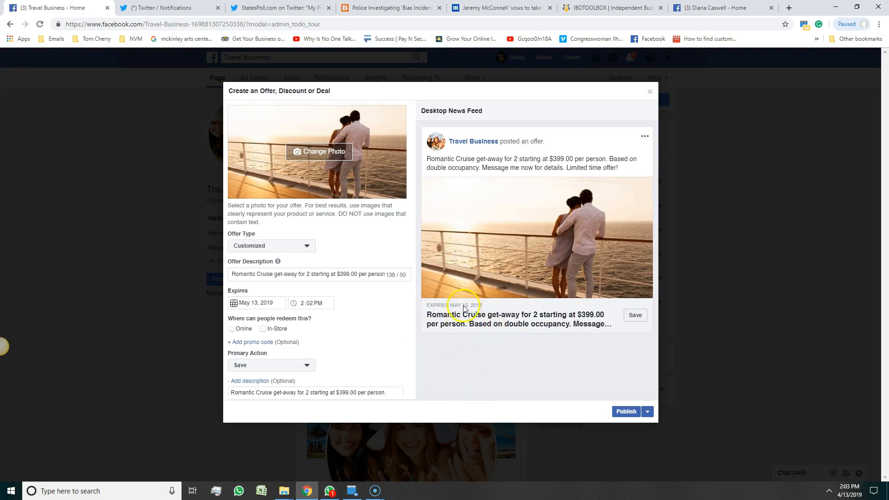
pyautogui.click(241, 303)
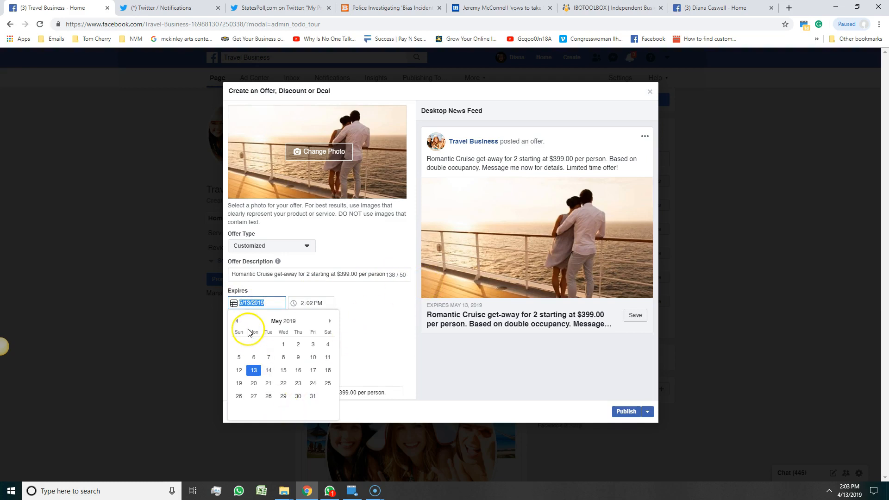
pyautogui.click(314, 305)
pyautogui.click(327, 303)
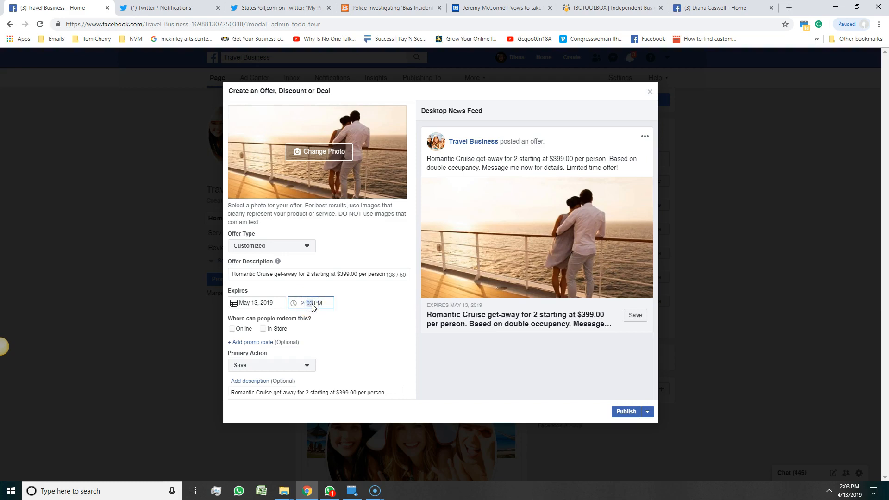
pyautogui.click(260, 303)
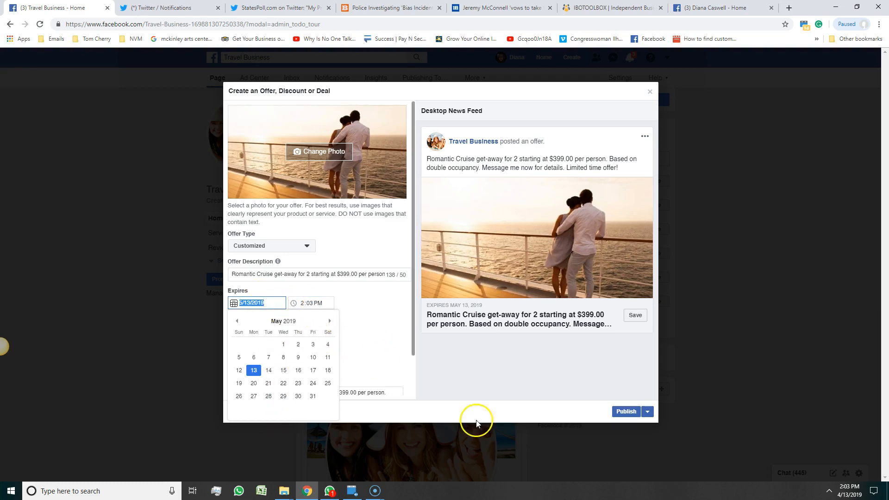
pyautogui.press('Tab')
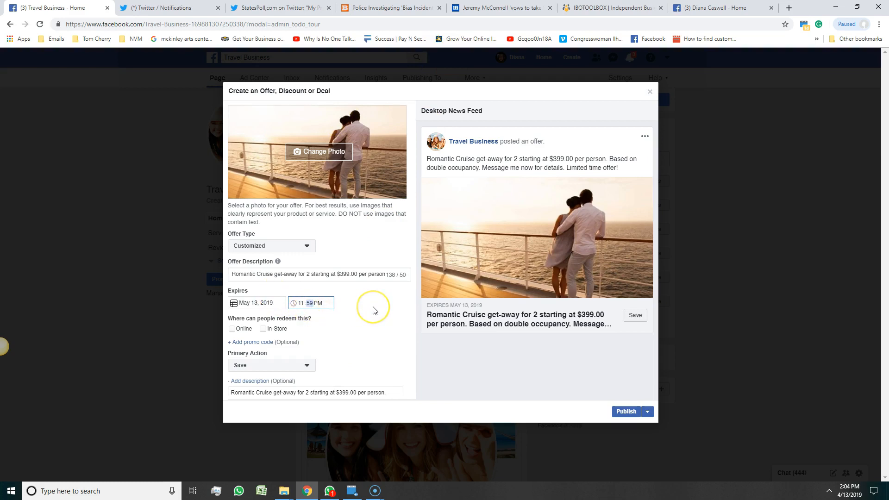
# Tick Online redemption and clear the prefilled website address.
pyautogui.click(232, 329)
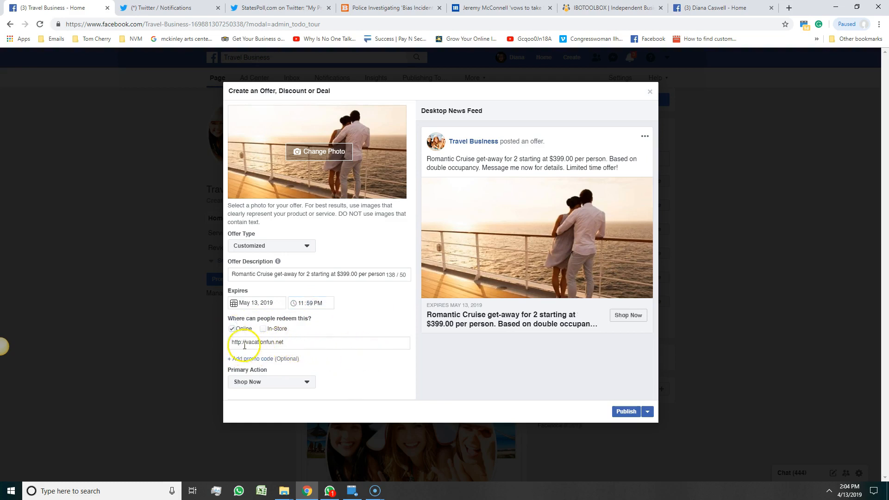
pyautogui.tripleClick(244, 345)
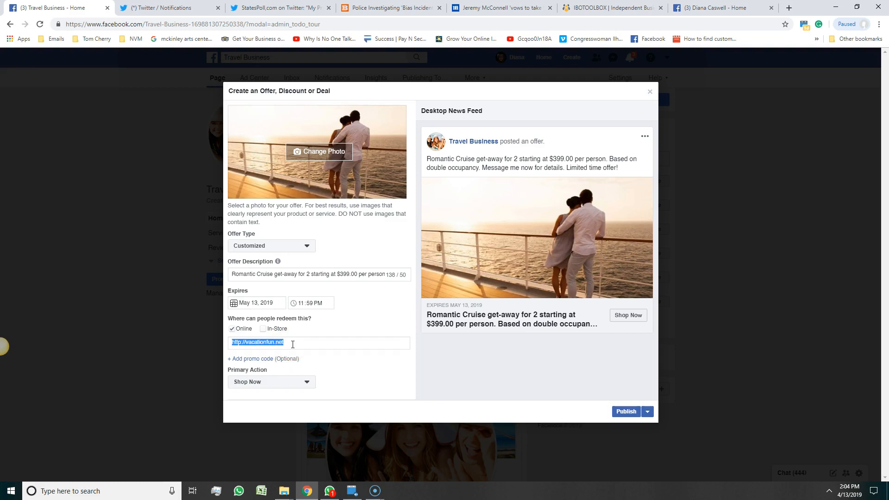
pyautogui.press('BackSpace')
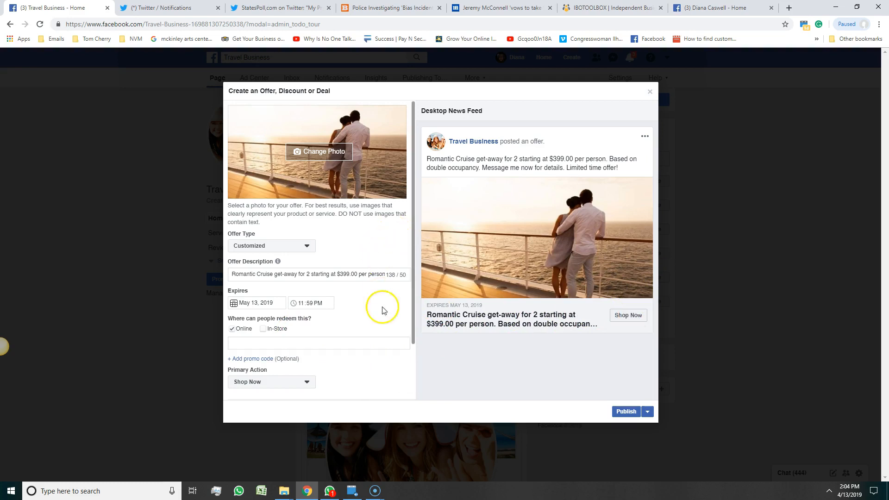
# Set the offer's primary action to Send Message.
pyautogui.click(296, 380)
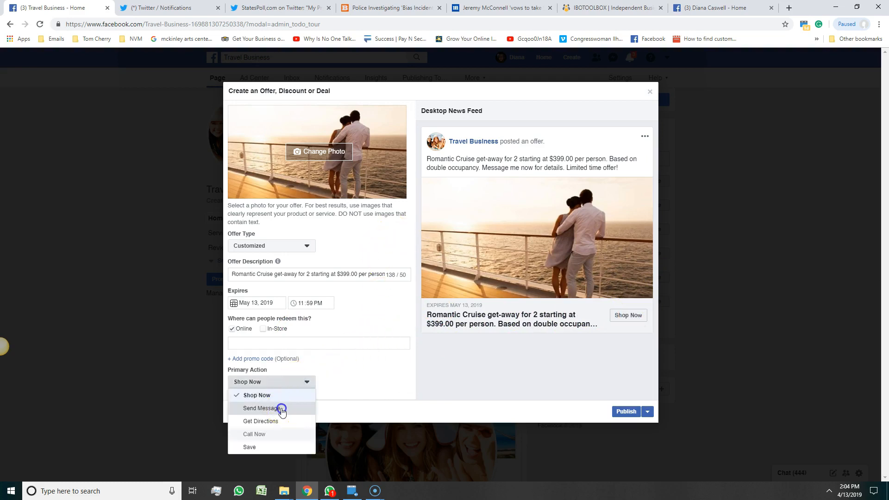
pyautogui.click(281, 411)
pyautogui.scroll(-2, 364, 347)
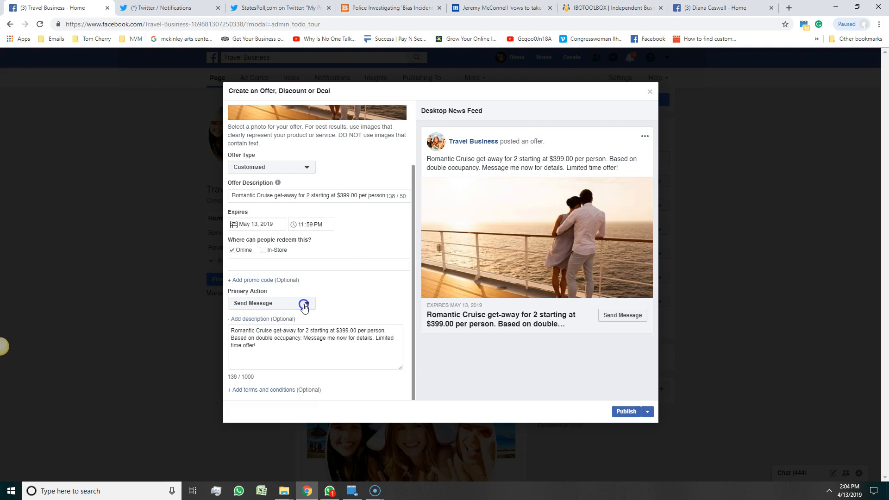
pyautogui.click(305, 305)
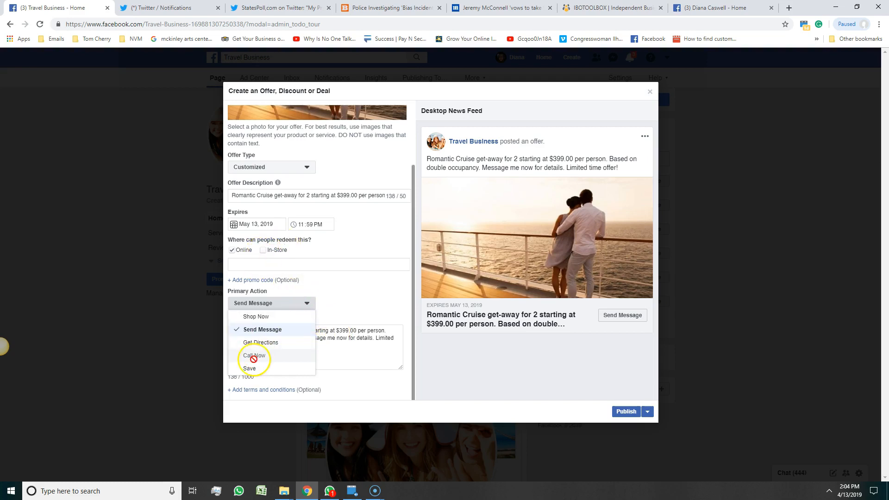
pyautogui.click(341, 281)
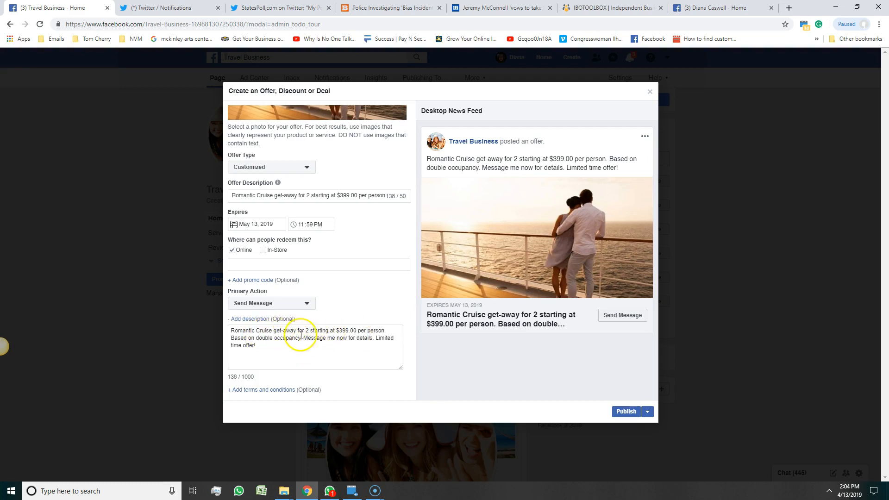
# Edit the description to begin '7 Day Romantic Cruise Get-Away' and try publishing the offer.
pyautogui.click(277, 330)
pyautogui.press('BackSpace')
pyautogui.write('g')
pyautogui.press('BackSpace')
pyautogui.write('G')
pyautogui.click(286, 347)
pyautogui.press('BackSpace')
pyautogui.write('A')
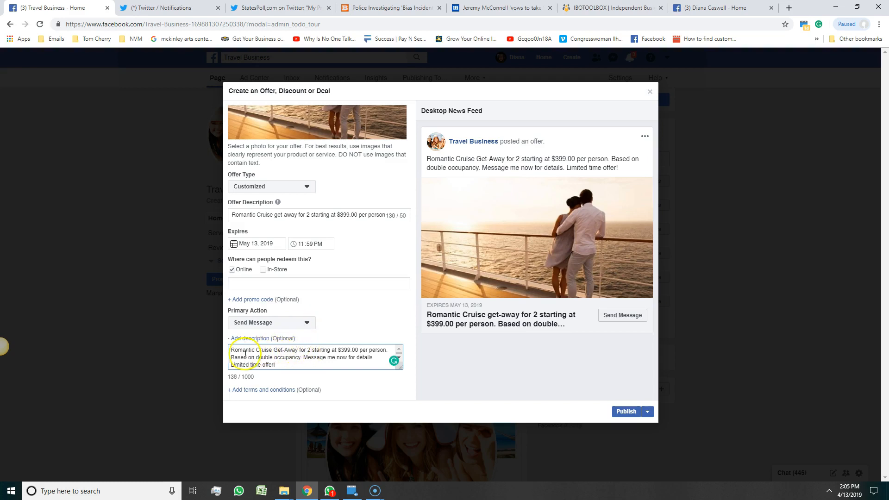
pyautogui.write('7 Day')
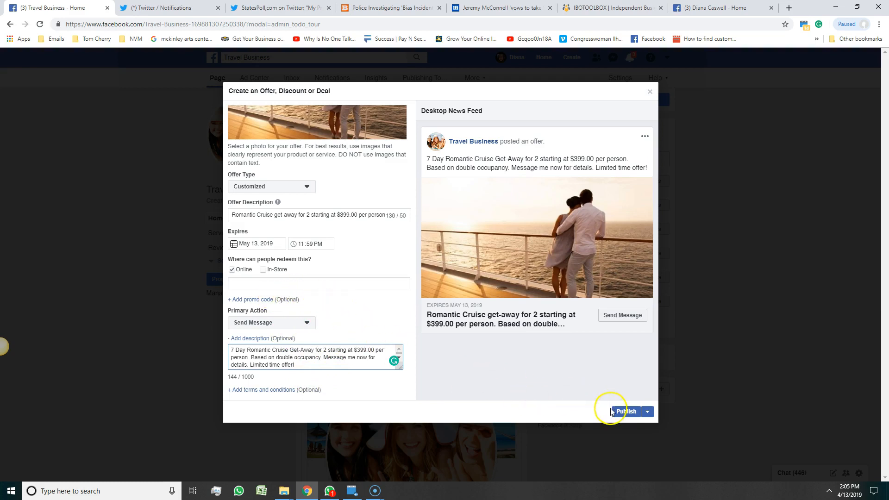
pyautogui.click(625, 411)
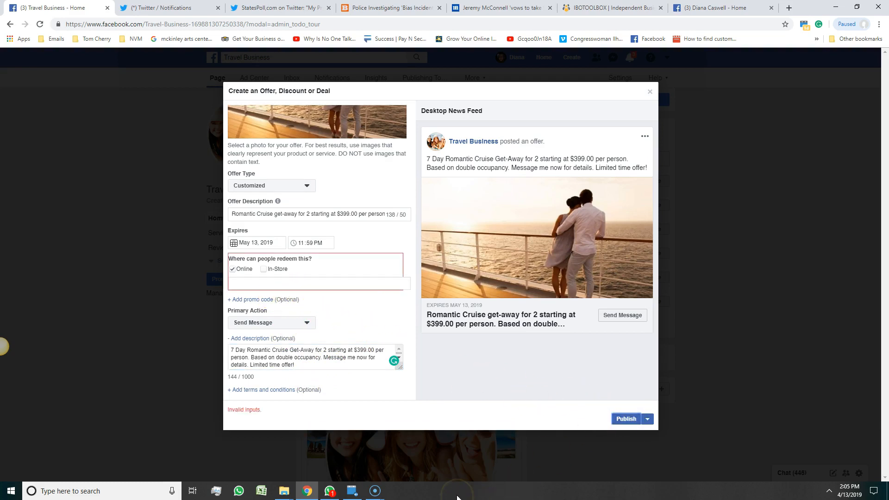
# Copy the other Facebook page's web address from its browser tab.
pyautogui.moveTo(273, 269)
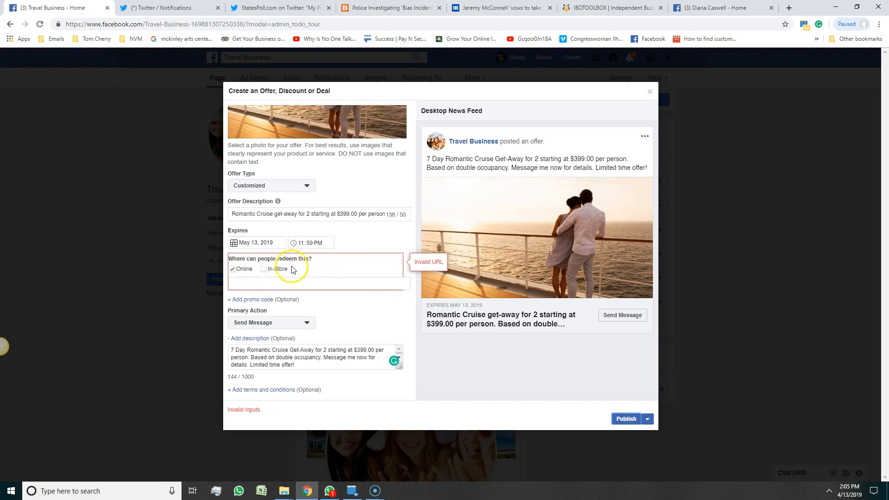
pyautogui.click(243, 282)
pyautogui.write('htt')
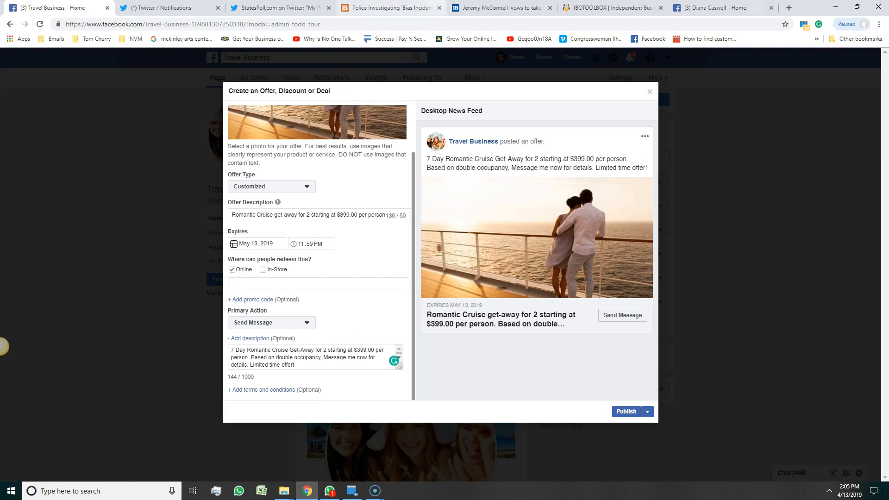
pyautogui.click(704, 7)
pyautogui.click(276, 21)
pyautogui.hotkey('ctrl', 'c')
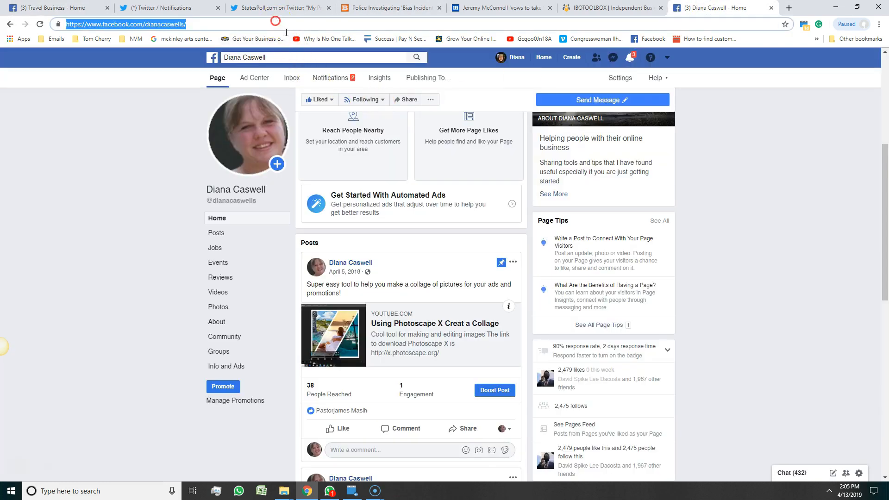
pyautogui.rightClick(275, 21)
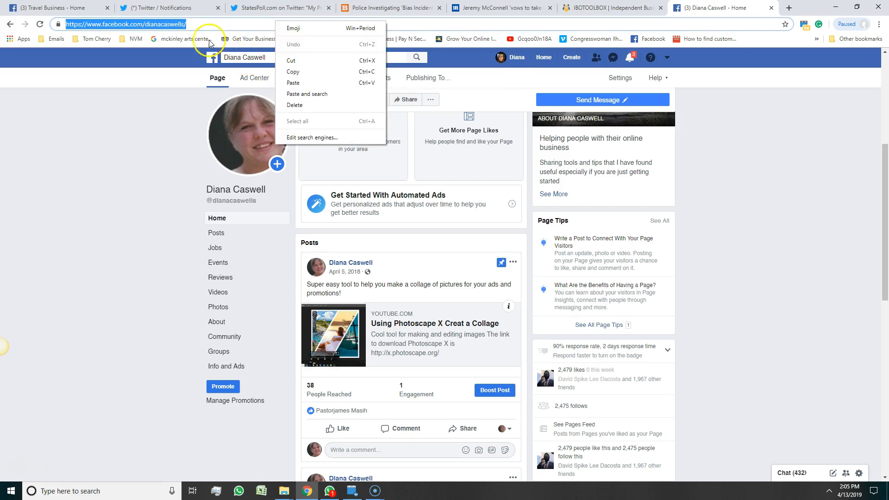
pyautogui.click(296, 71)
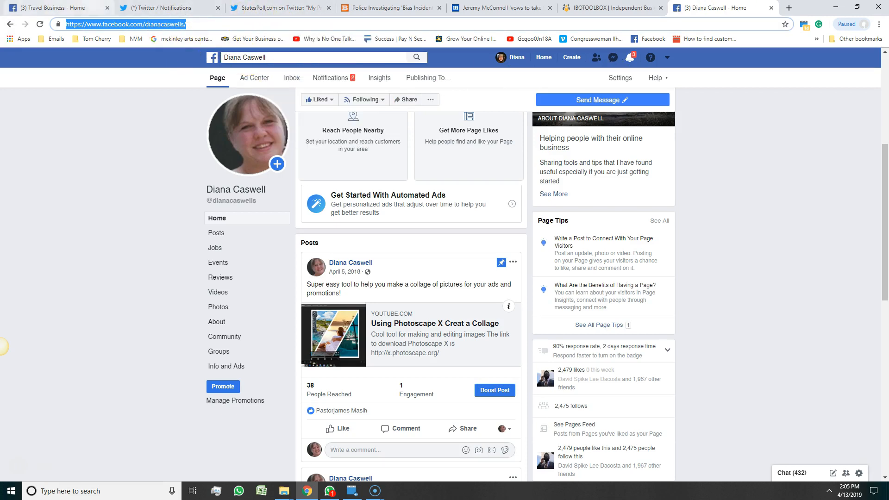
# Paste that address into the redemption link field and publish the Romantic Cruise offer.
pyautogui.click(60, 8)
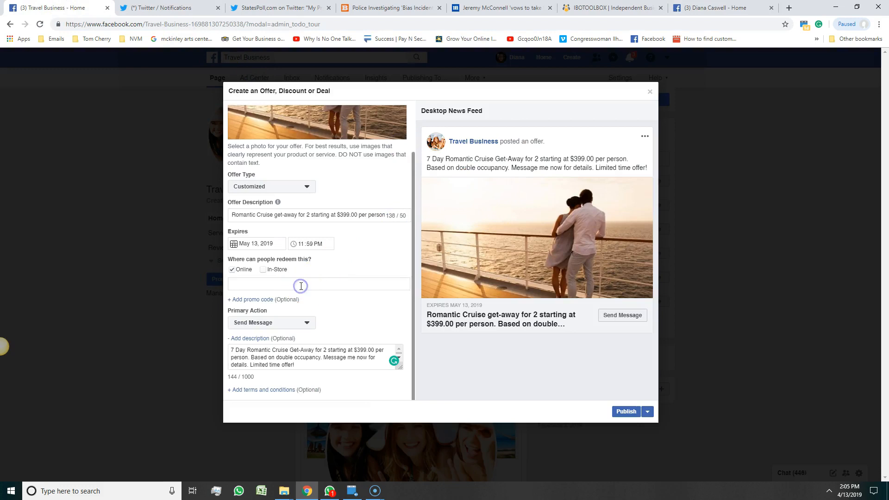
pyautogui.hotkey('ctrl', 'v')
pyautogui.click(624, 412)
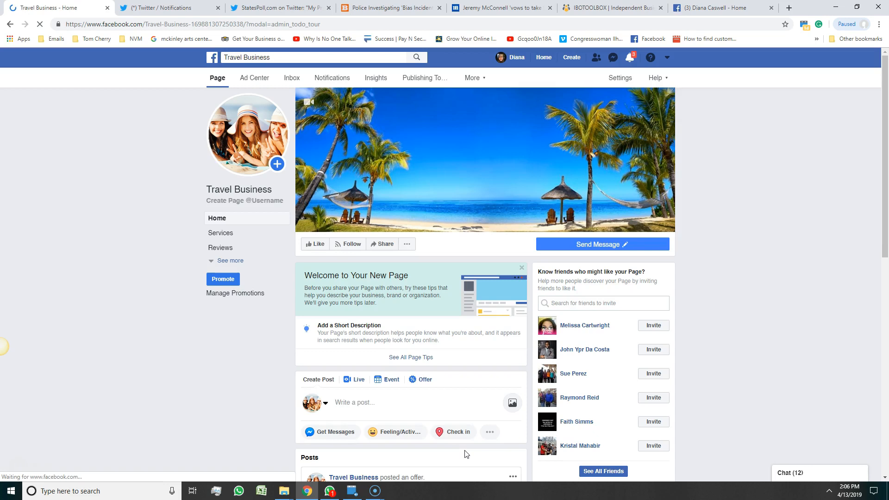
pyautogui.scroll(-2, 737, 297)
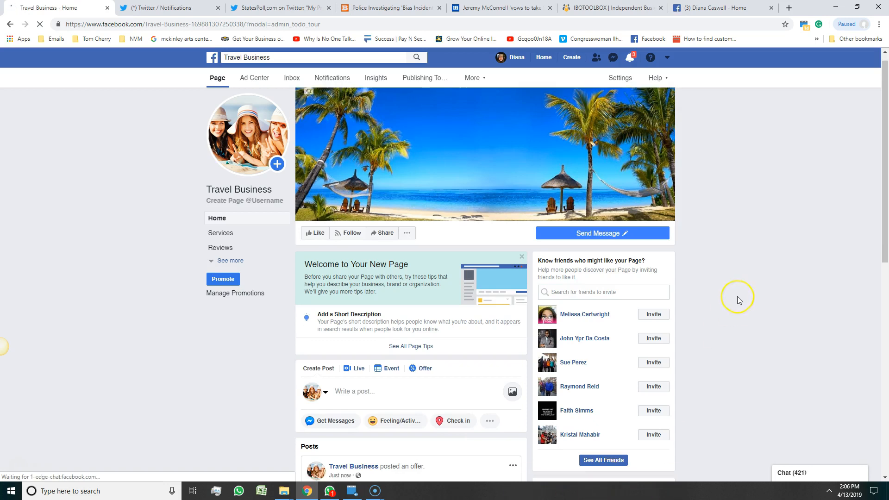
pyautogui.scroll(-6, 737, 298)
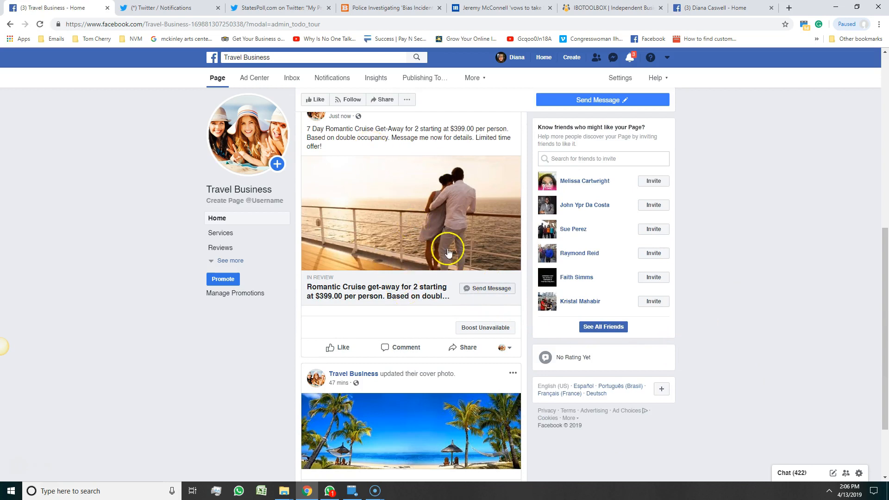
pyautogui.click(343, 287)
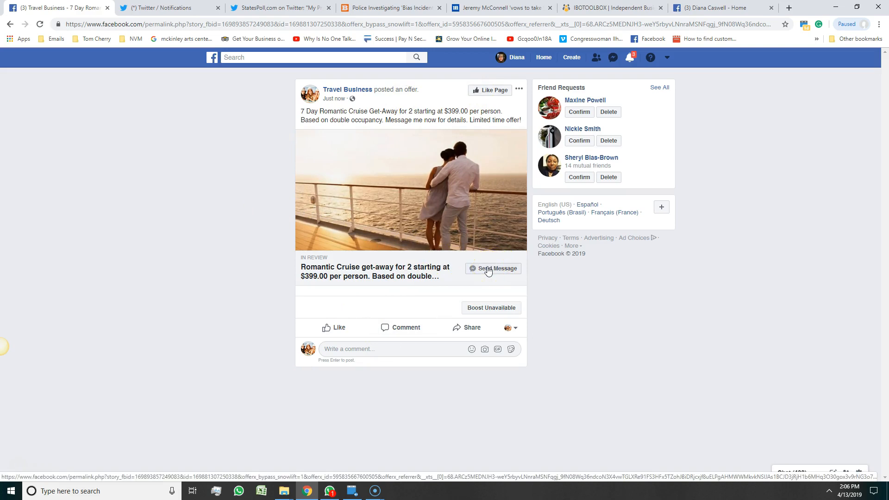
pyautogui.click(11, 23)
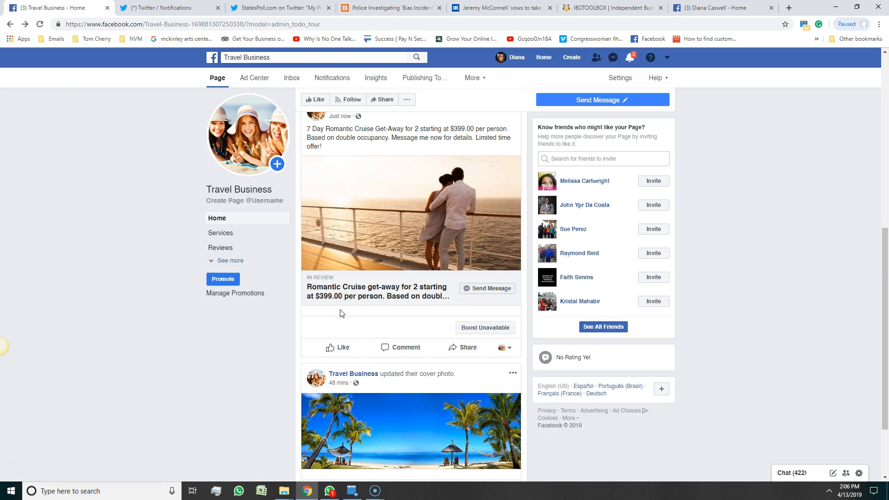
pyautogui.scroll(-2, 93, 222)
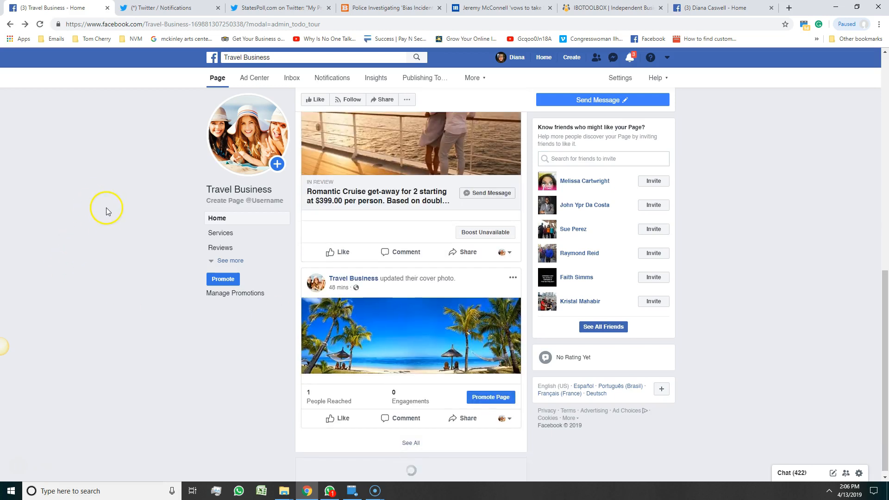
pyautogui.scroll(3, 127, 302)
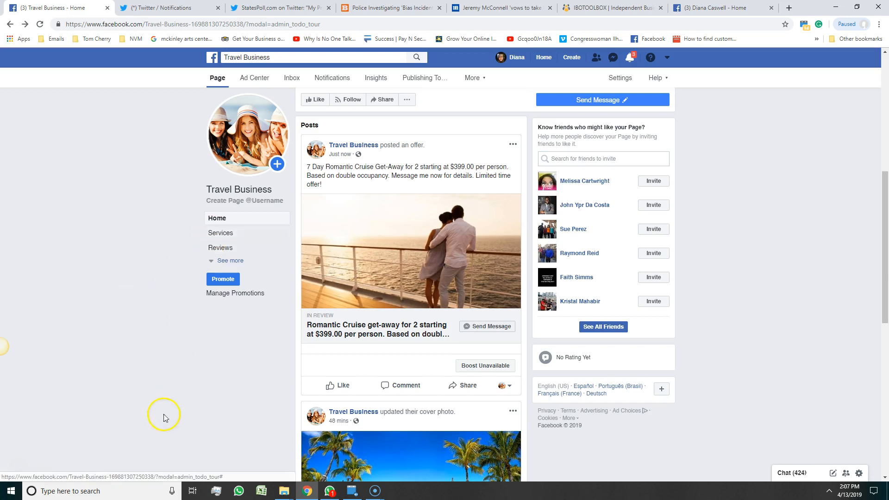
pyautogui.scroll(1, 107, 363)
pyautogui.scroll(-5, 107, 365)
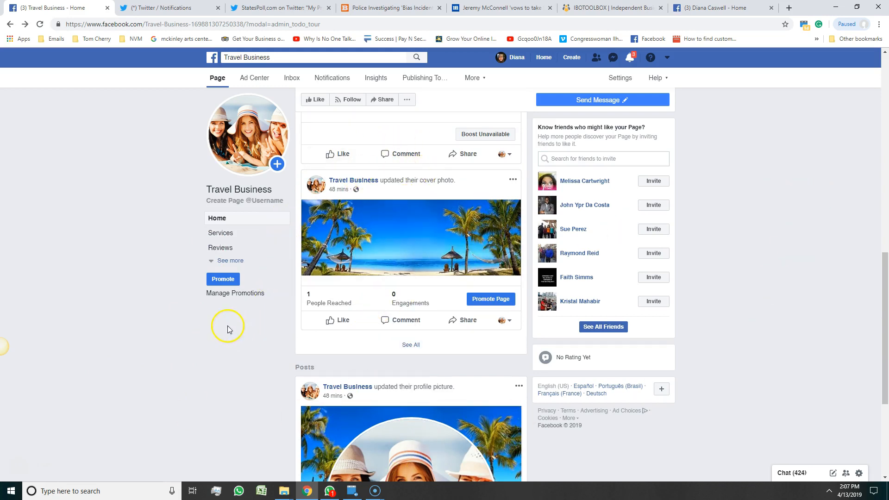
pyautogui.scroll(2, 277, 363)
pyautogui.scroll(3, 277, 363)
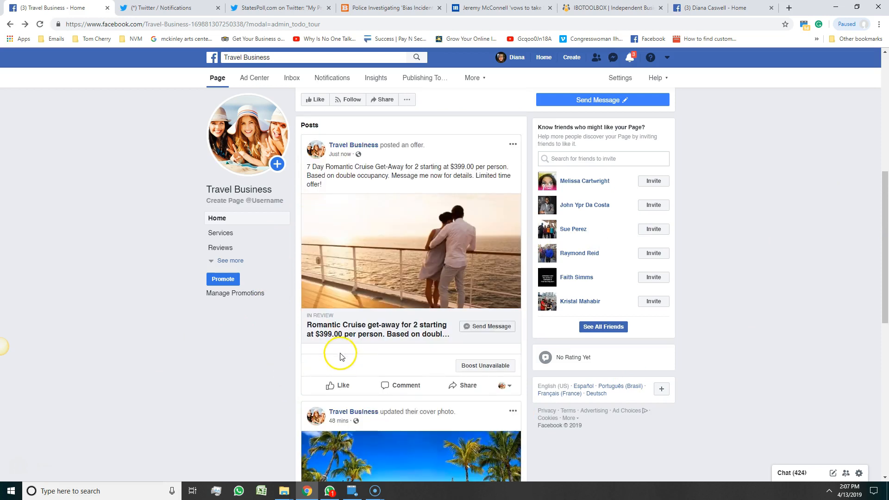
pyautogui.scroll(3, 351, 329)
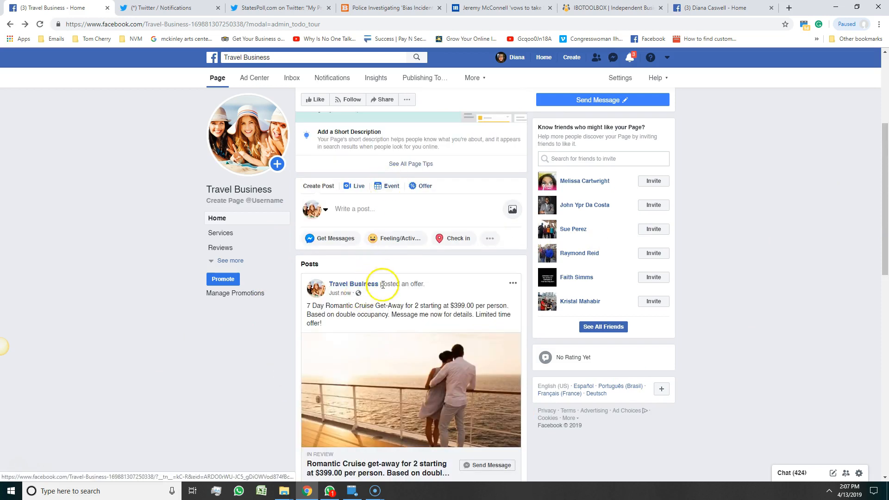
pyautogui.click(373, 208)
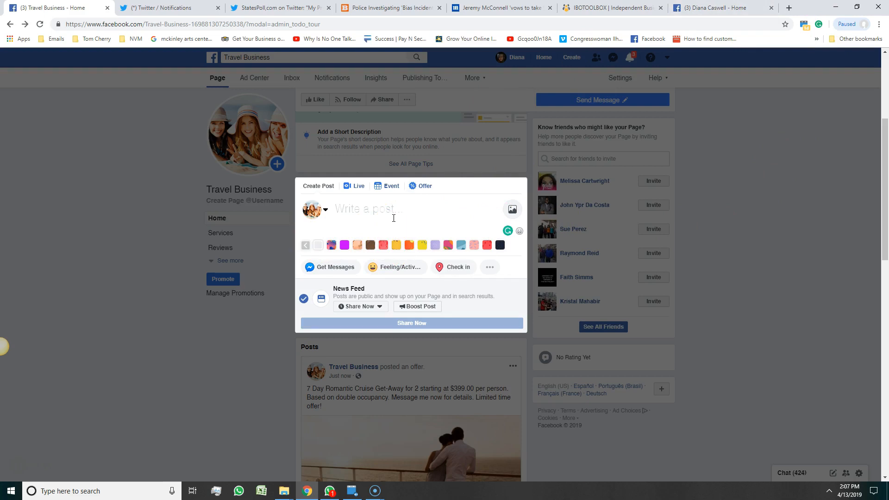
pyautogui.write('http://vac')
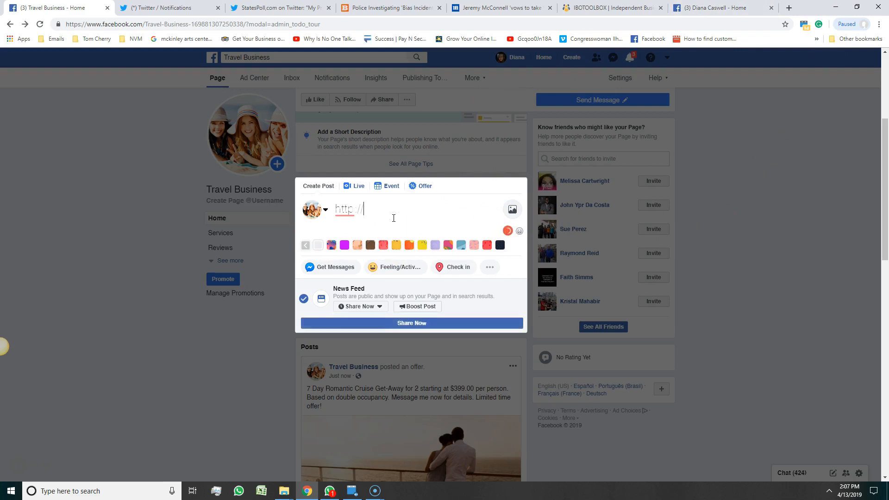
pyautogui.press('BackSpace')
pyautogui.press('BackSpace')
pyautogui.press('BackSpace')
pyautogui.press('BackSpace')
pyautogui.press('BackSpace')
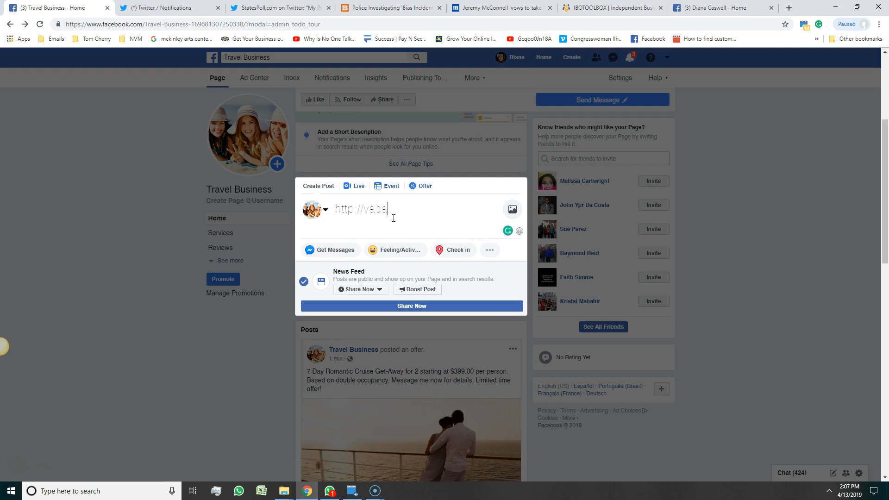
pyautogui.write('ationfun.net')
pyautogui.click(418, 306)
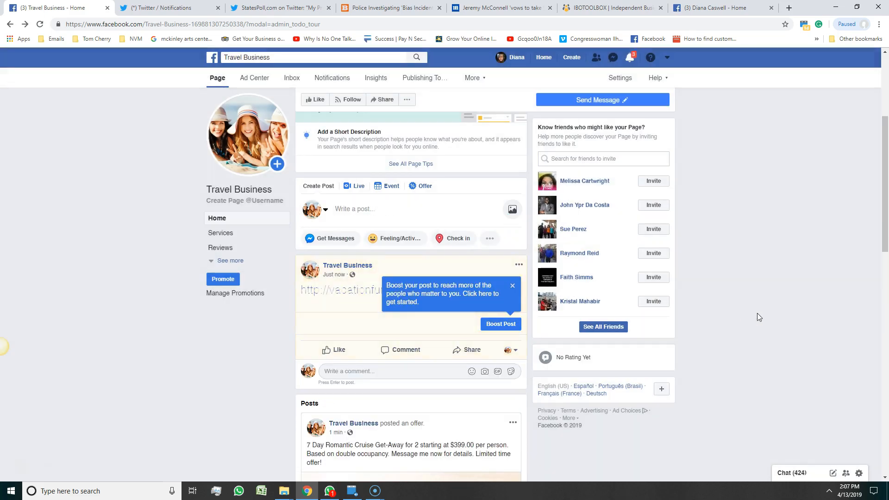
pyautogui.click(511, 285)
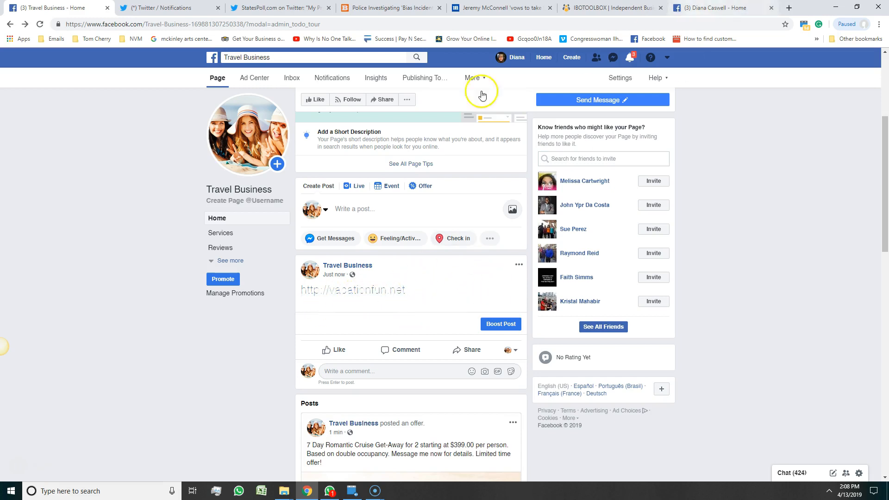
# Load youtube.com in the other Facebook page's tab, trimming the suggested video path.
pyautogui.click(757, 14)
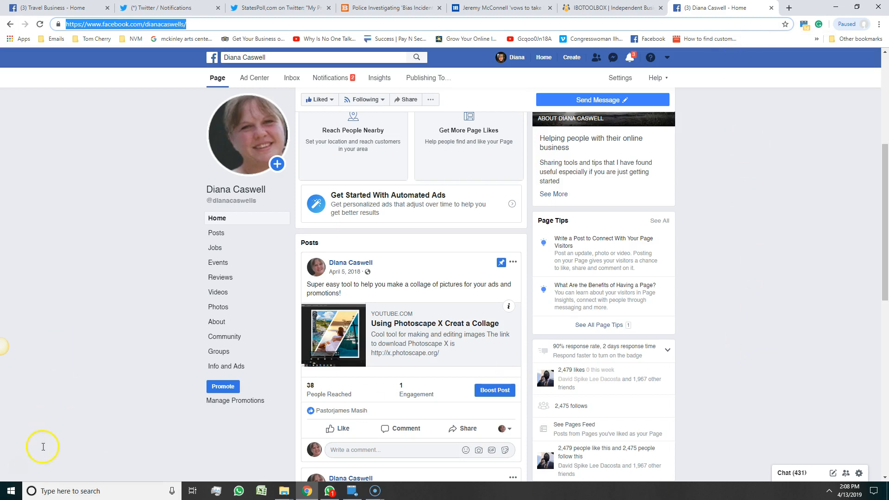
pyautogui.write('youtube.com/watch?v=ml_1s1a-Ndc')
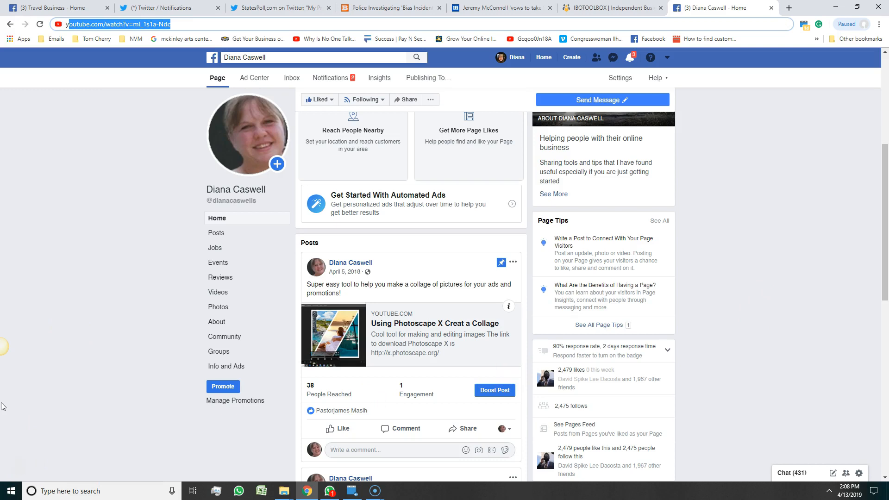
pyautogui.click(129, 24)
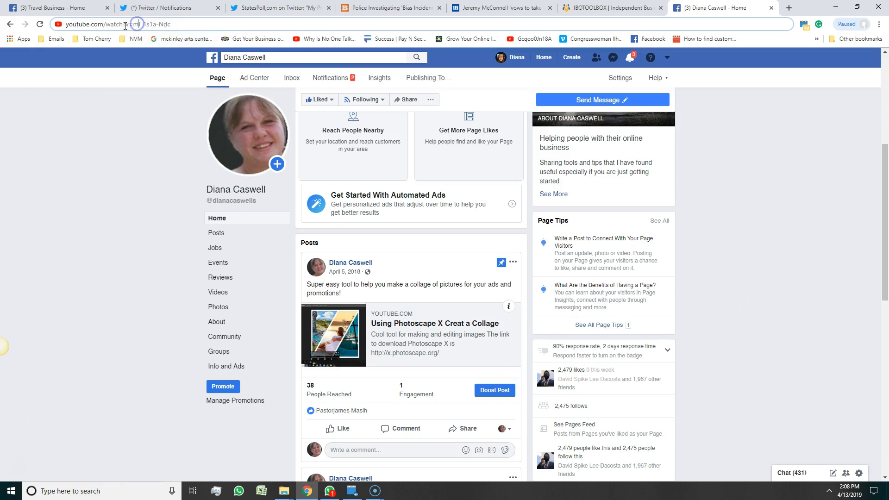
pyautogui.moveTo(106, 25); pyautogui.dragTo(216, 17)
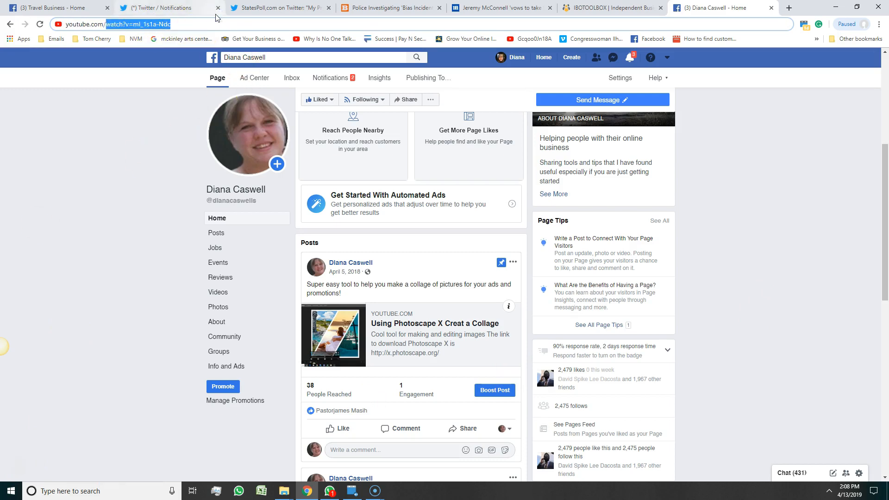
pyautogui.press('BackSpace')
pyautogui.press('Return')
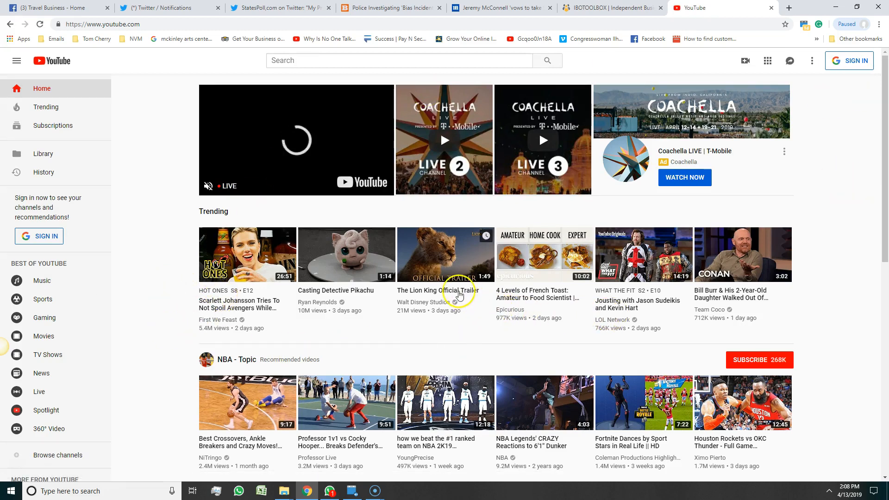
# Copy the youtu.be short share link of The Lion King Official Trailer on YouTube.
pyautogui.click(449, 320)
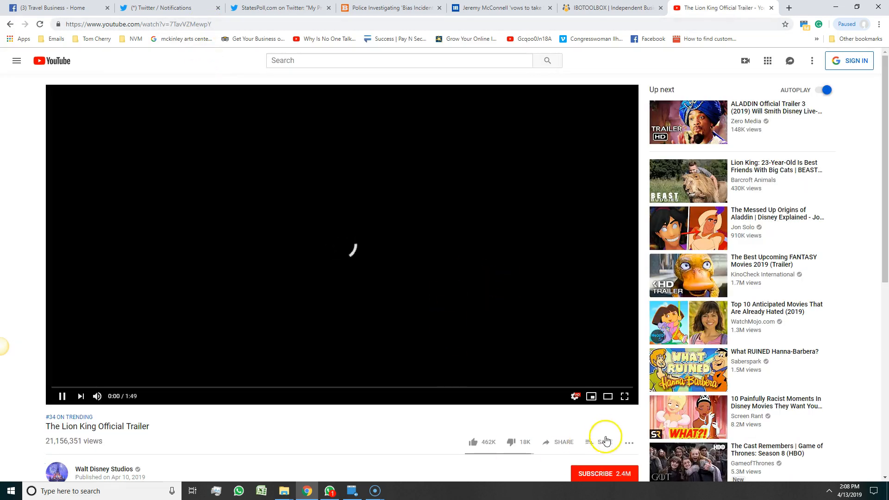
pyautogui.click(551, 444)
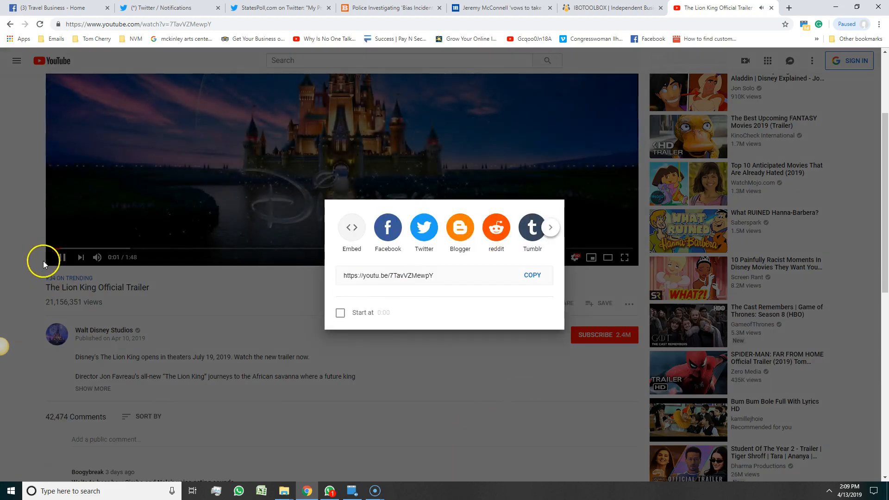
pyautogui.click(142, 289)
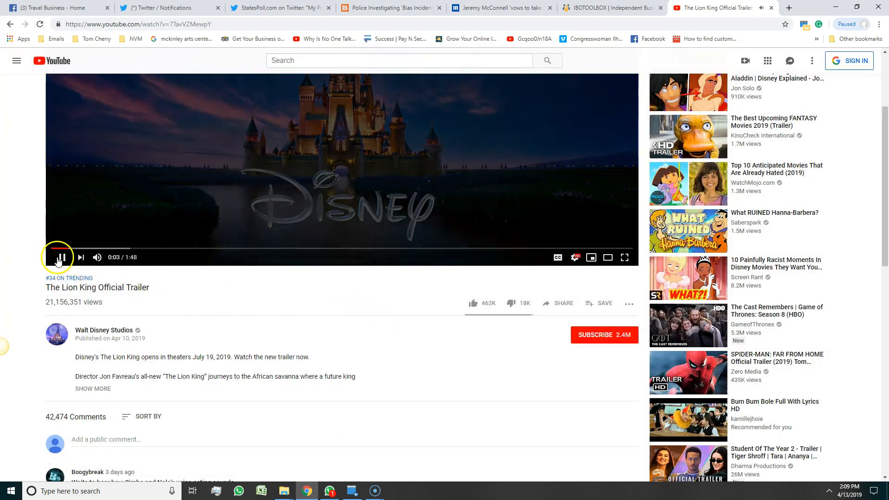
pyautogui.click(555, 304)
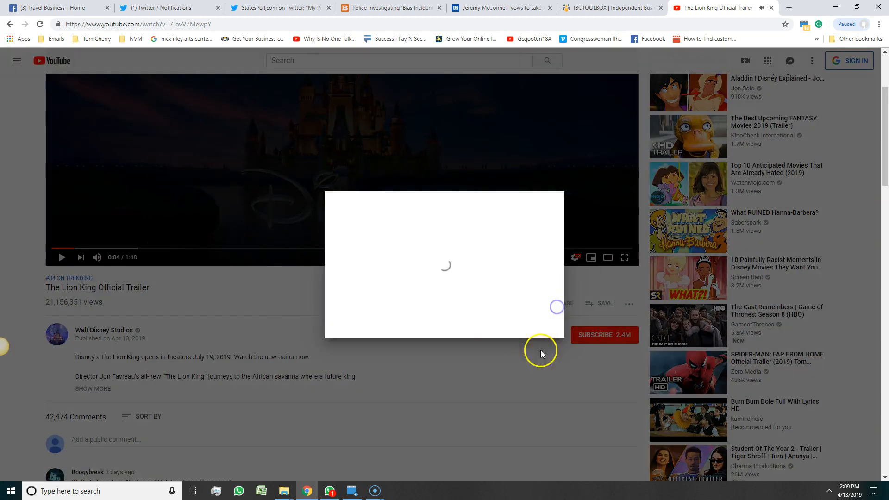
pyautogui.click(398, 276)
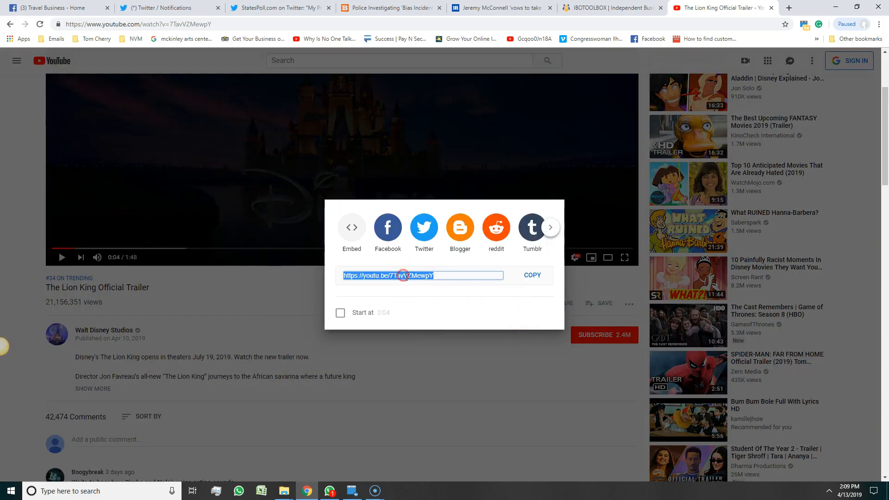
pyautogui.rightClick(409, 280)
pyautogui.click(415, 283)
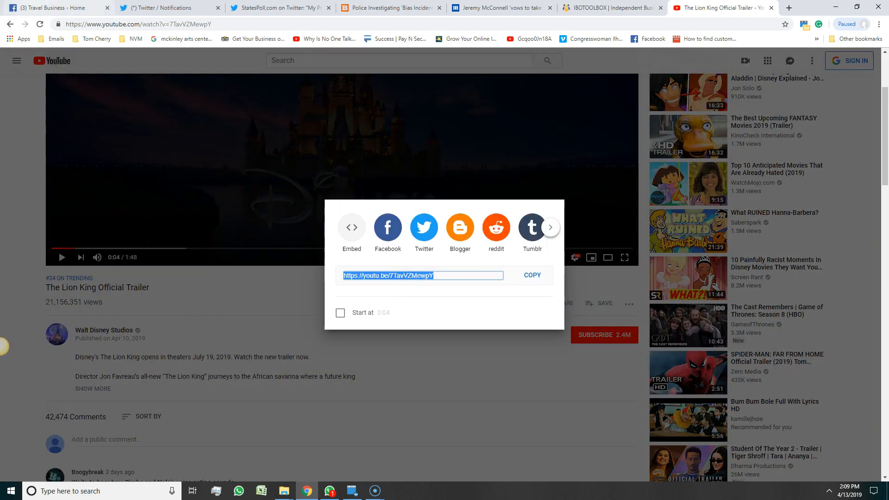
# Back on the Travel Business Facebook page, start editing the vacationfun.net post.
pyautogui.click(236, 8)
pyautogui.click(166, 7)
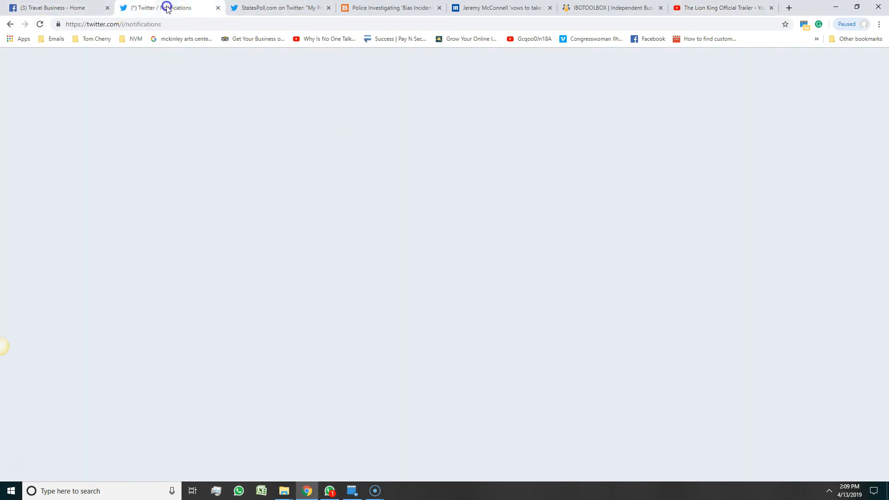
pyautogui.click(76, 8)
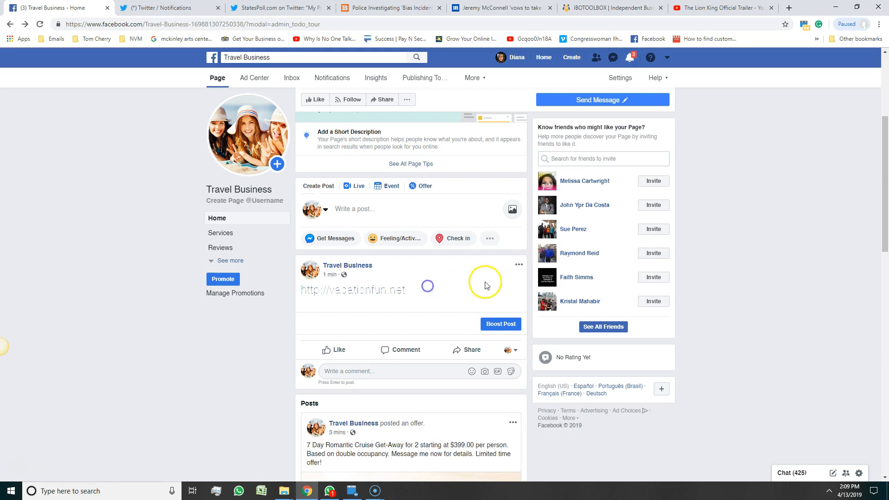
pyautogui.click(518, 266)
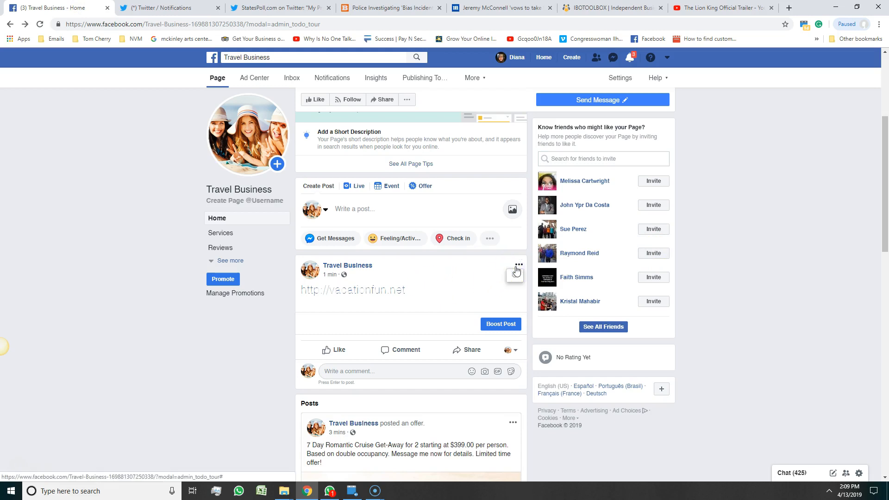
pyautogui.click(480, 300)
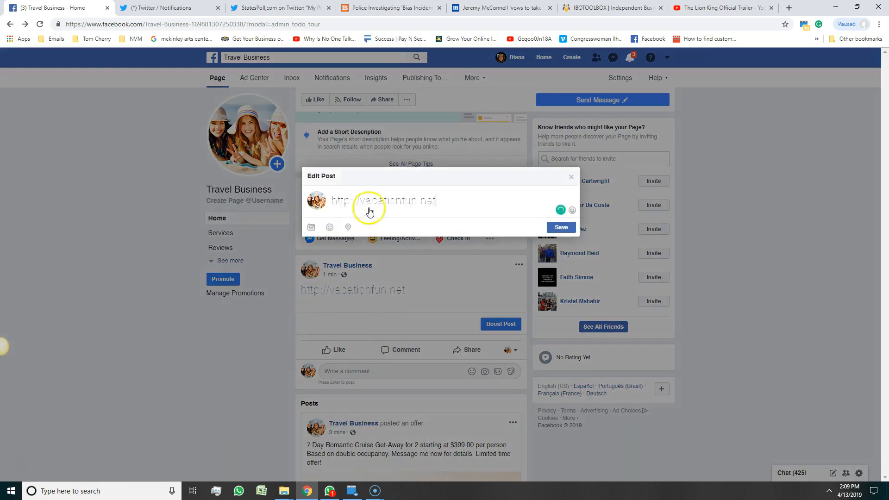
# Replace the vacationfun.net address with the pasted Lion King trailer link and save the post.
pyautogui.doubleClick(384, 199)
pyautogui.press('BackSpace')
pyautogui.press('BackSpace')
pyautogui.press('BackSpace')
pyautogui.press('BackSpace')
pyautogui.press('BackSpace')
pyautogui.press('BackSpace')
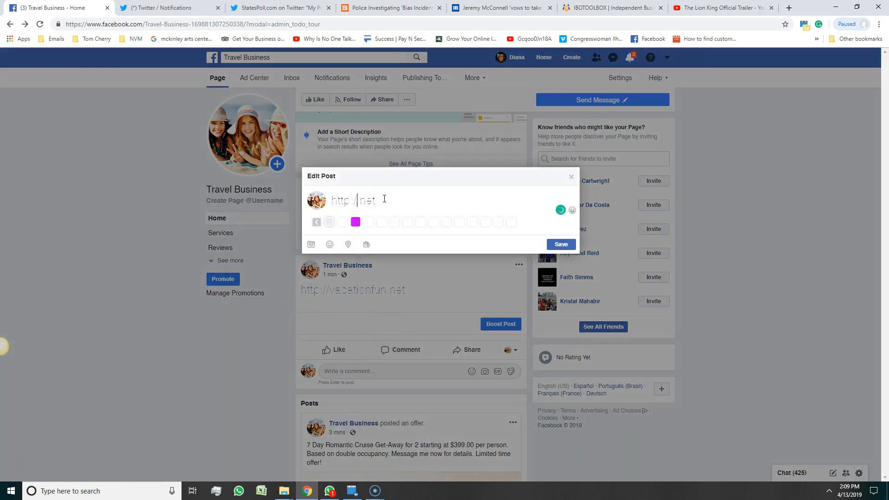
pyautogui.press('Delete')
pyautogui.press('Delete')
pyautogui.press('Delete')
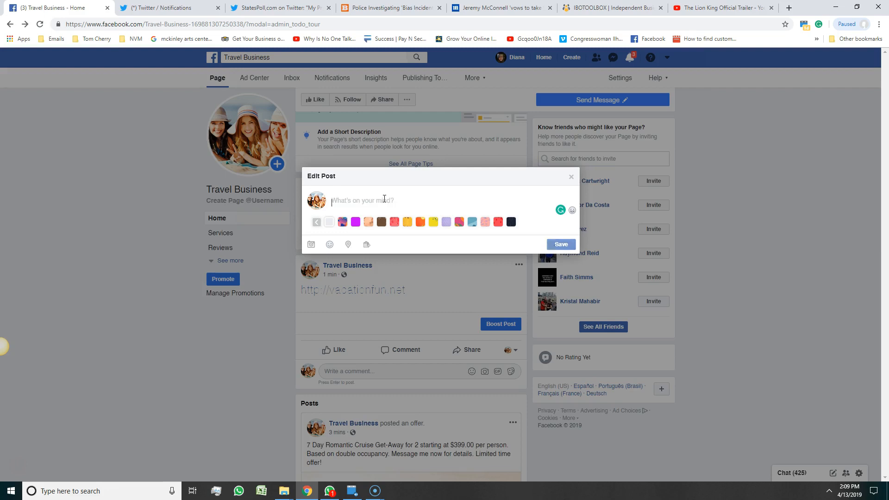
pyautogui.hotkey('ctrl', 'v')
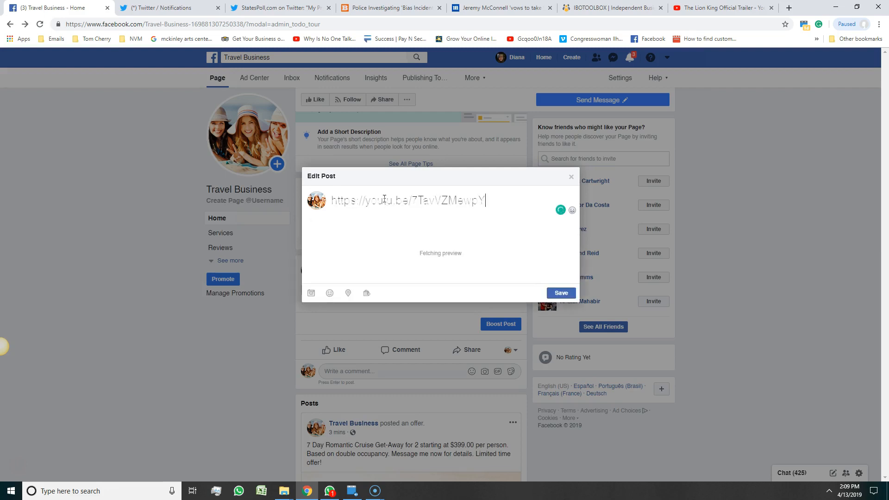
pyautogui.click(564, 422)
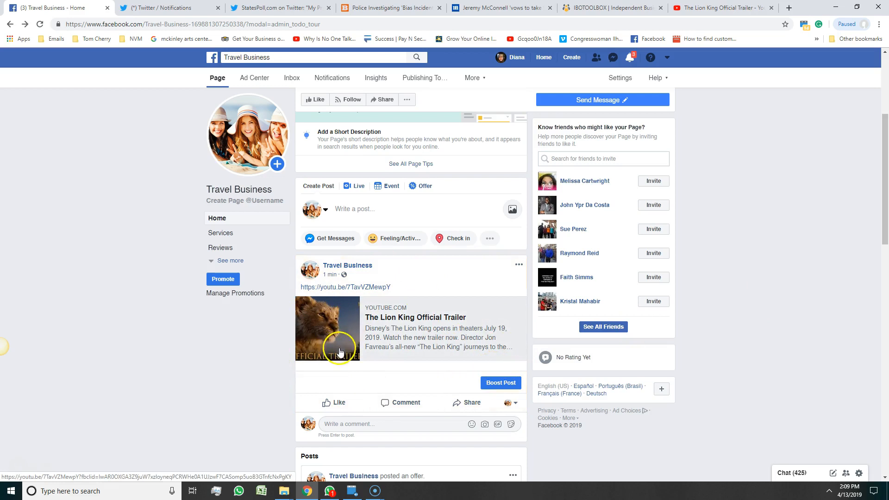
# Edit the trailer post to delete the raw YouTube URL text, keeping only the video preview.
pyautogui.click(519, 264)
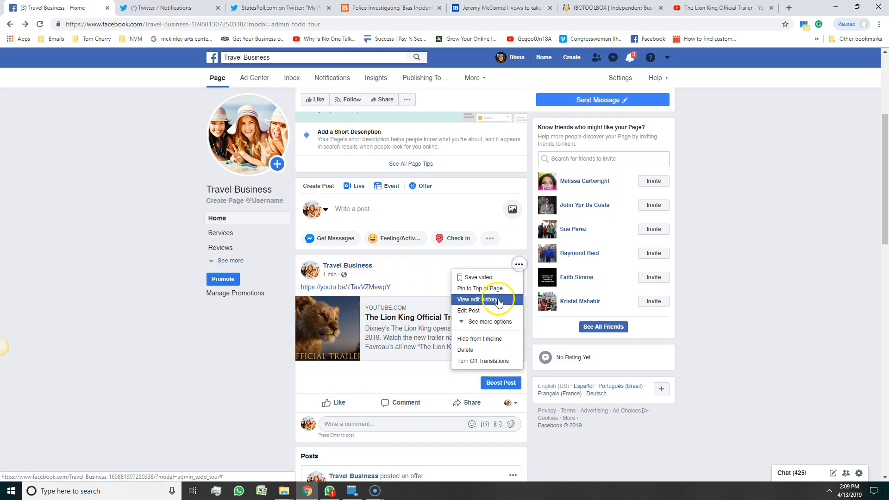
pyautogui.click(468, 309)
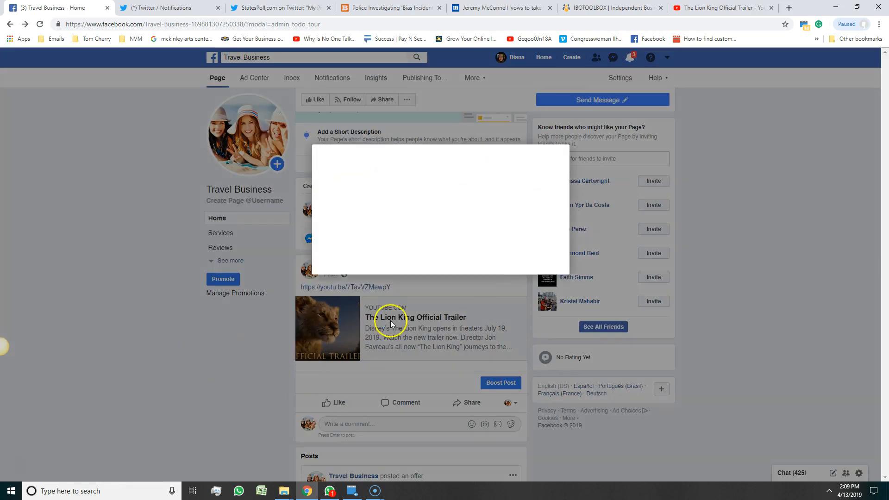
pyautogui.tripleClick(413, 175)
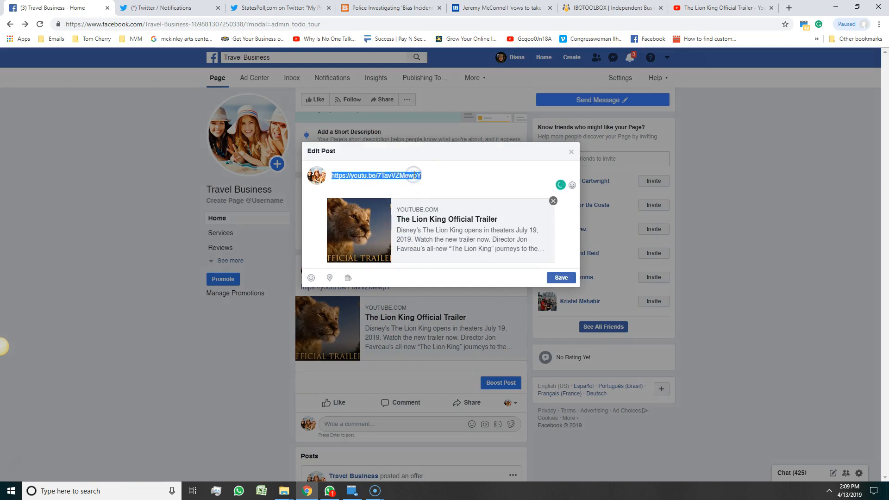
pyautogui.press('BackSpace')
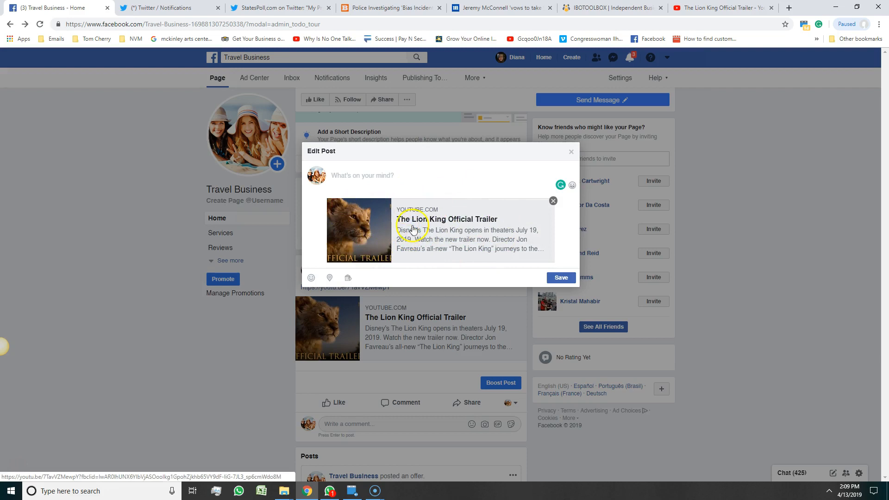
pyautogui.click(560, 277)
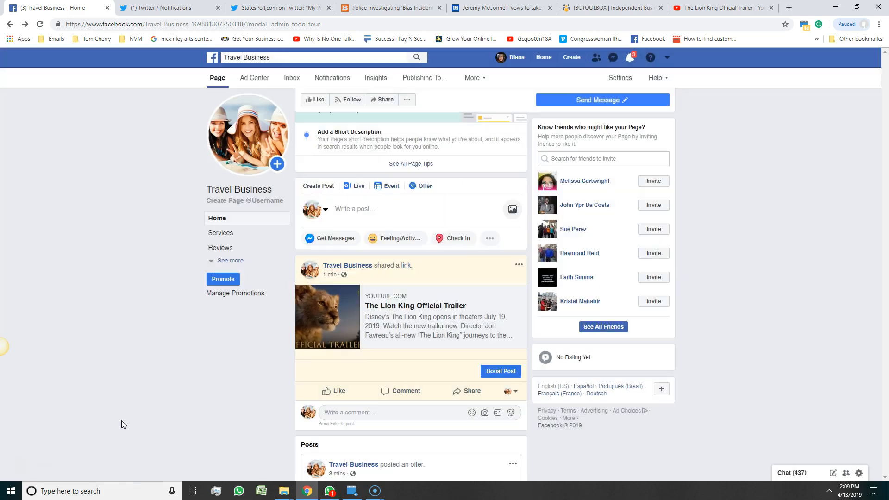
pyautogui.click(348, 320)
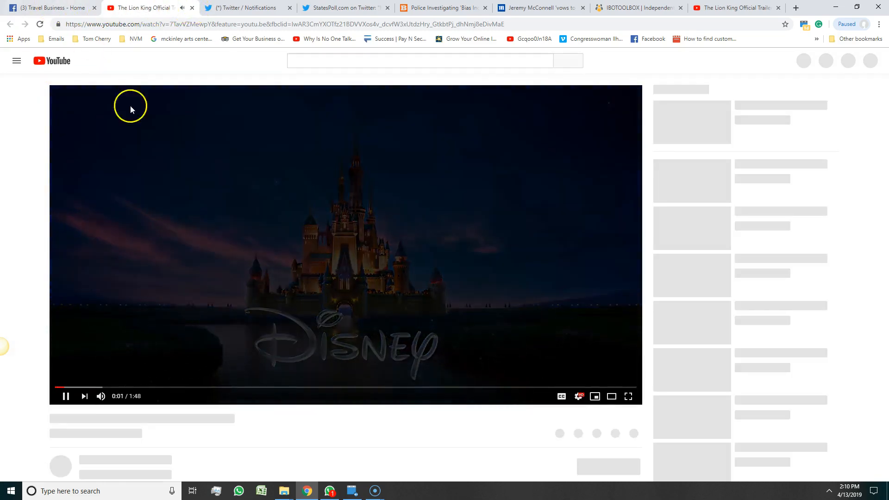
pyautogui.click(193, 8)
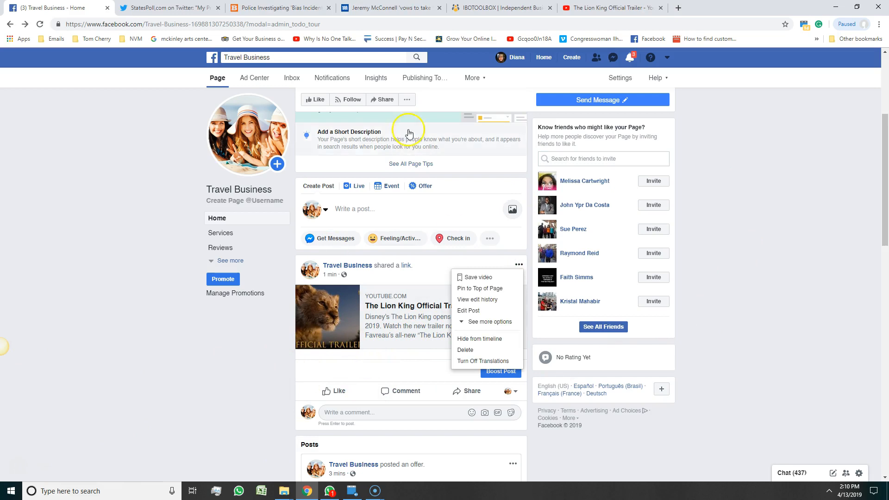
pyautogui.click(786, 209)
pyautogui.click(603, 327)
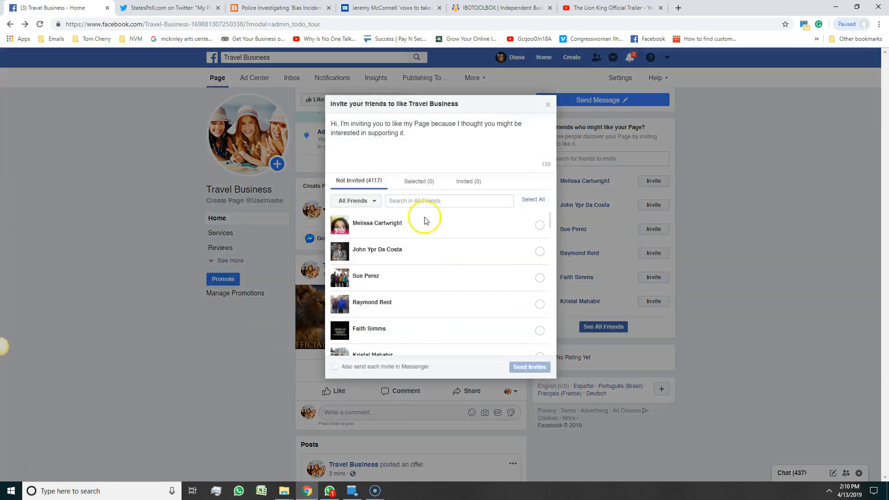
pyautogui.click(532, 199)
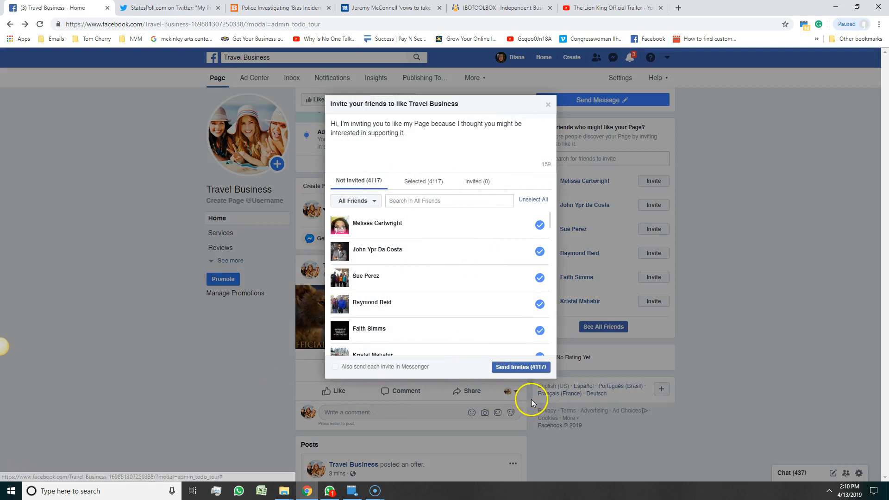
pyautogui.click(547, 107)
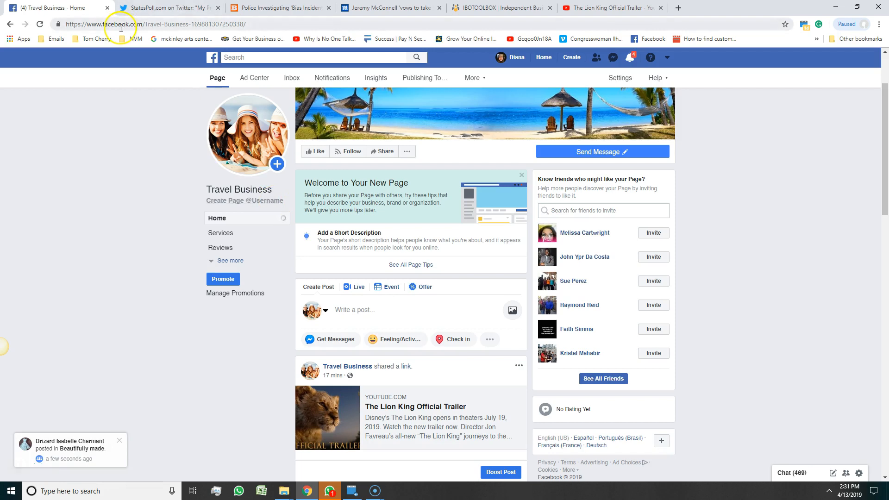
pyautogui.moveTo(108, 26); pyautogui.dragTo(267, 19)
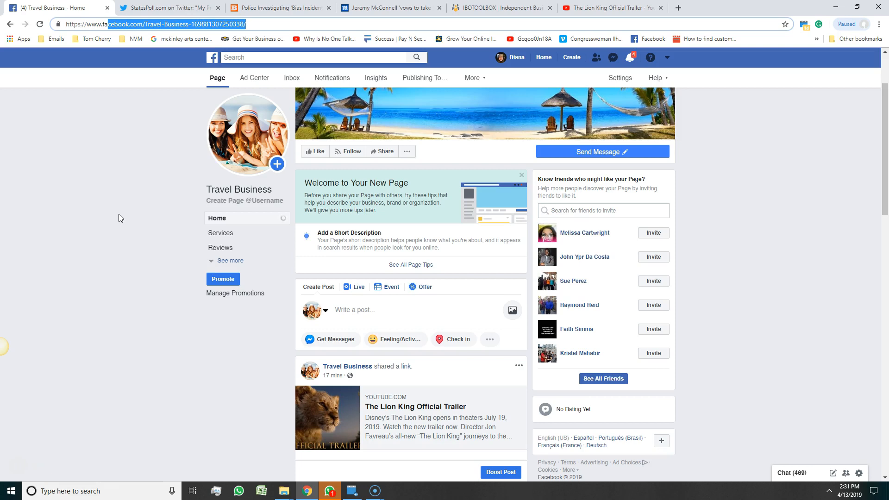
pyautogui.click(232, 203)
pyautogui.click(598, 383)
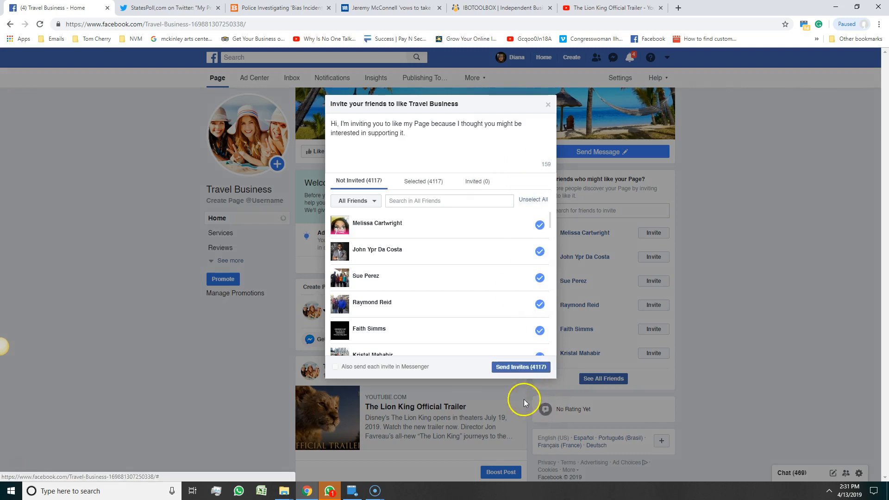
pyautogui.click(547, 105)
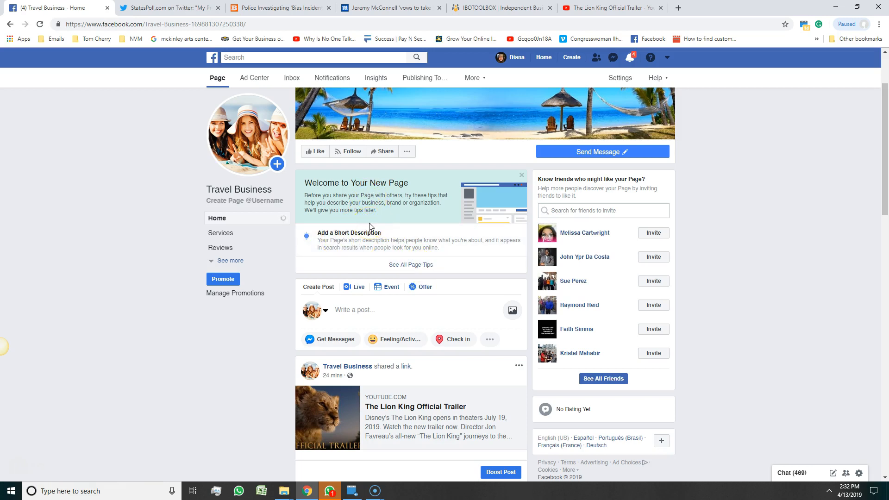
pyautogui.click(394, 264)
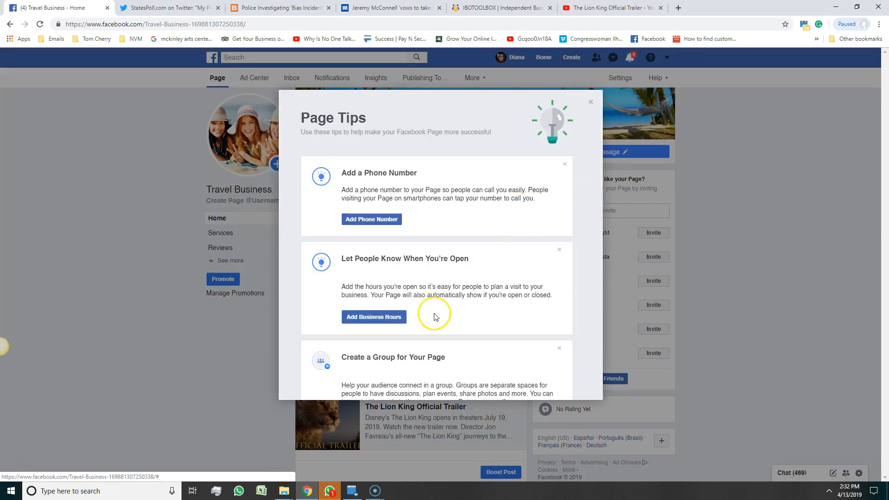
pyautogui.scroll(-1, 435, 317)
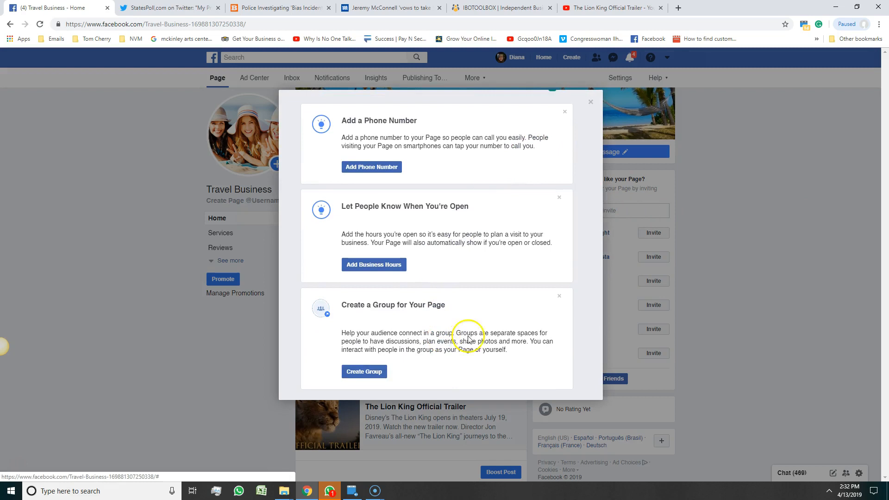
pyautogui.scroll(1, 447, 300)
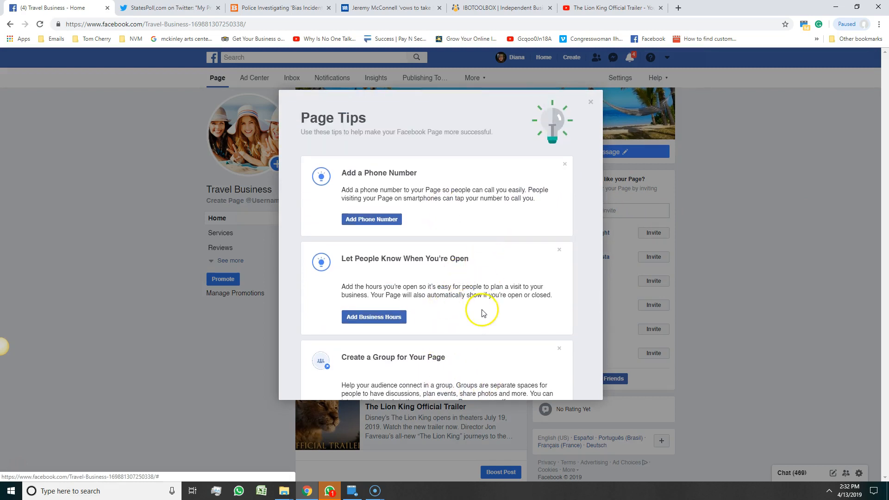
pyautogui.scroll(-1, 467, 306)
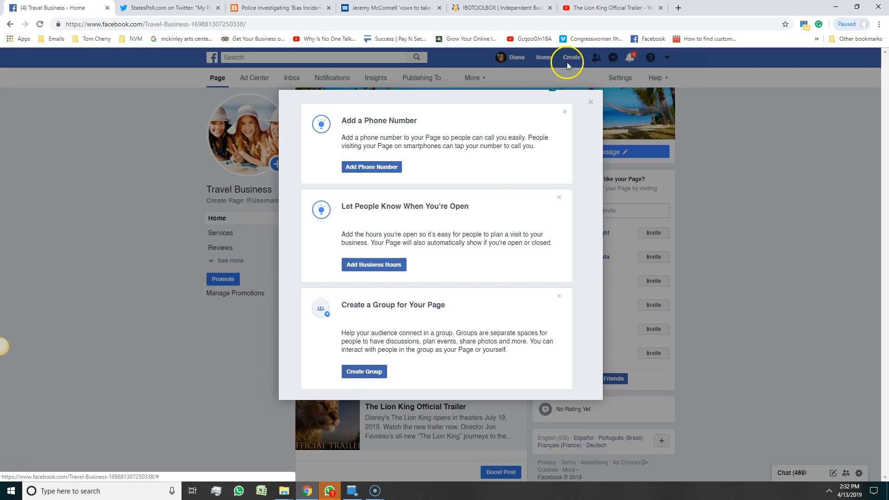
pyautogui.click(749, 200)
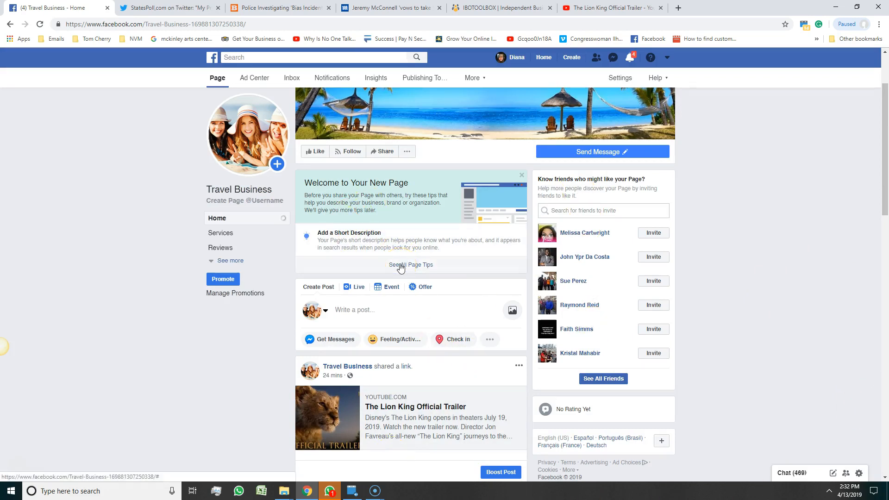
# Scroll the page feed past the Lion King post down to the Romantic Cruise offer.
pyautogui.scroll(-6, 357, 231)
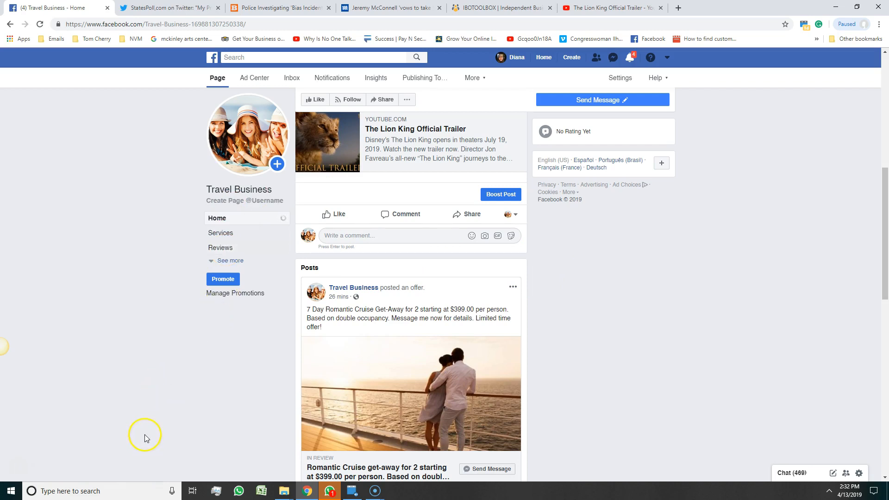
pyautogui.scroll(-3, 134, 393)
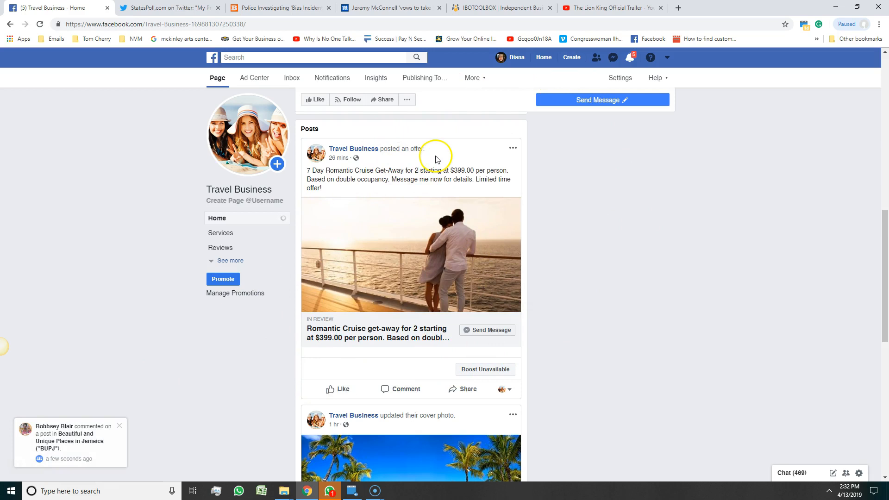
pyautogui.scroll(-3, 668, 347)
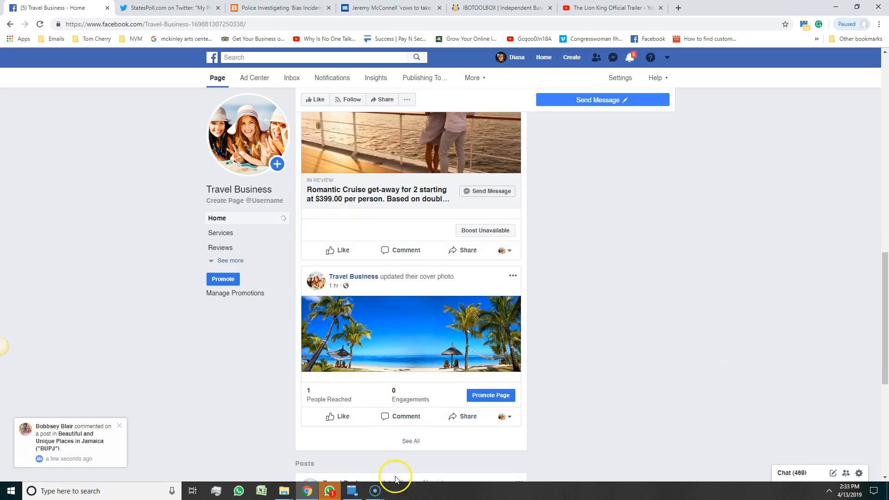
pyautogui.scroll(-6, 615, 326)
pyautogui.scroll(8, 615, 326)
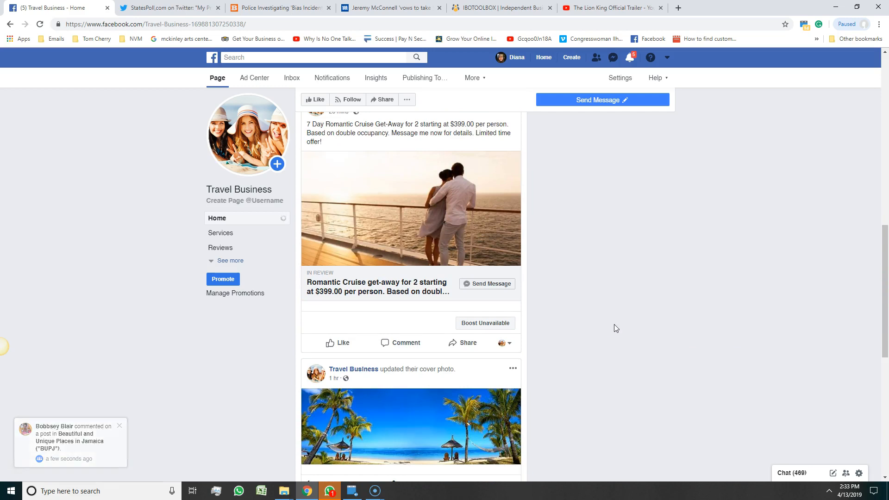